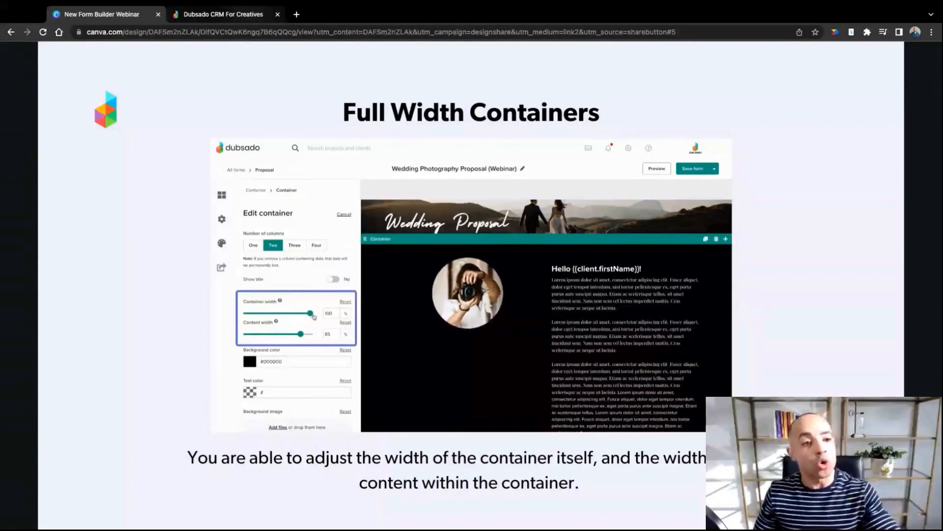
Switch to the Dubsado proposal form, try a two-column container at 100% container width below the Wedding Proposal banner, and delete it
{"action": "key", "text": "ctrl+Tab"}
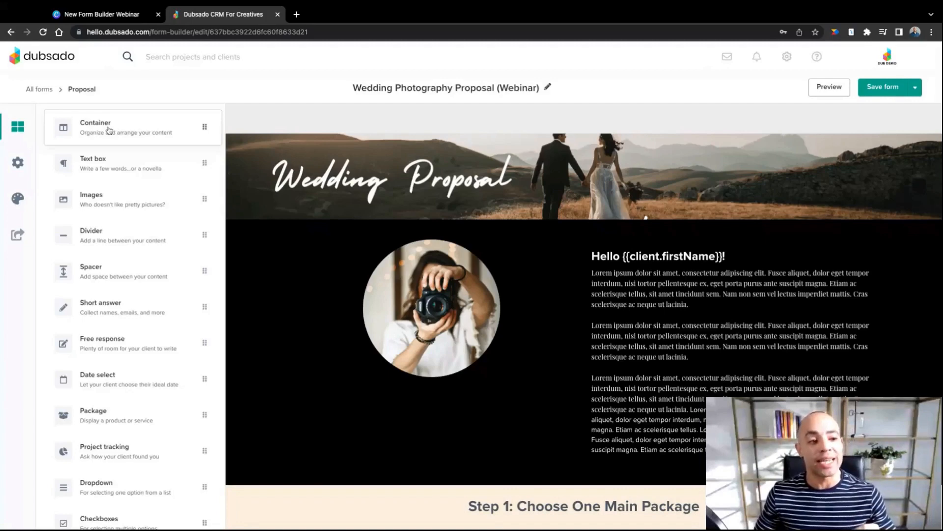
{"action": "left_click_drag", "start_coordinate": [109, 129], "coordinate": [578, 288]}
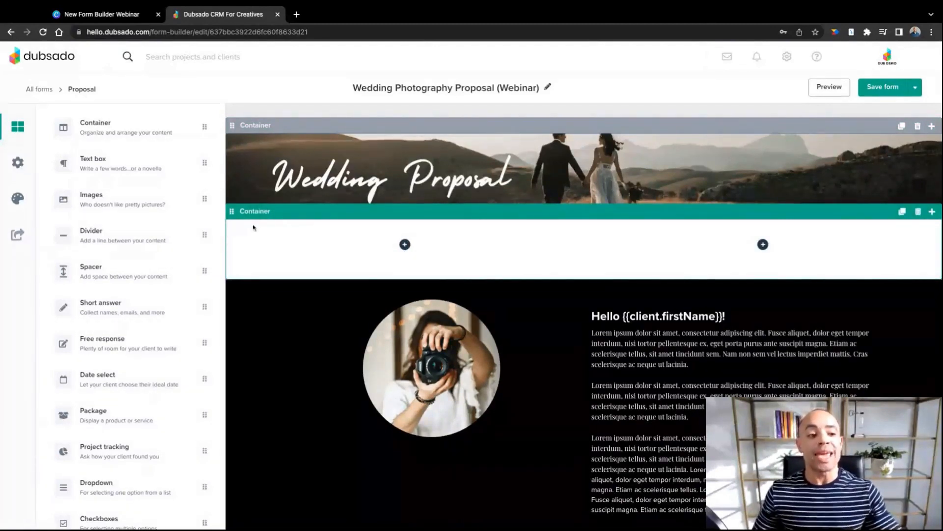
{"action": "left_click", "coordinate": [673, 208]}
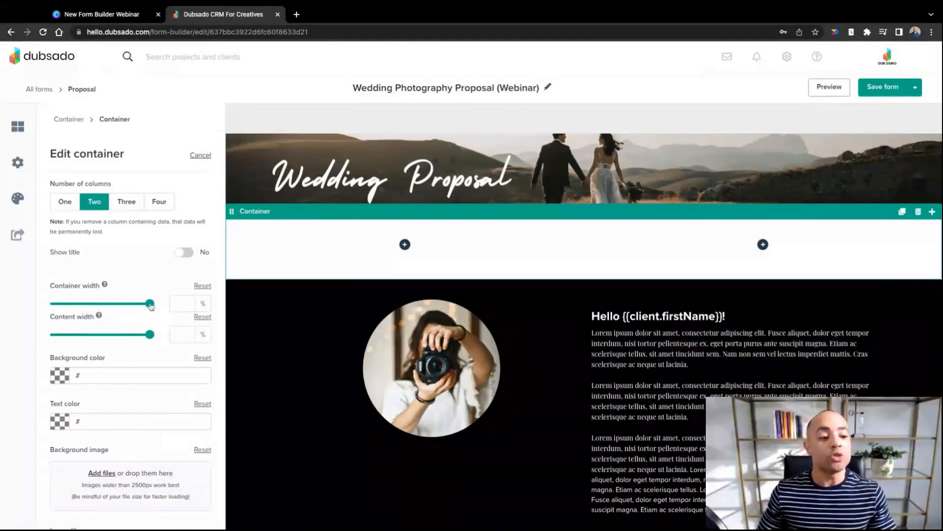
{"action": "mouse_move", "coordinate": [149, 303]}
{"action": "left_mouse_down"}
{"action": "mouse_move", "coordinate": [116, 303]}
{"action": "mouse_move", "coordinate": [149, 303]}
{"action": "left_mouse_up"}
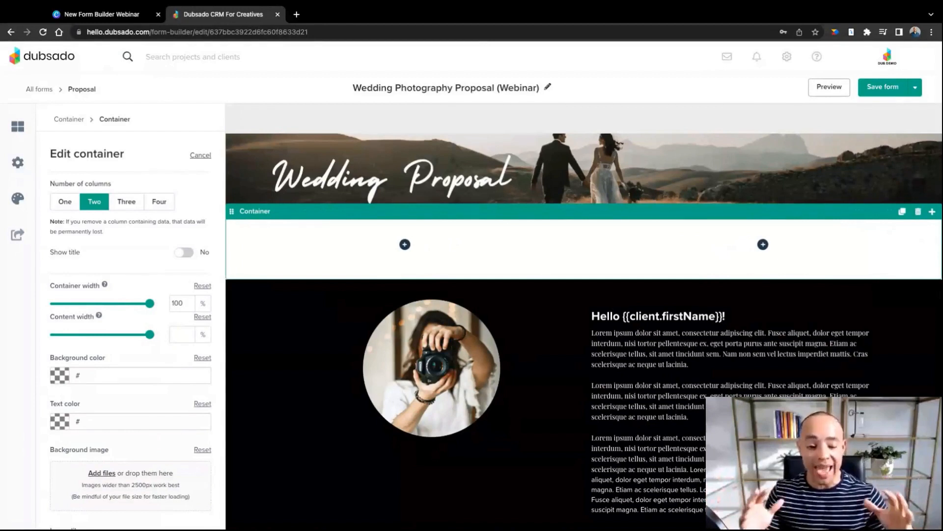
{"action": "mouse_move", "coordinate": [149, 304]}
{"action": "left_mouse_down"}
{"action": "mouse_move", "coordinate": [99, 304]}
{"action": "mouse_move", "coordinate": [150, 304]}
{"action": "left_mouse_up"}
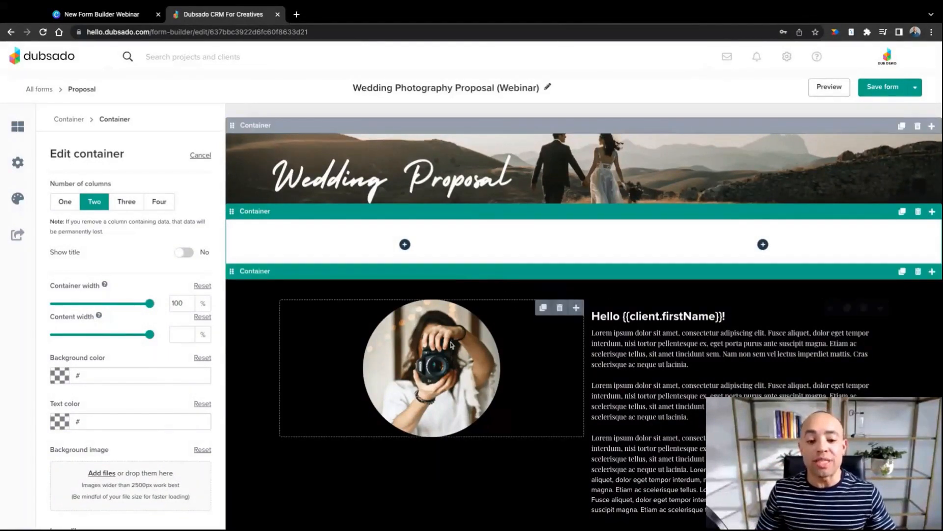
{"action": "left_click", "coordinate": [918, 212]}
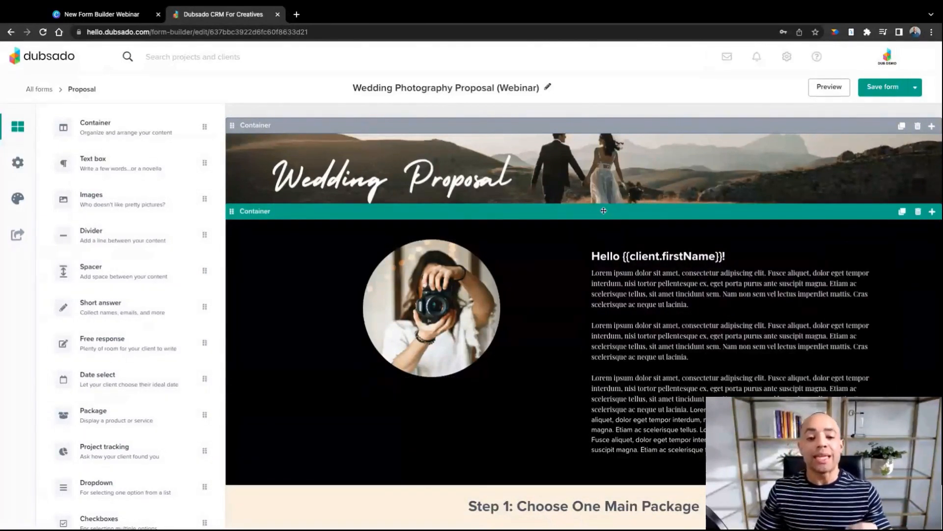
Try a 100% content width on the black introduction container and restore it to 85%
{"action": "left_click", "coordinate": [556, 211]}
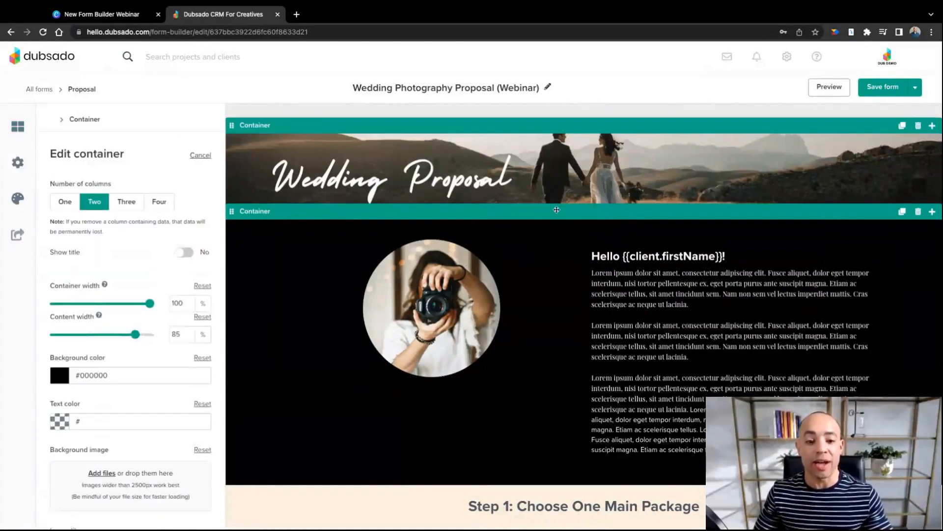
{"action": "mouse_move", "coordinate": [135, 336]}
{"action": "left_mouse_down"}
{"action": "mouse_move", "coordinate": [103, 336]}
{"action": "mouse_move", "coordinate": [149, 336]}
{"action": "left_mouse_up"}
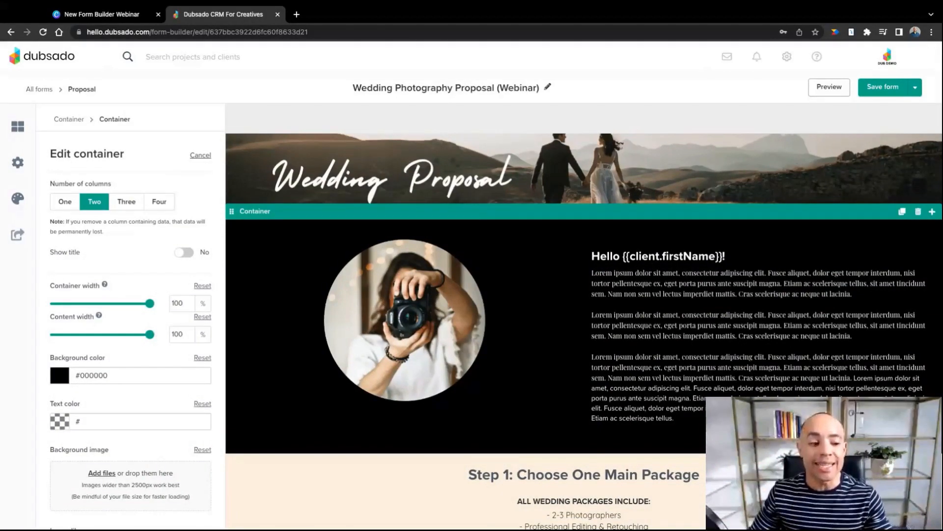
{"action": "mouse_move", "coordinate": [150, 334]}
{"action": "left_mouse_down"}
{"action": "mouse_move", "coordinate": [115, 334]}
{"action": "mouse_move", "coordinate": [148, 335]}
{"action": "mouse_move", "coordinate": [127, 334]}
{"action": "mouse_move", "coordinate": [144, 334]}
{"action": "mouse_move", "coordinate": [135, 334]}
{"action": "left_mouse_up"}
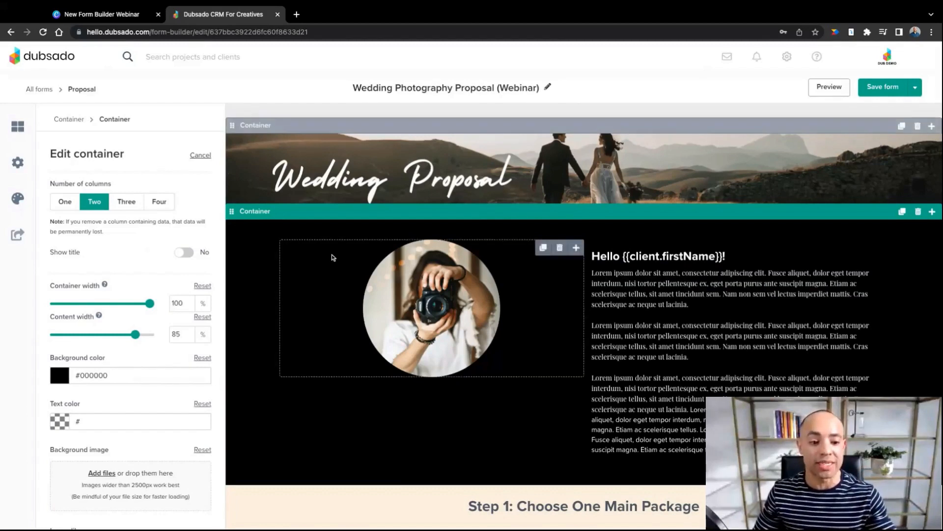
Set the content width of the wedding packages container with the mountain background to 73%
{"action": "scroll", "coordinate": [331, 255], "scroll_direction": "down", "scroll_amount": 1}
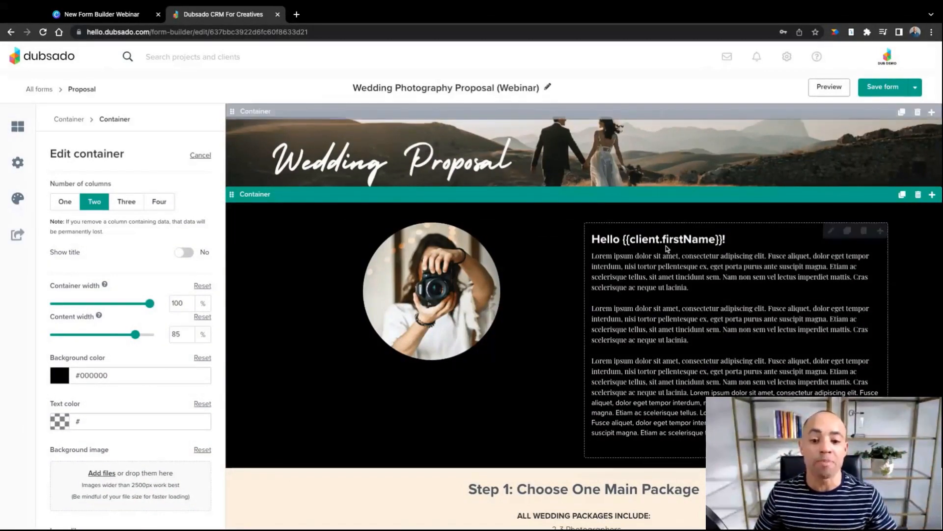
{"action": "scroll", "coordinate": [642, 257], "scroll_direction": "down", "scroll_amount": 2}
{"action": "scroll", "coordinate": [641, 257], "scroll_direction": "down", "scroll_amount": 5}
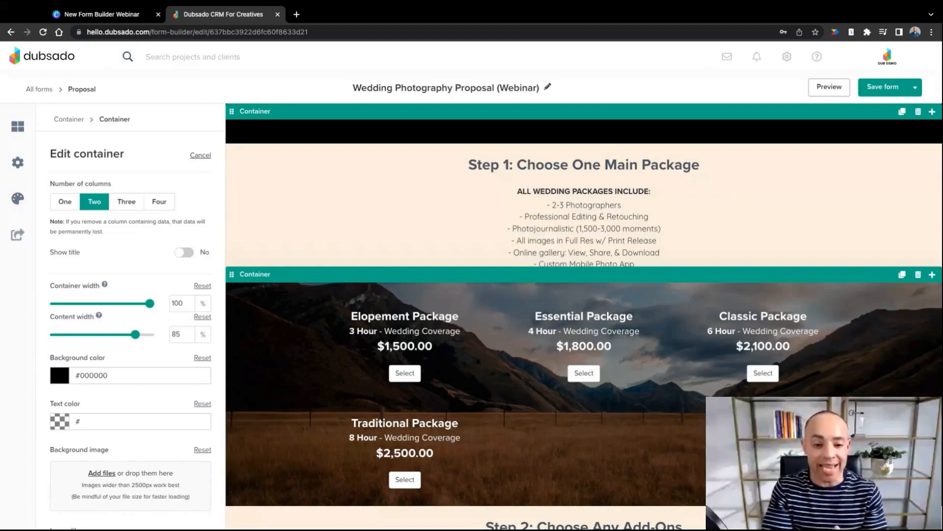
{"action": "left_click", "coordinate": [132, 201]}
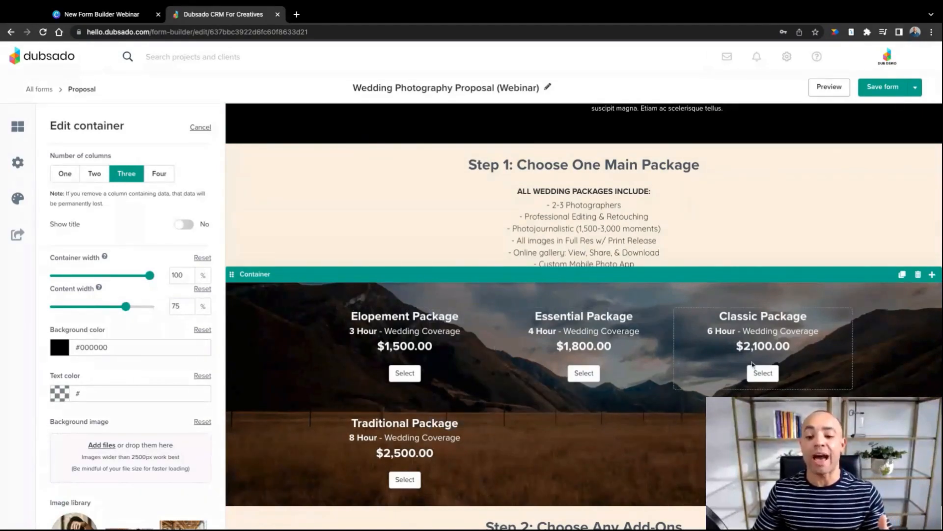
{"action": "scroll", "coordinate": [580, 319], "scroll_direction": "up", "scroll_amount": 1}
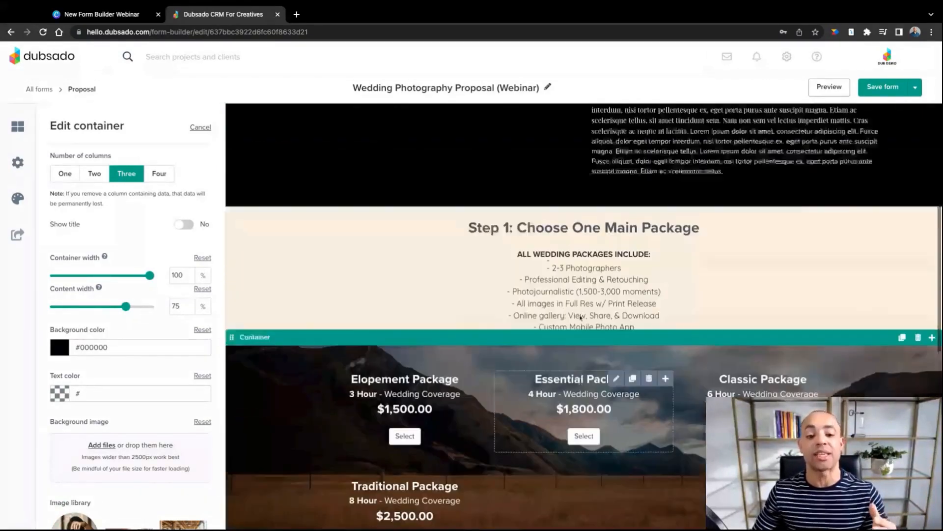
{"action": "scroll", "coordinate": [565, 300], "scroll_direction": "up", "scroll_amount": 4}
{"action": "scroll", "coordinate": [620, 269], "scroll_direction": "down", "scroll_amount": 4}
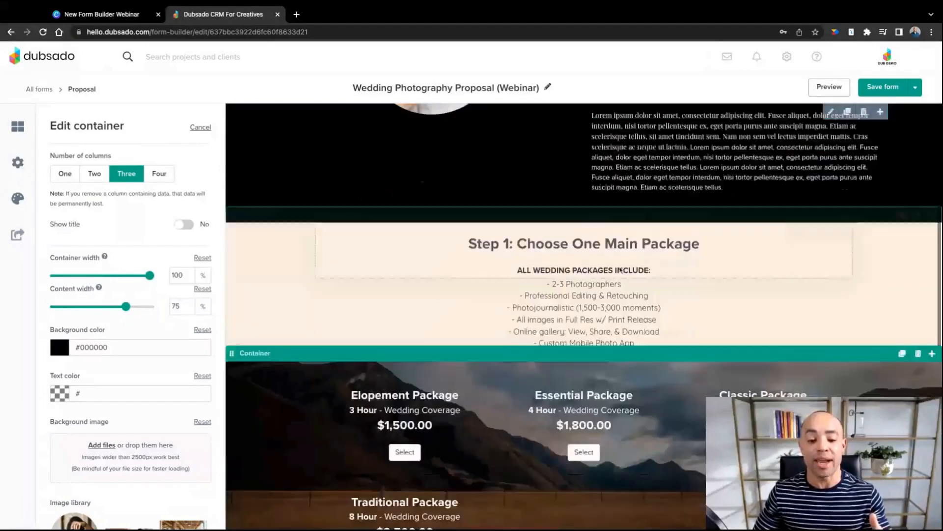
{"action": "scroll", "coordinate": [621, 270], "scroll_direction": "down", "scroll_amount": 1}
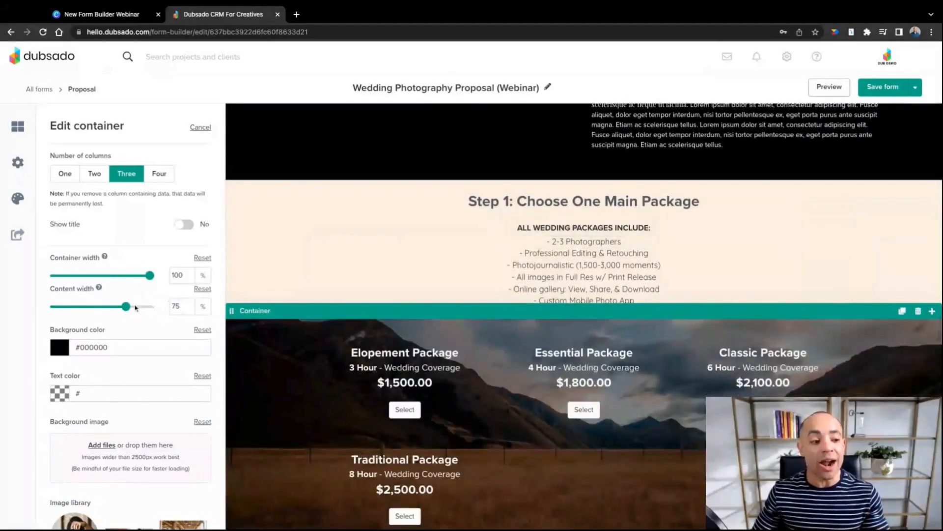
{"action": "mouse_move", "coordinate": [136, 308]}
{"action": "left_mouse_down"}
{"action": "mouse_move", "coordinate": [116, 307]}
{"action": "mouse_move", "coordinate": [140, 307]}
{"action": "mouse_move", "coordinate": [123, 307]}
{"action": "left_mouse_up"}
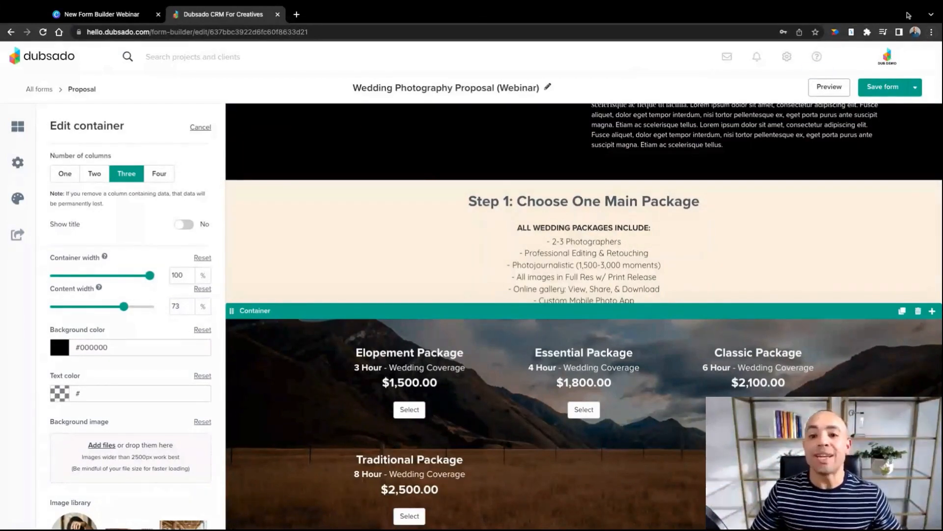
Show the Background Images slide in the Canva presentation and return to the Dubsado form
{"action": "left_click", "coordinate": [128, 17]}
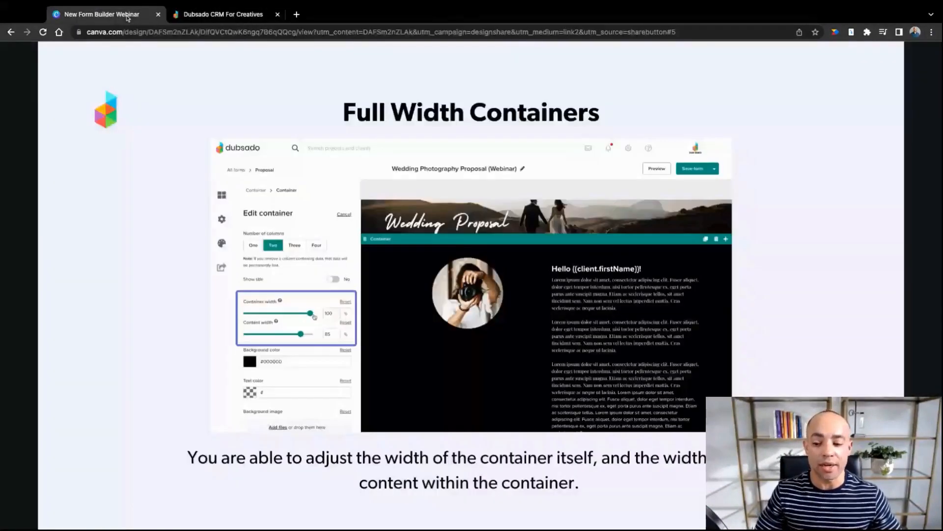
{"action": "key", "text": "Right"}
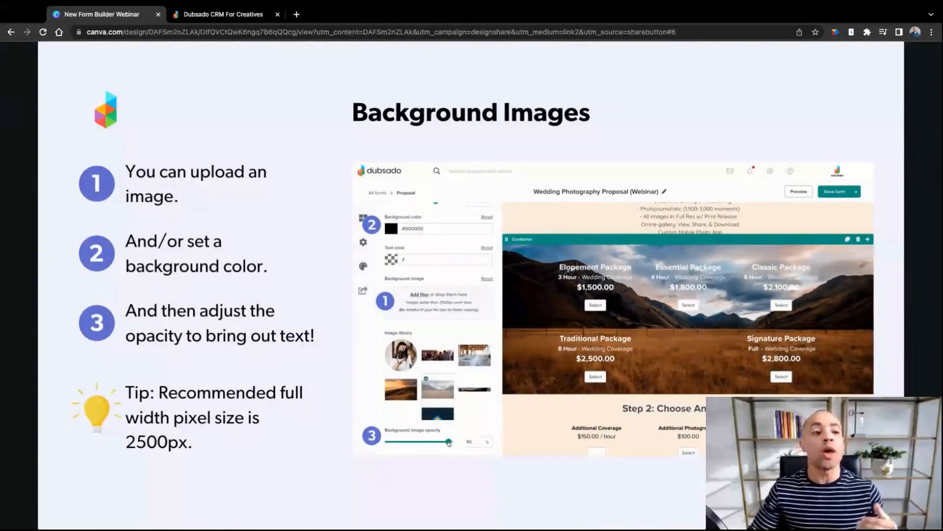
{"action": "key", "text": "ctrl+Tab"}
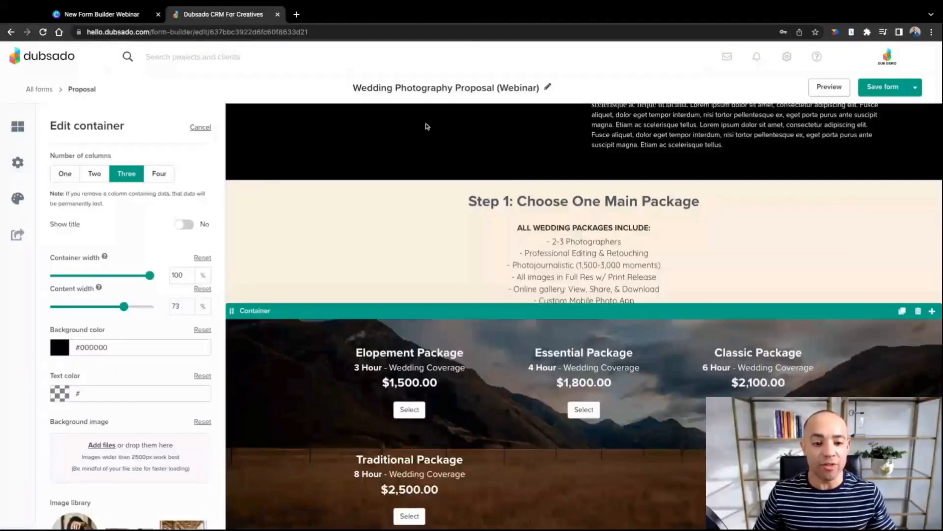
Add a two-column container below the Thank You section at the end of the proposal form
{"action": "scroll", "coordinate": [427, 126], "scroll_direction": "up", "scroll_amount": 6}
{"action": "scroll", "coordinate": [573, 277], "scroll_direction": "down", "scroll_amount": 7}
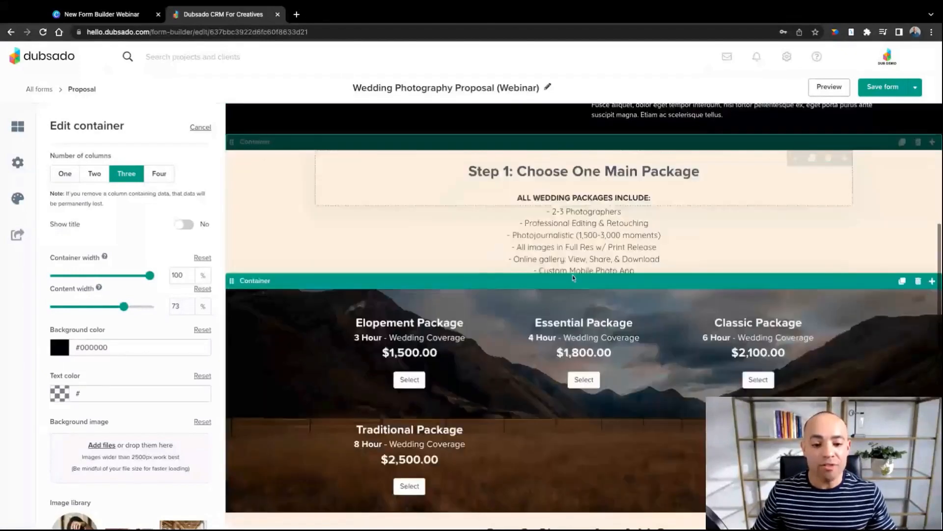
{"action": "scroll", "coordinate": [573, 277], "scroll_direction": "down", "scroll_amount": 3}
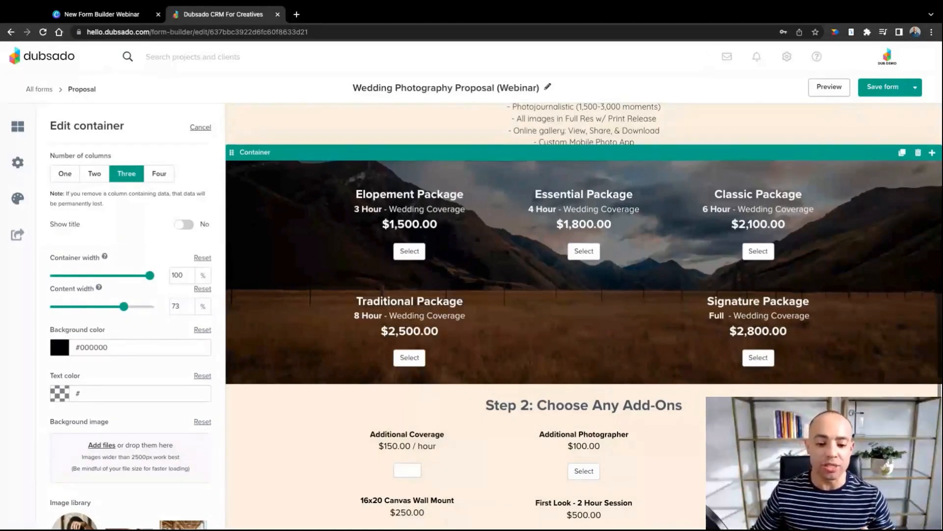
{"action": "scroll", "coordinate": [594, 245], "scroll_direction": "down", "scroll_amount": 6}
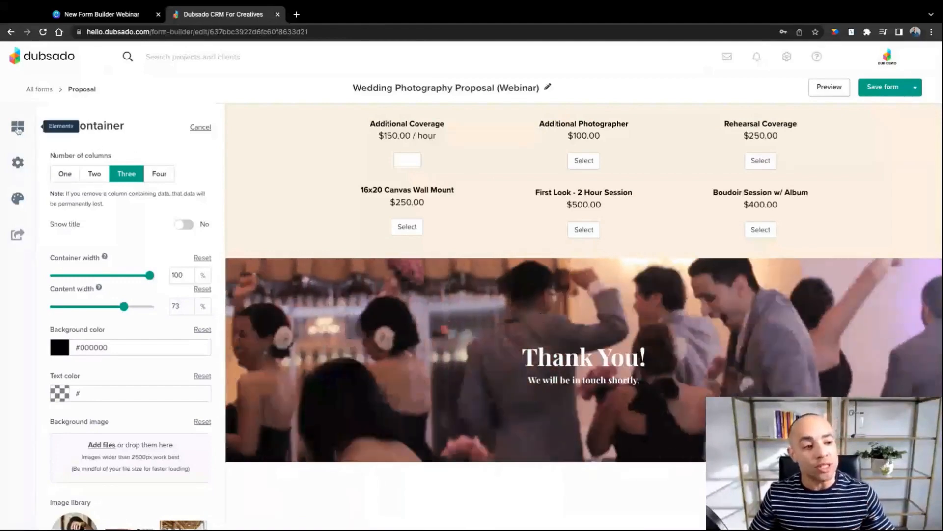
{"action": "left_click", "coordinate": [17, 129]}
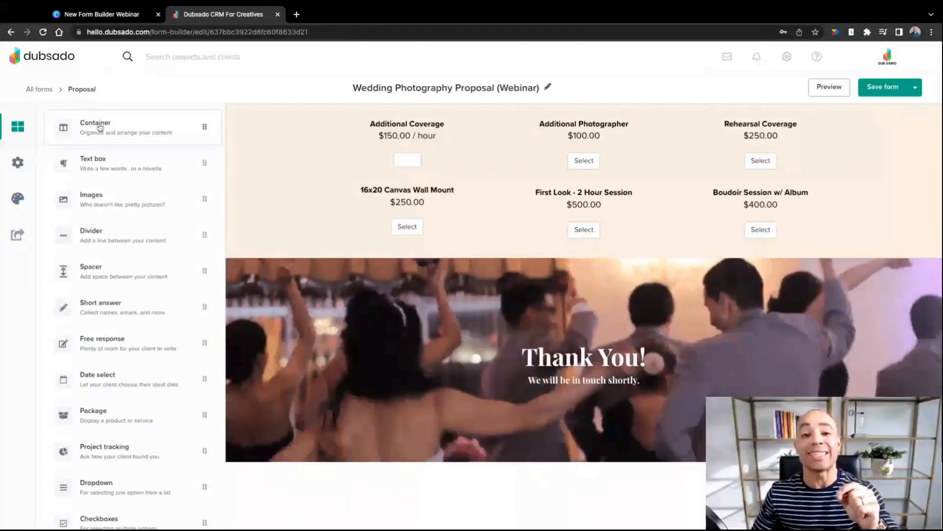
{"action": "left_click_drag", "start_coordinate": [100, 127], "coordinate": [553, 465]}
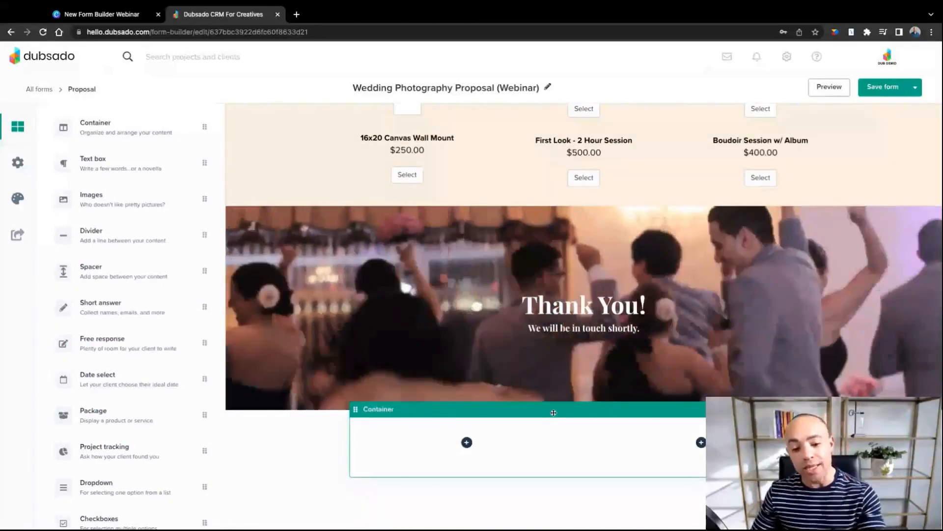
Use the sunset beach picture from the image library as the new container's background image
{"action": "left_click", "coordinate": [553, 412]}
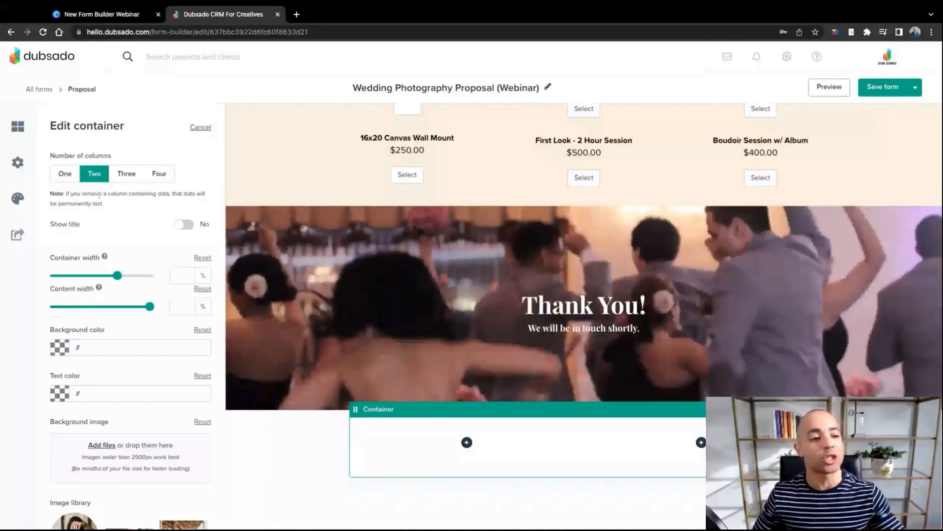
{"action": "scroll", "coordinate": [101, 197], "scroll_direction": "down", "scroll_amount": 2}
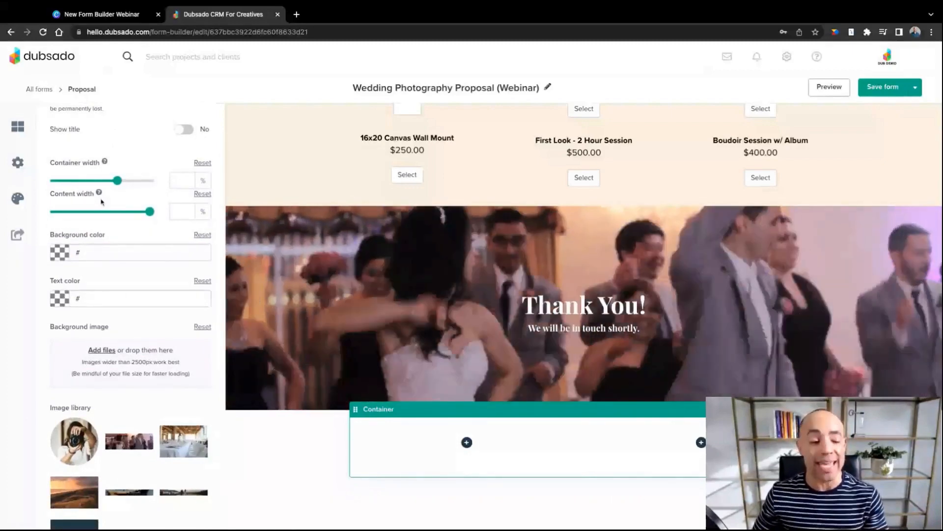
{"action": "scroll", "coordinate": [102, 201], "scroll_direction": "down", "scroll_amount": 1}
{"action": "scroll", "coordinate": [101, 200], "scroll_direction": "down", "scroll_amount": 1}
{"action": "scroll", "coordinate": [101, 199], "scroll_direction": "up", "scroll_amount": 1}
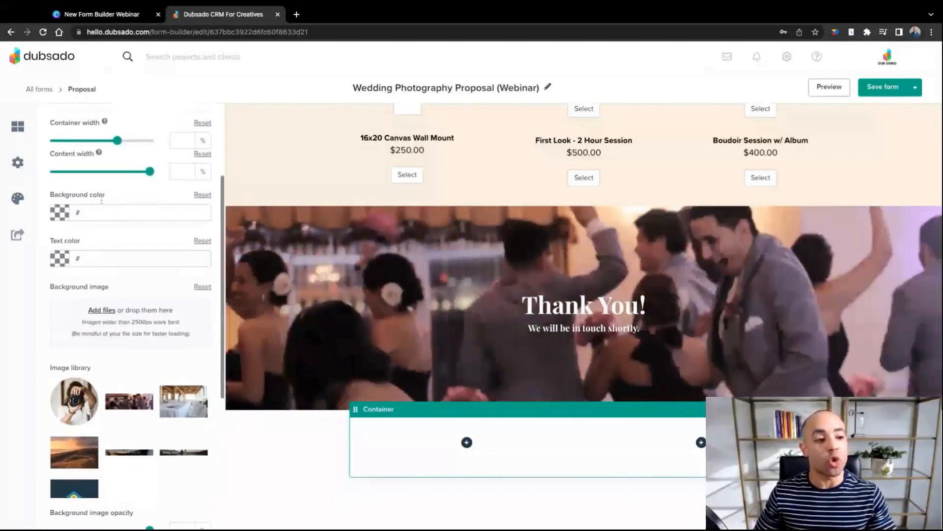
{"action": "scroll", "coordinate": [101, 200], "scroll_direction": "down", "scroll_amount": 2}
{"action": "scroll", "coordinate": [108, 236], "scroll_direction": "down", "scroll_amount": 1}
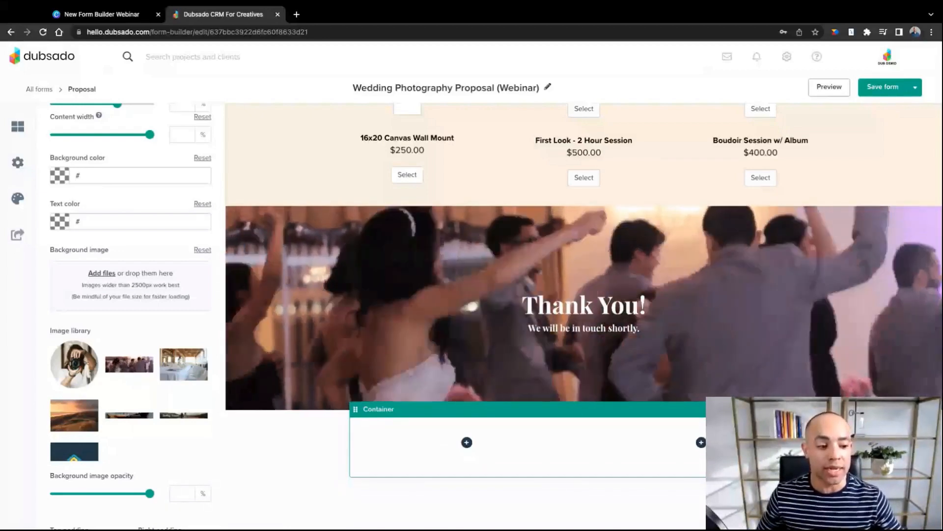
{"action": "scroll", "coordinate": [163, 340], "scroll_direction": "down", "scroll_amount": 1}
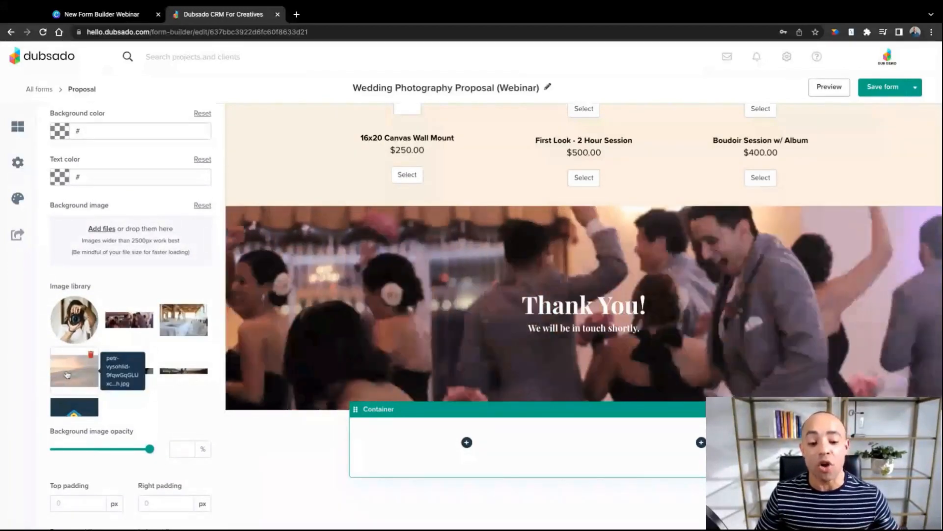
{"action": "left_click", "coordinate": [67, 374]}
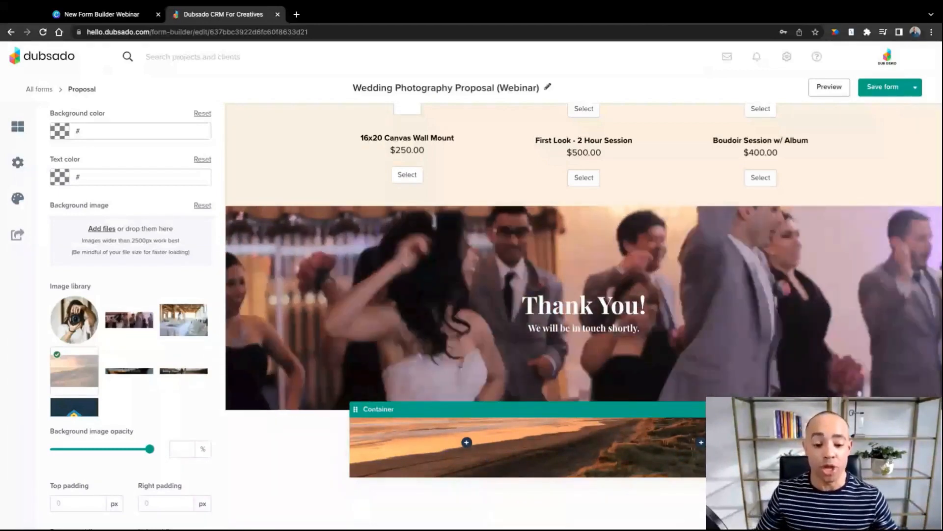
Set the new container's container width to 100% and save the form
{"action": "scroll", "coordinate": [176, 240], "scroll_direction": "up", "scroll_amount": 3}
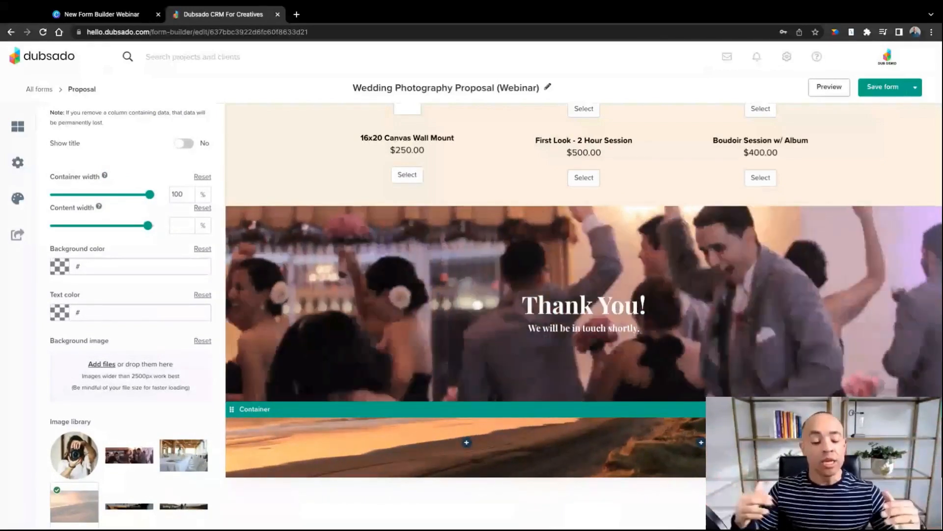
{"action": "mouse_move", "coordinate": [255, 206]}
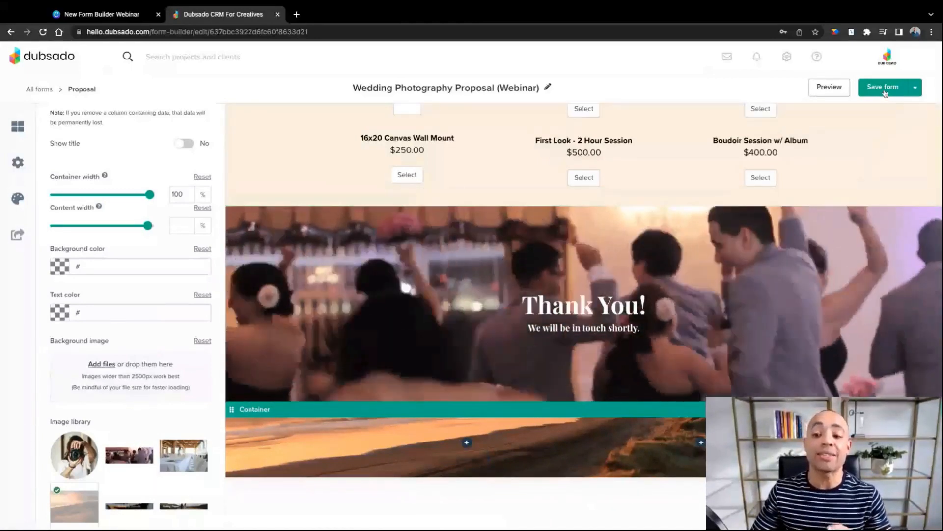
{"action": "left_click", "coordinate": [883, 87]}
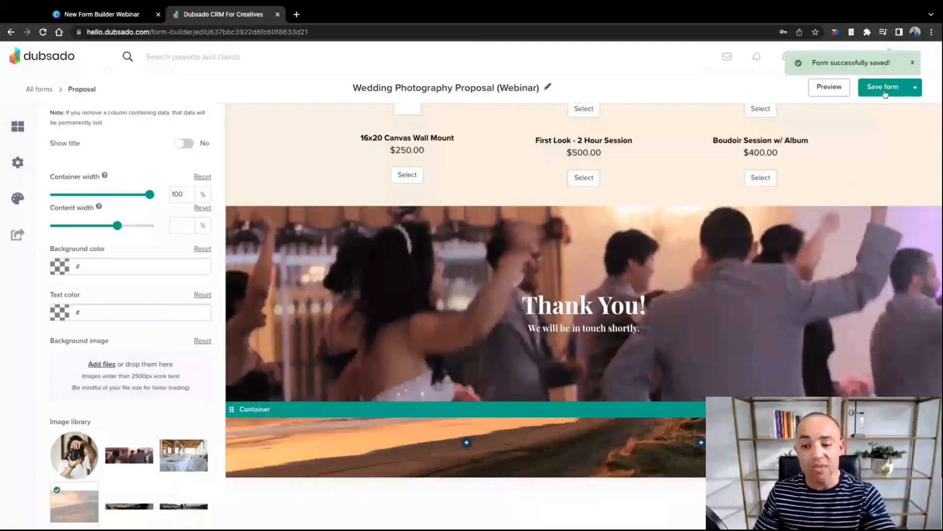
Preview the proposal form down to its closing Thank You section and return to editing
{"action": "left_click", "coordinate": [829, 87]}
{"action": "scroll", "coordinate": [527, 483], "scroll_direction": "down", "scroll_amount": 15}
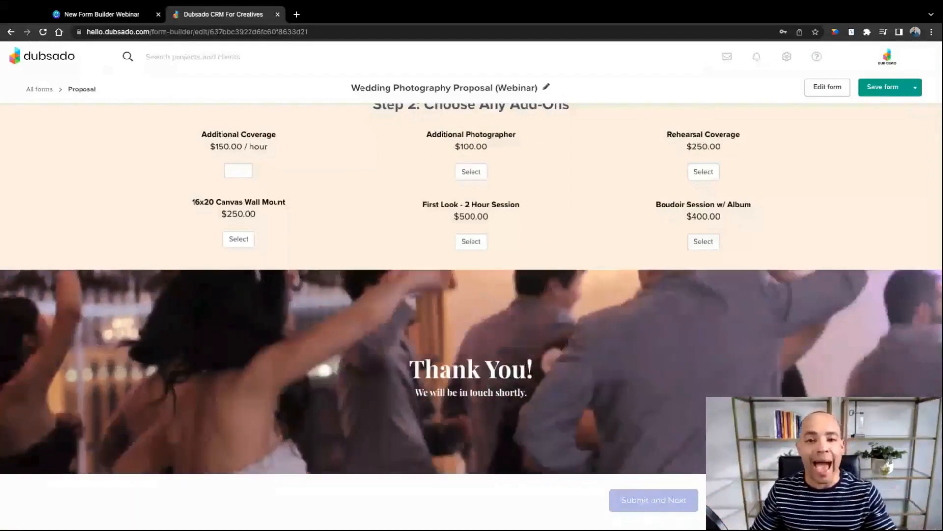
{"action": "left_click", "coordinate": [827, 87]}
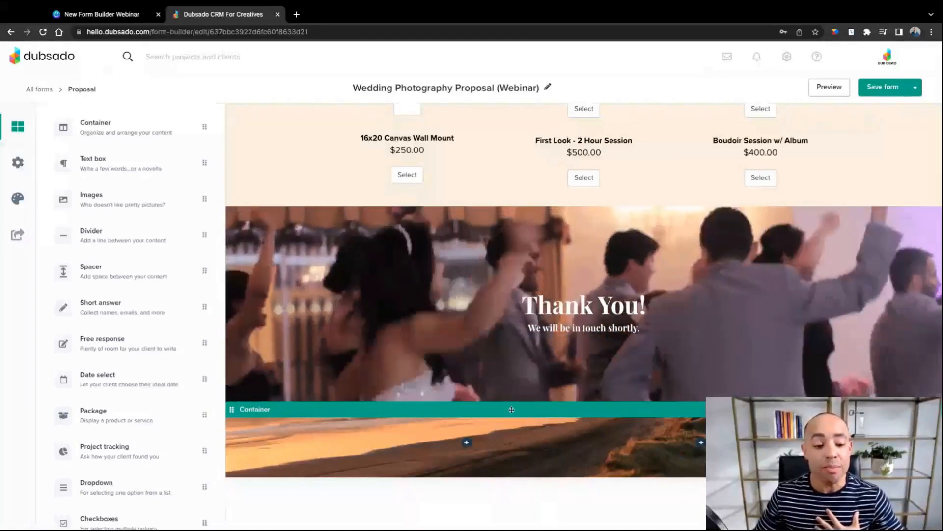
Add a text box to the first column of the sunset beach container and save the form
{"action": "left_click", "coordinate": [467, 442]}
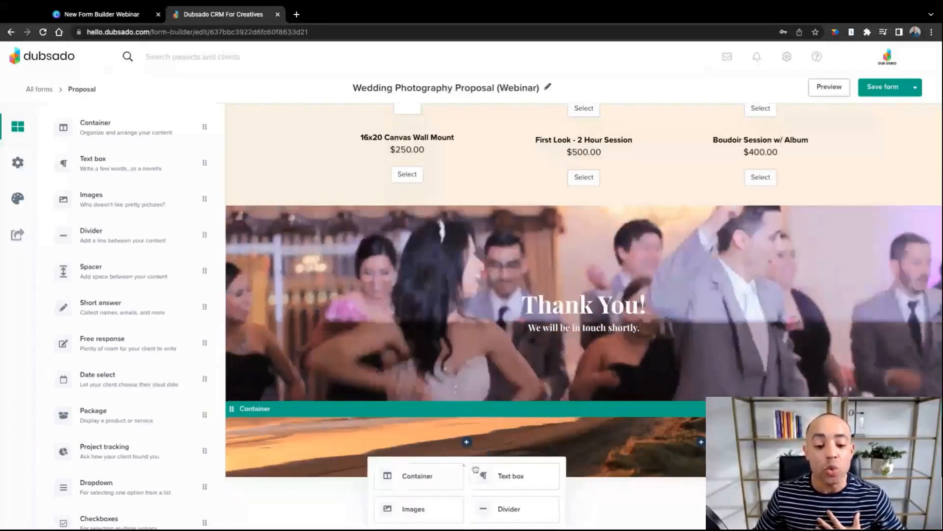
{"action": "scroll", "coordinate": [475, 471], "scroll_direction": "down", "scroll_amount": 1}
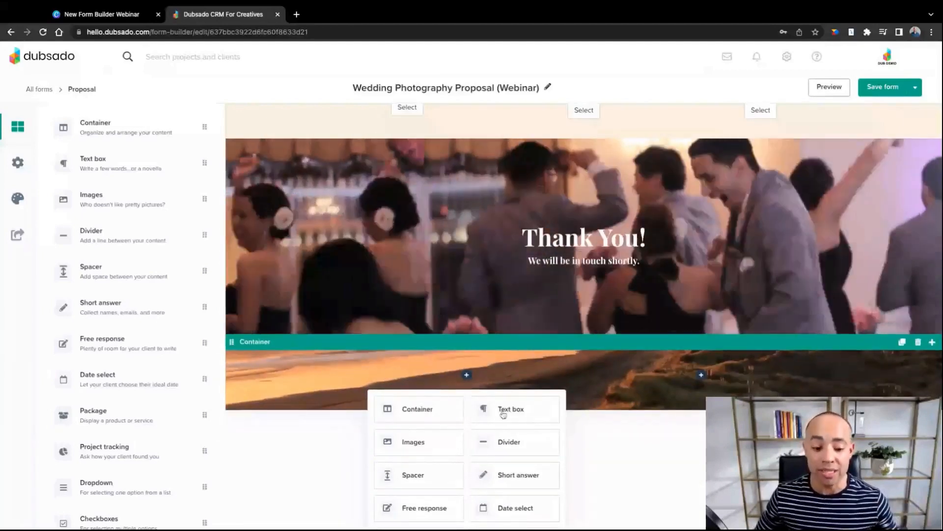
{"action": "left_click", "coordinate": [504, 414]}
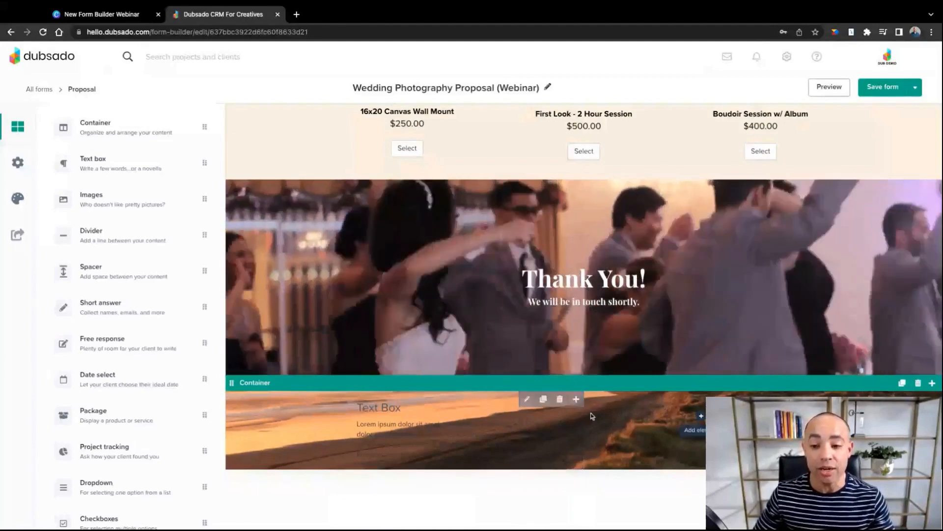
{"action": "left_click", "coordinate": [880, 89]}
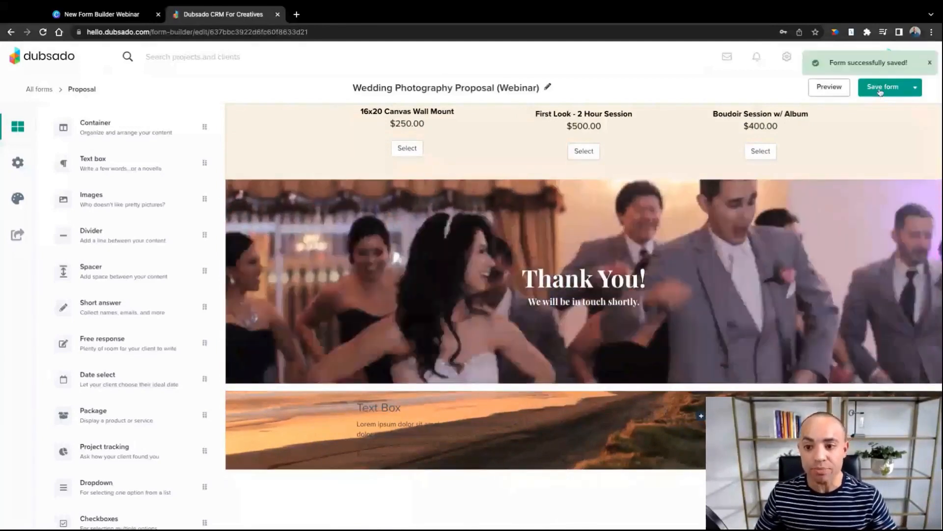
Preview the proposal form down to the text box over the sunset beach background and return to editing
{"action": "left_click", "coordinate": [829, 87]}
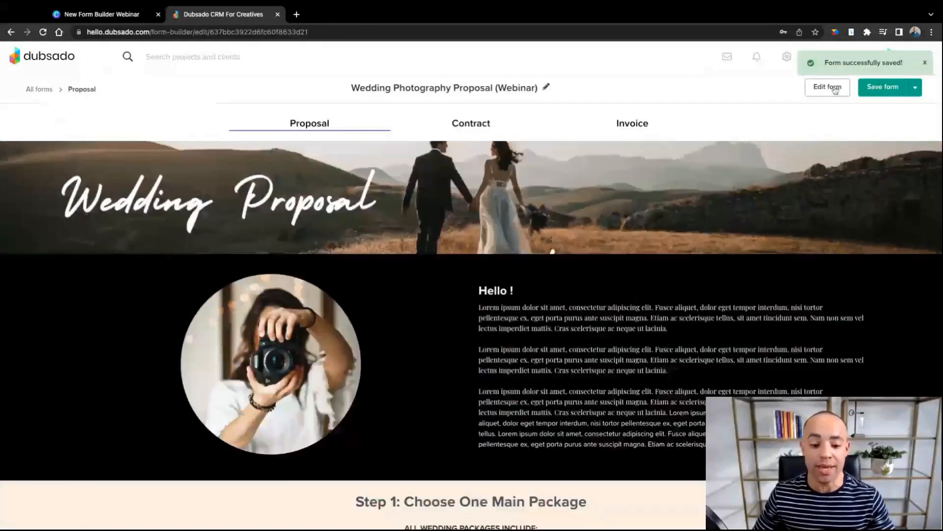
{"action": "scroll", "coordinate": [472, 314], "scroll_direction": "down", "scroll_amount": 20}
{"action": "scroll", "coordinate": [400, 438], "scroll_direction": "down", "scroll_amount": 2}
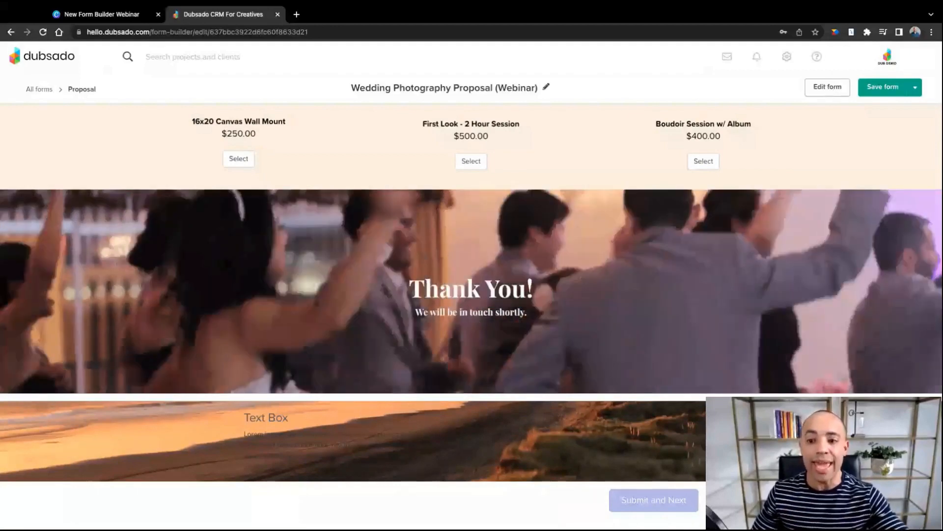
{"action": "left_click", "coordinate": [828, 87]}
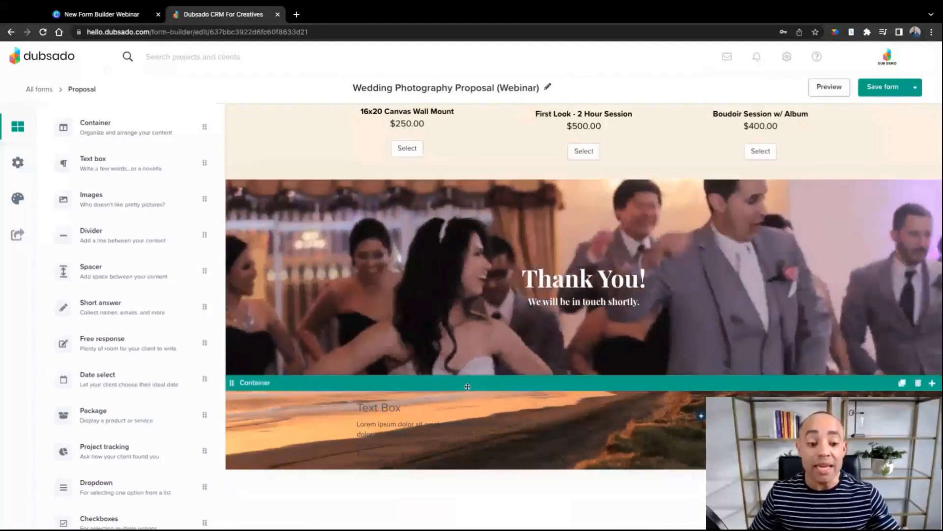
Compare the width and background settings of the sunset beach container with those of the Wedding Proposal header container
{"action": "left_click", "coordinate": [469, 387]}
{"action": "scroll", "coordinate": [123, 370], "scroll_direction": "down", "scroll_amount": 4}
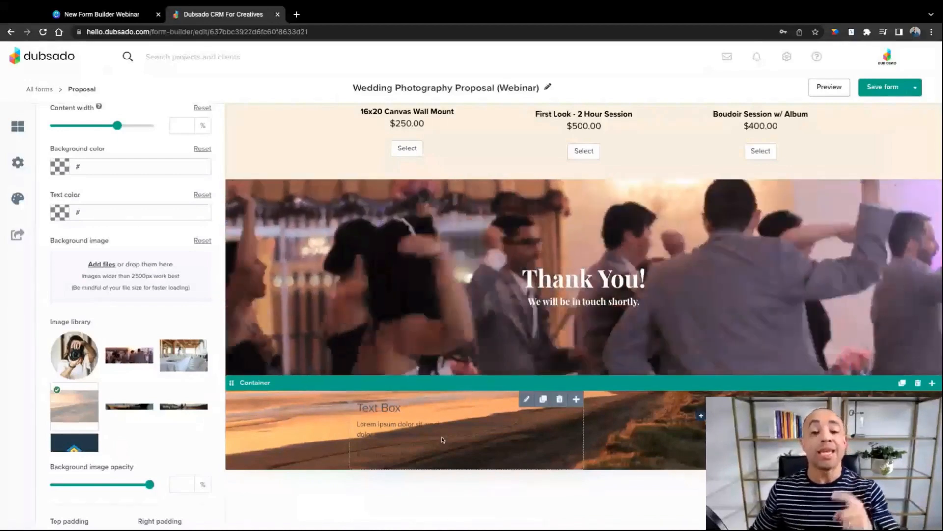
{"action": "scroll", "coordinate": [626, 359], "scroll_direction": "up", "scroll_amount": 2}
{"action": "scroll", "coordinate": [626, 358], "scroll_direction": "up", "scroll_amount": 10}
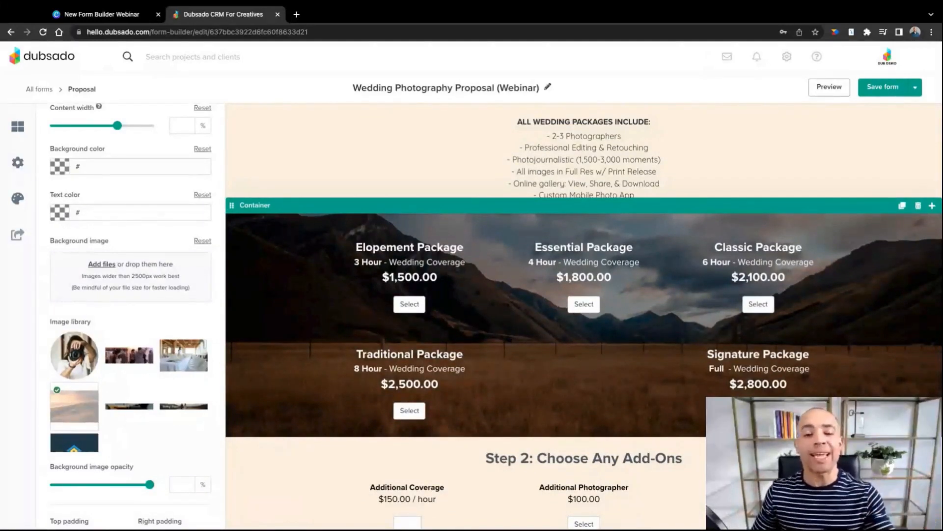
{"action": "scroll", "coordinate": [497, 185], "scroll_direction": "up", "scroll_amount": 9}
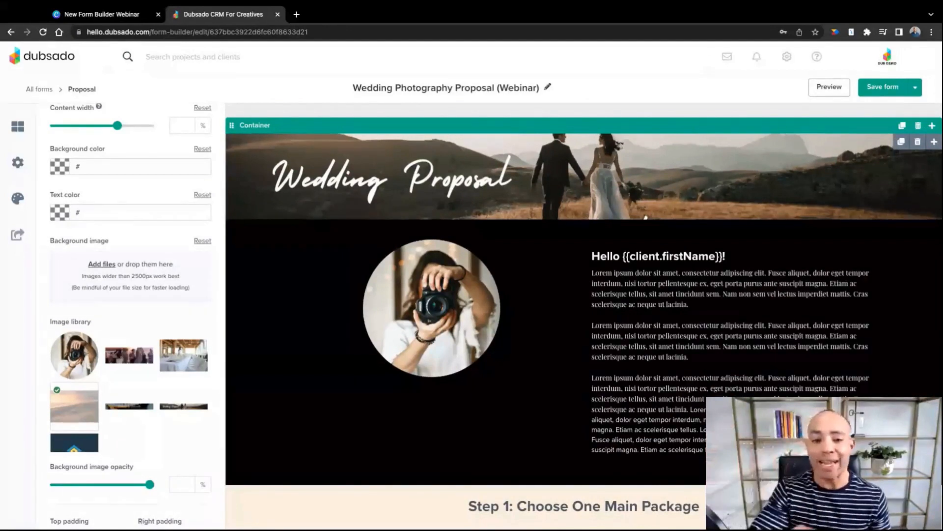
{"action": "left_click", "coordinate": [554, 128]}
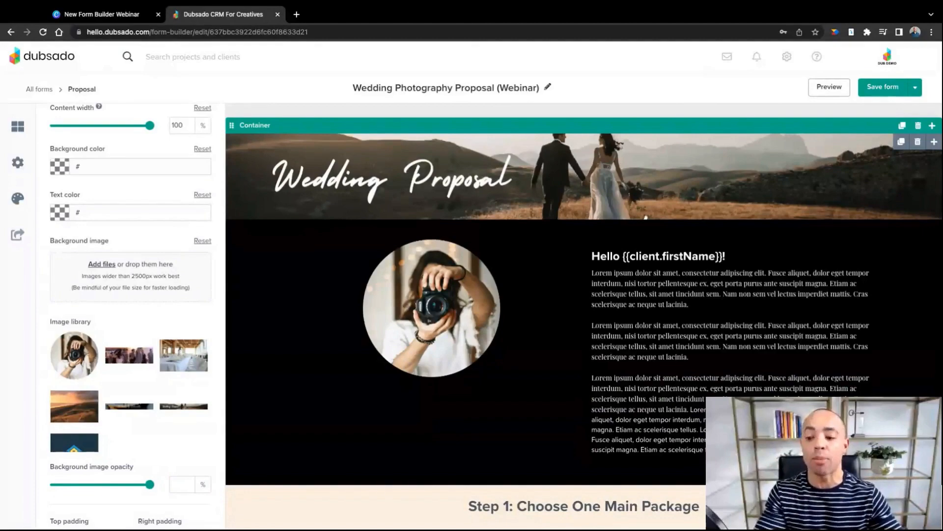
{"action": "scroll", "coordinate": [604, 323], "scroll_direction": "down", "scroll_amount": 20}
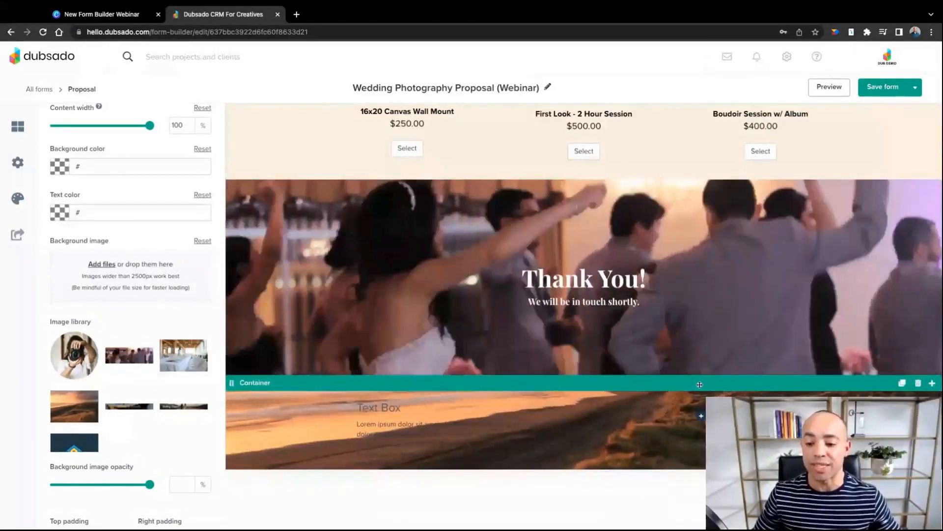
Strip the last container of its background image and text box, leaving a single empty column
{"action": "left_click", "coordinate": [803, 391]}
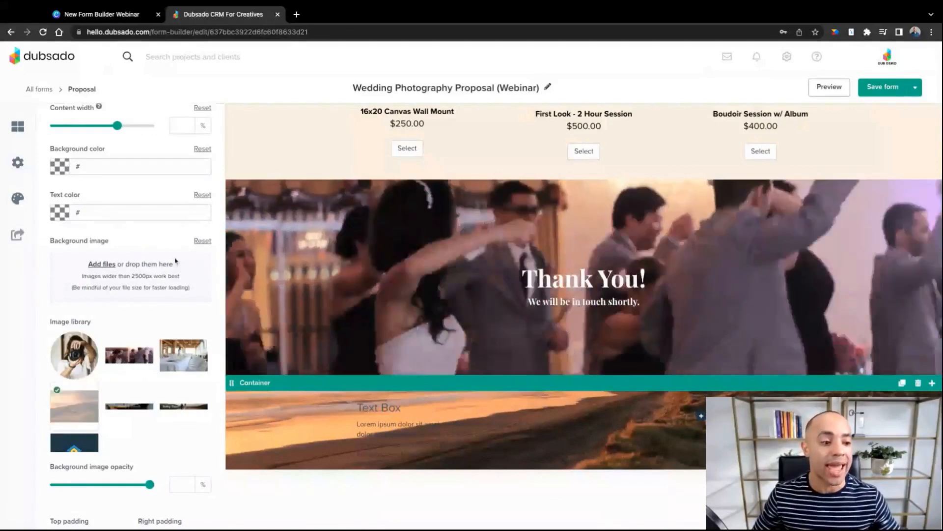
{"action": "left_click", "coordinate": [202, 241]}
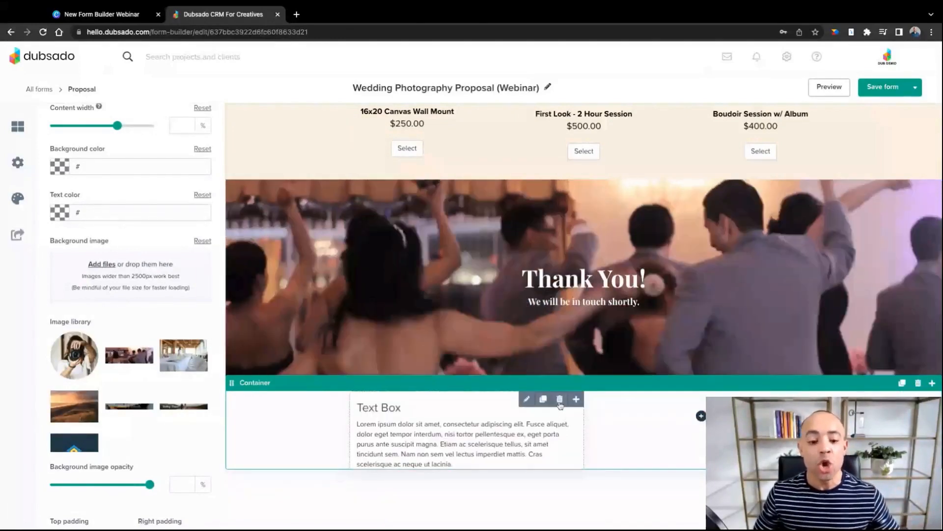
{"action": "left_click", "coordinate": [559, 399]}
{"action": "left_click", "coordinate": [556, 405]}
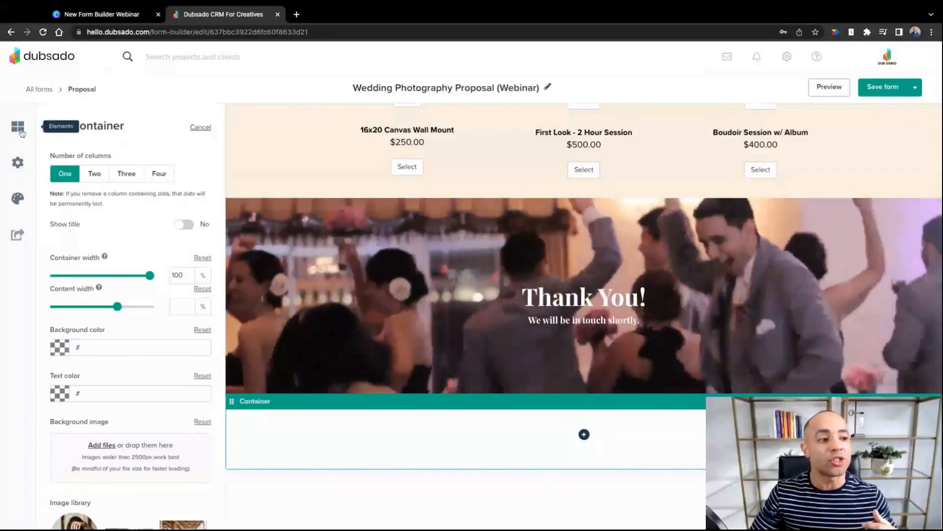
Place the Wedding Proposal banner 2.png as an image element in the last container and set its content width to 100%
{"action": "left_click", "coordinate": [22, 132]}
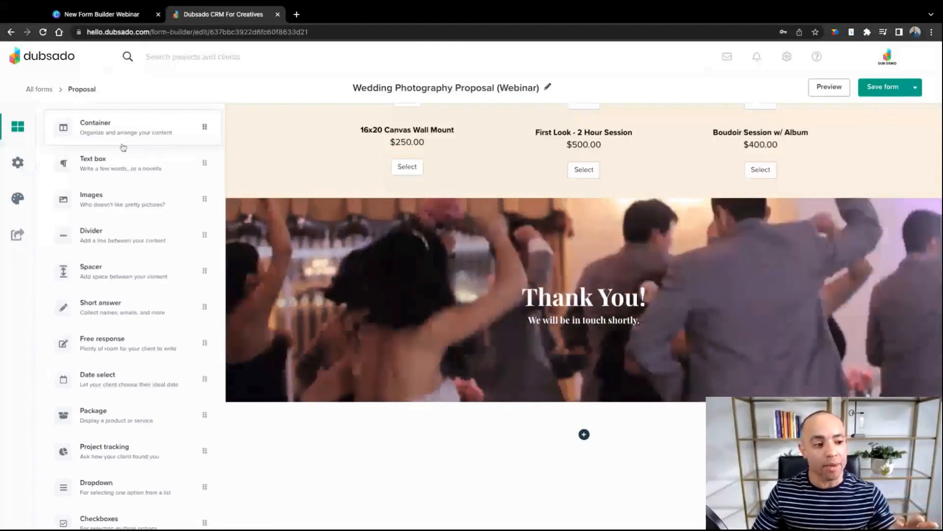
{"action": "scroll", "coordinate": [111, 205], "scroll_direction": "down", "scroll_amount": 1}
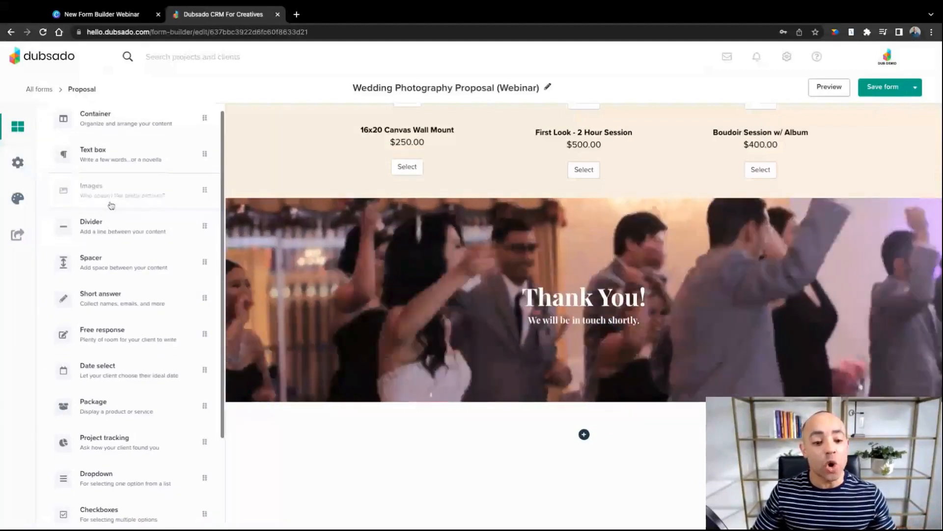
{"action": "left_click_drag", "start_coordinate": [584, 434], "coordinate": [581, 442]}
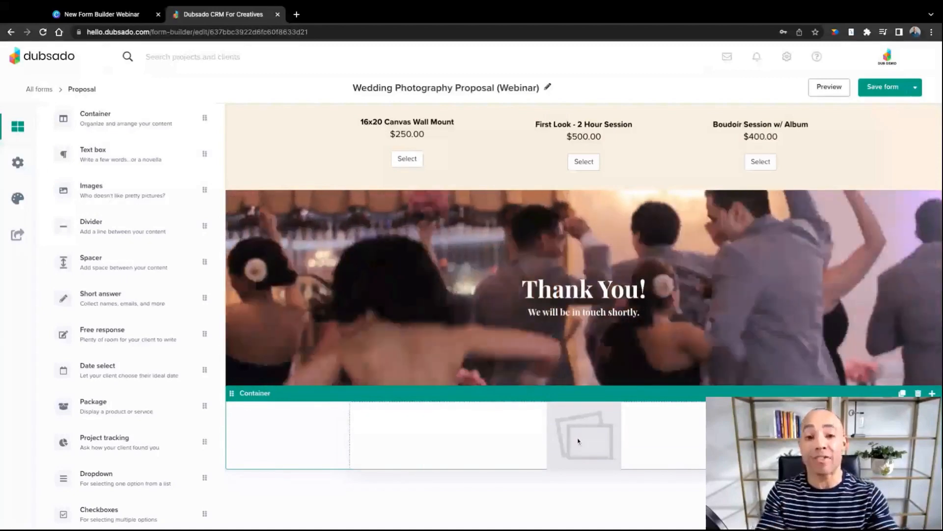
{"action": "left_click", "coordinate": [584, 436]}
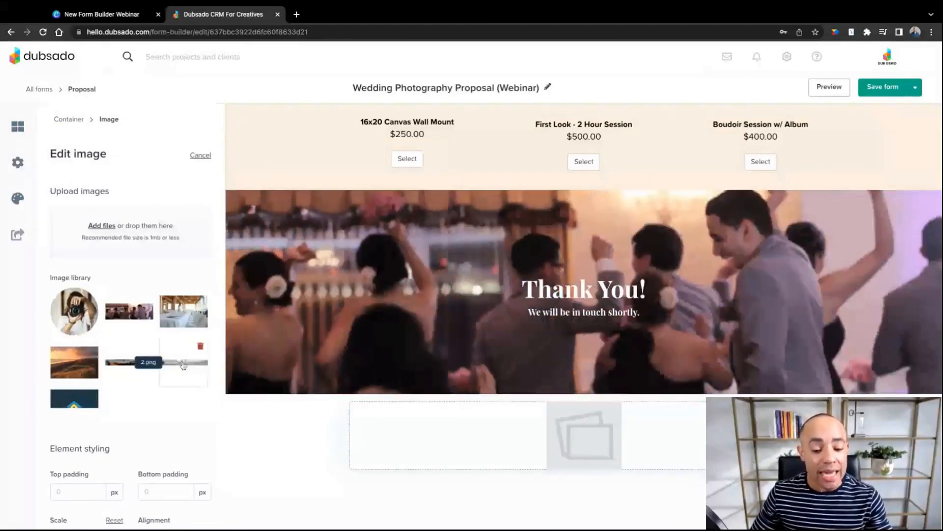
{"action": "left_click", "coordinate": [182, 364]}
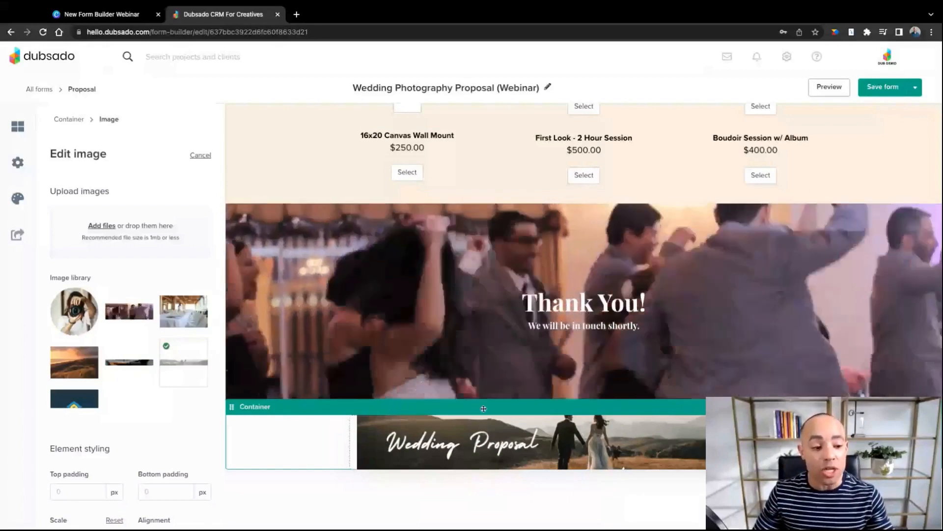
{"action": "left_click", "coordinate": [372, 382]}
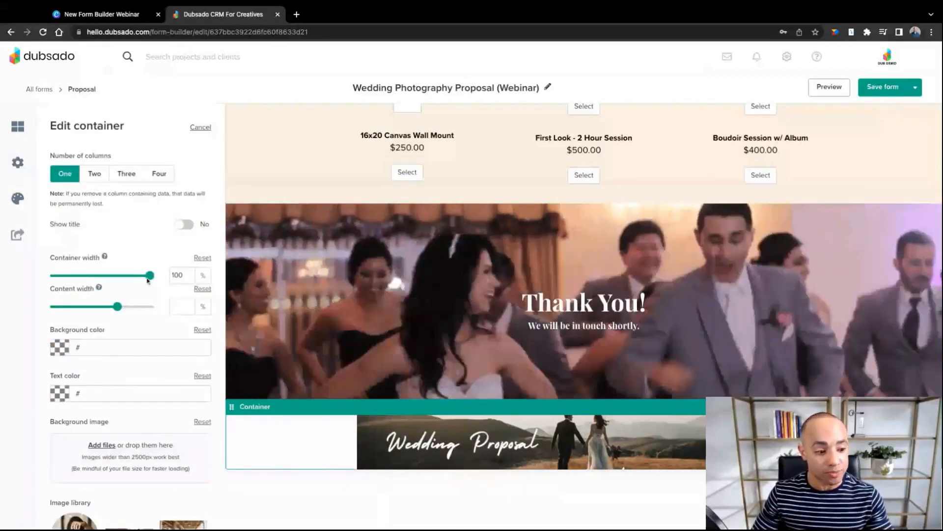
{"action": "left_click_drag", "start_coordinate": [119, 308], "coordinate": [149, 308]}
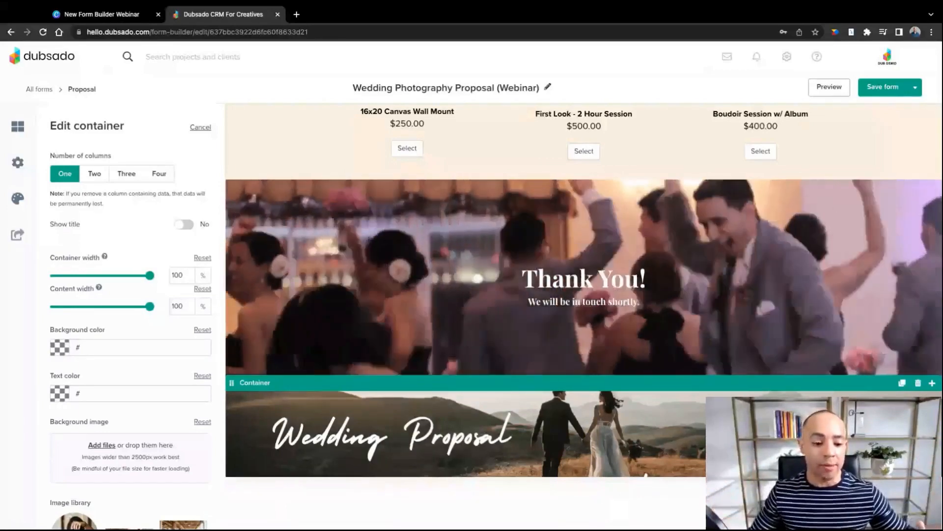
Delete the container below the Thank You section
{"action": "left_click", "coordinate": [918, 383]}
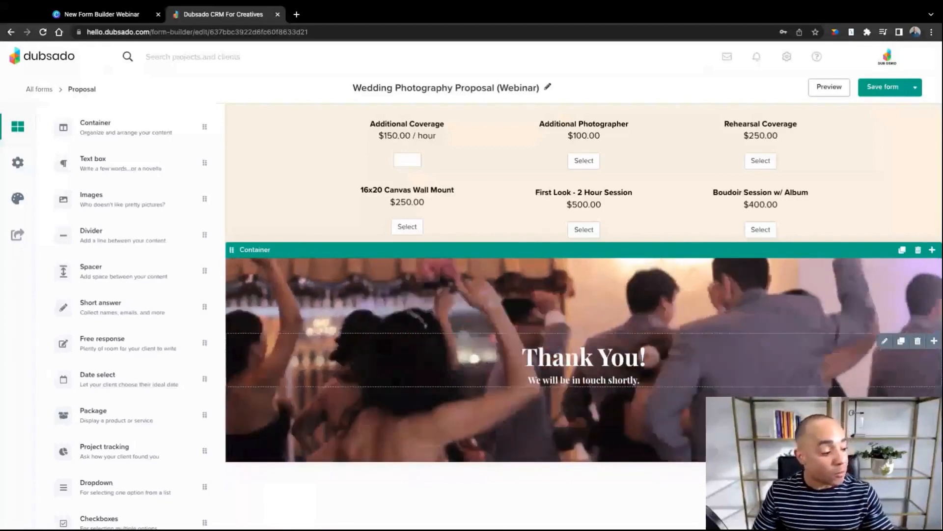
Remove the mountain background image from the container holding the wedding packages
{"action": "scroll", "coordinate": [689, 264], "scroll_direction": "up", "scroll_amount": 7}
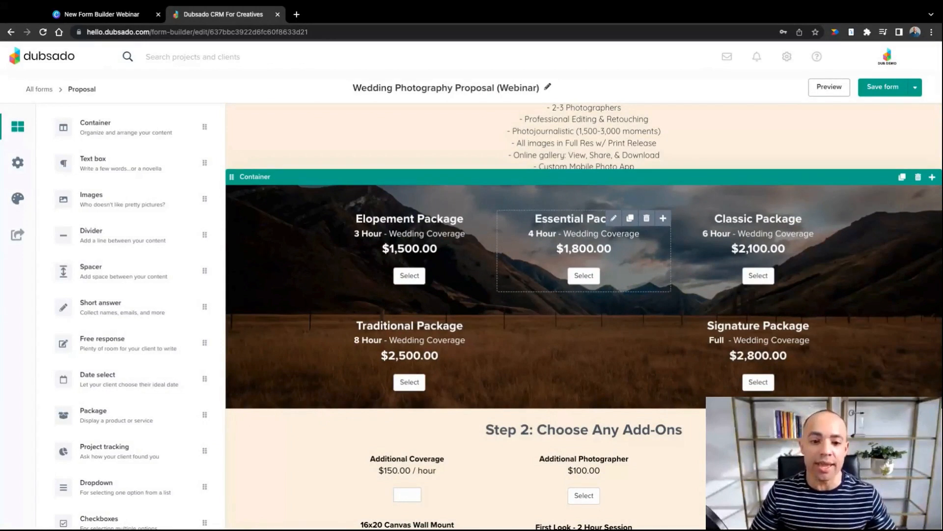
{"action": "left_click", "coordinate": [562, 179]}
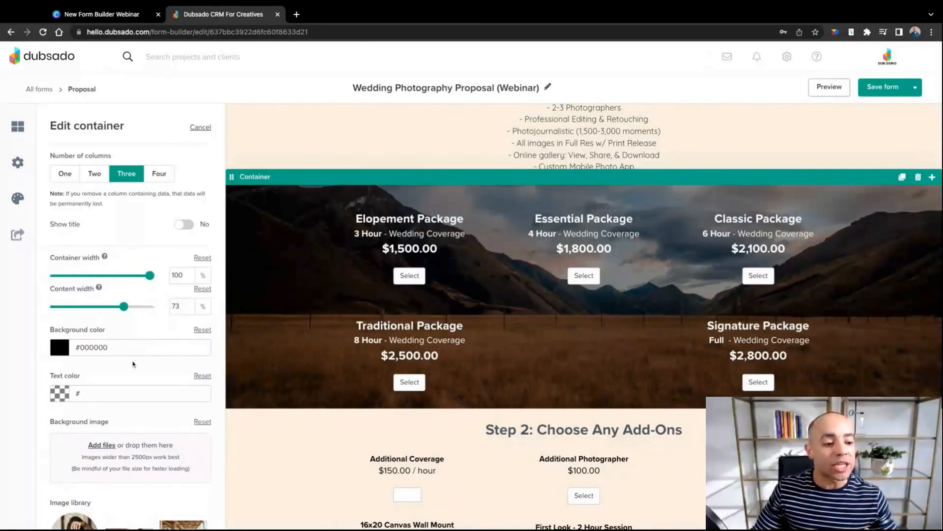
{"action": "scroll", "coordinate": [133, 364], "scroll_direction": "down", "scroll_amount": 5}
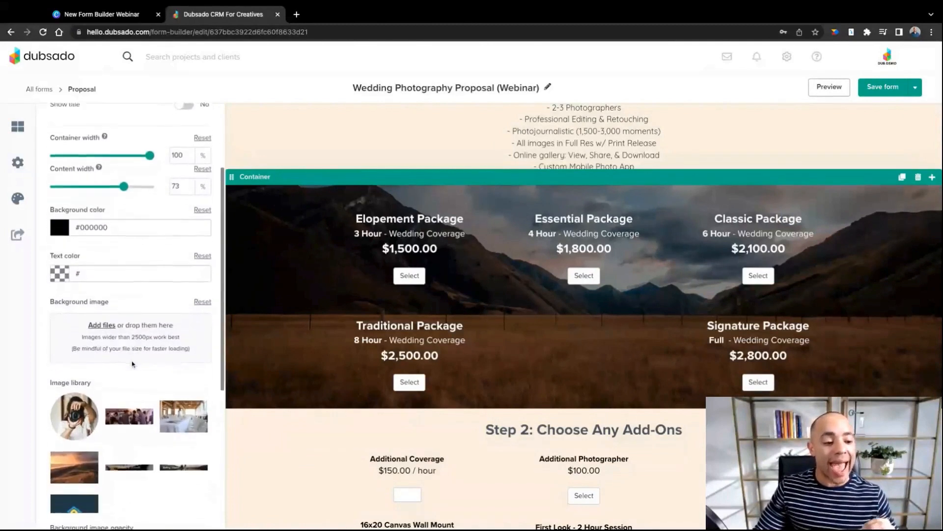
{"action": "scroll", "coordinate": [132, 363], "scroll_direction": "up", "scroll_amount": 2}
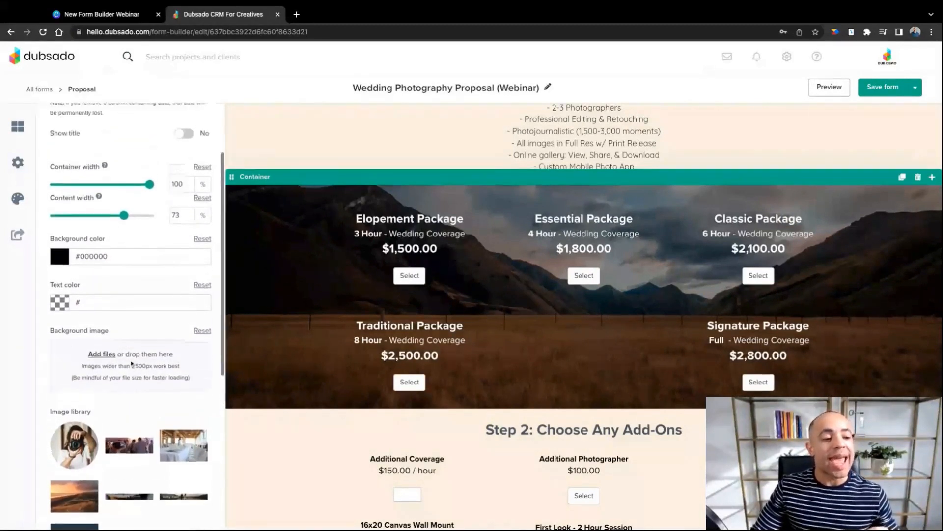
{"action": "scroll", "coordinate": [132, 364], "scroll_direction": "up", "scroll_amount": 1}
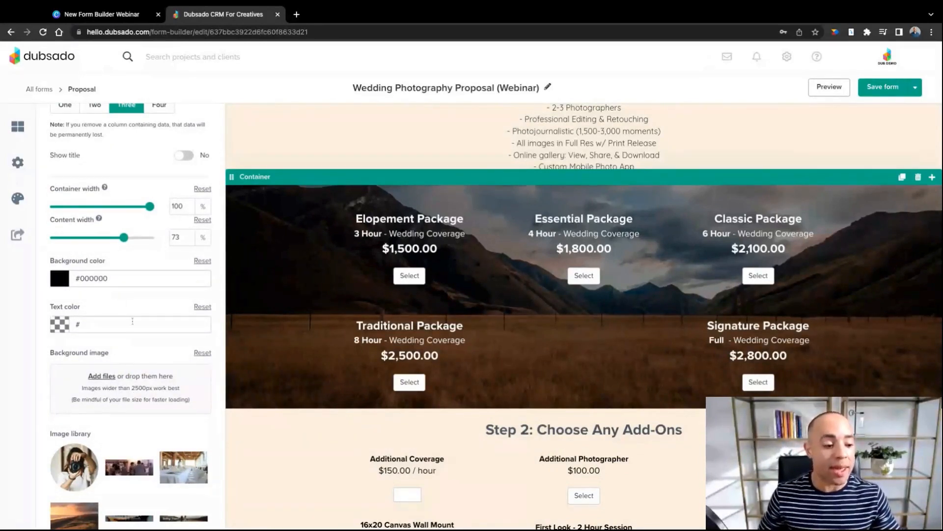
{"action": "scroll", "coordinate": [132, 321], "scroll_direction": "down", "scroll_amount": 1}
{"action": "scroll", "coordinate": [132, 321], "scroll_direction": "up", "scroll_amount": 1}
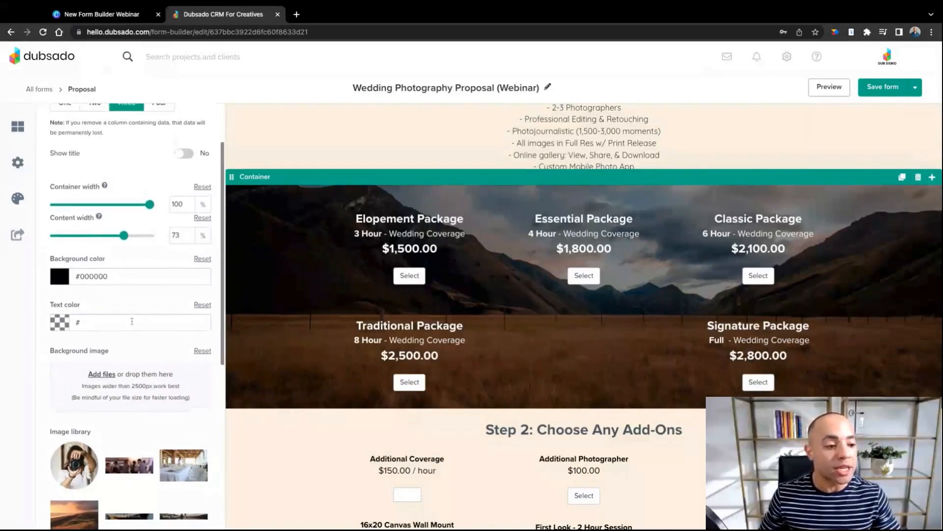
{"action": "left_click", "coordinate": [202, 353]}
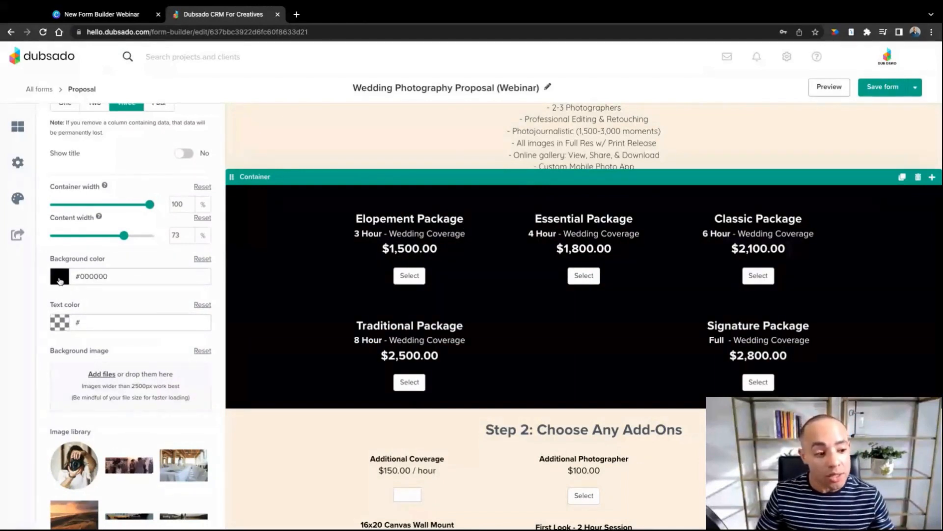
Use the sunset beach picture from the image library as the wedding packages container's background image
{"action": "left_click", "coordinate": [59, 277]}
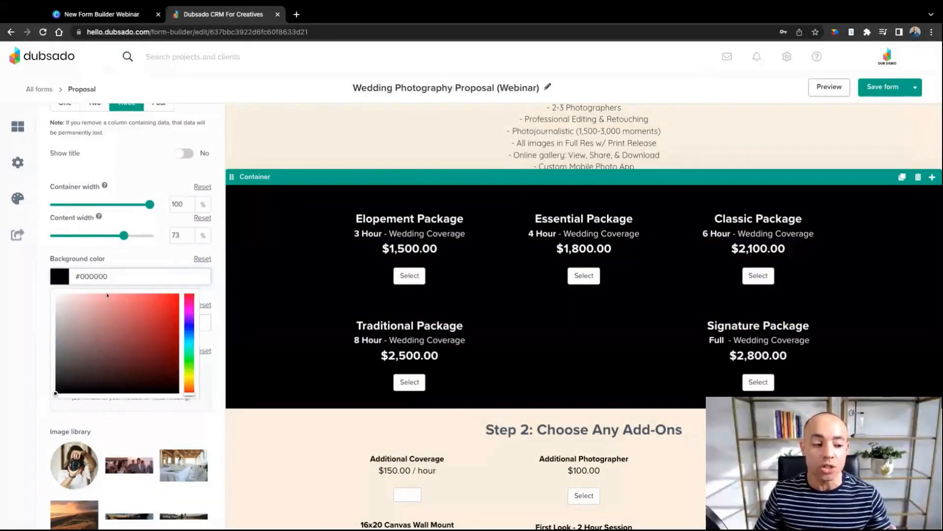
{"action": "left_click", "coordinate": [28, 282]}
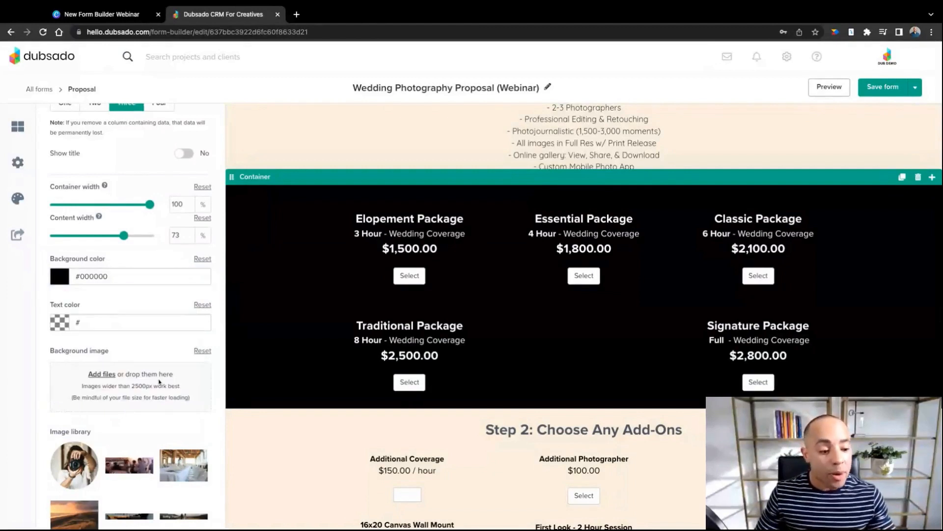
{"action": "scroll", "coordinate": [158, 382], "scroll_direction": "down", "scroll_amount": 2}
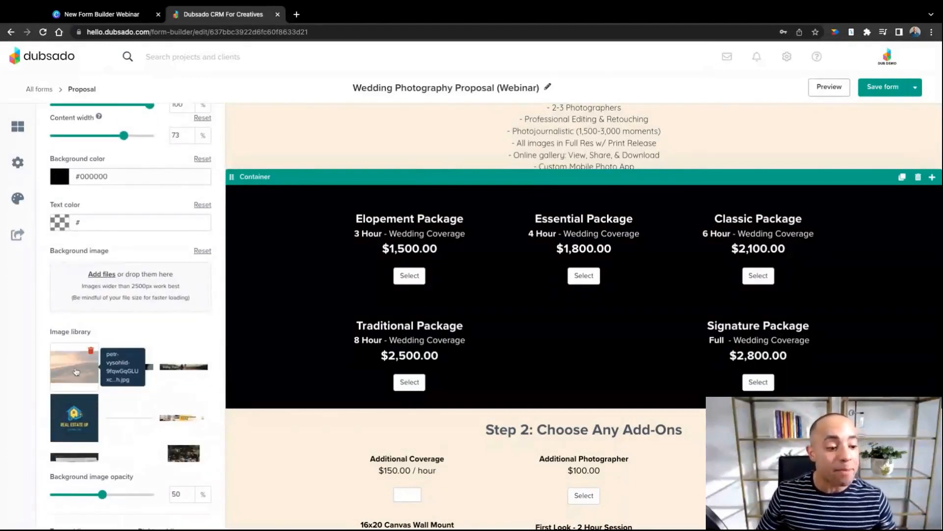
{"action": "left_click", "coordinate": [76, 371]}
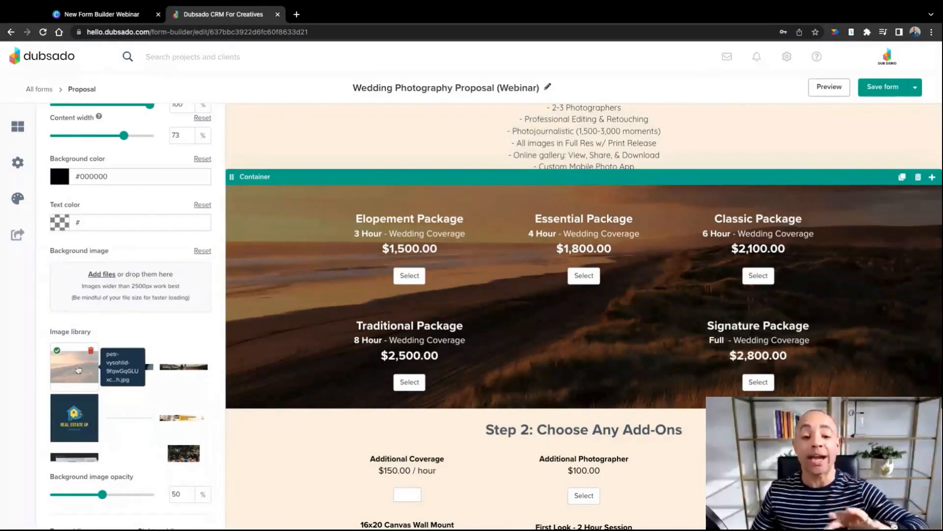
{"action": "scroll", "coordinate": [94, 391], "scroll_direction": "down", "scroll_amount": 1}
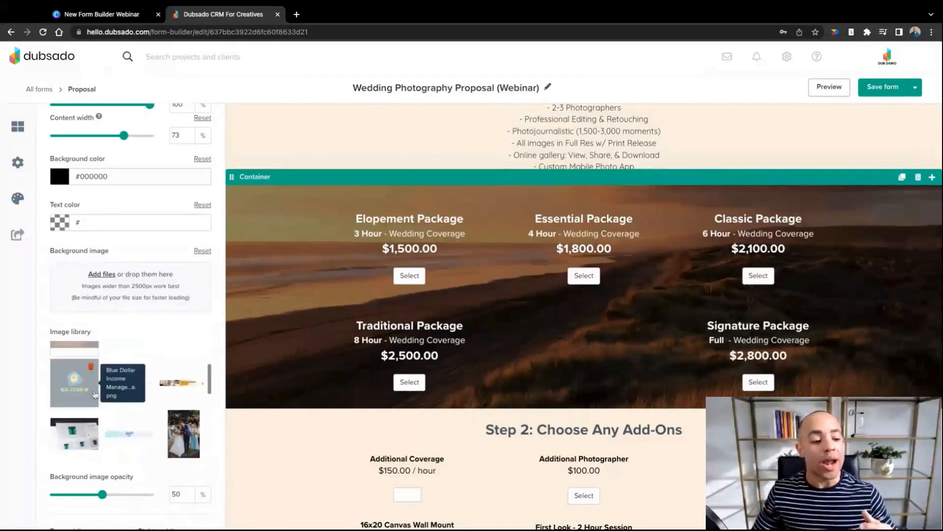
Try the wedding packages container's background image opacity at 100%, 57% and again 100%
{"action": "scroll", "coordinate": [96, 403], "scroll_direction": "down", "scroll_amount": 2}
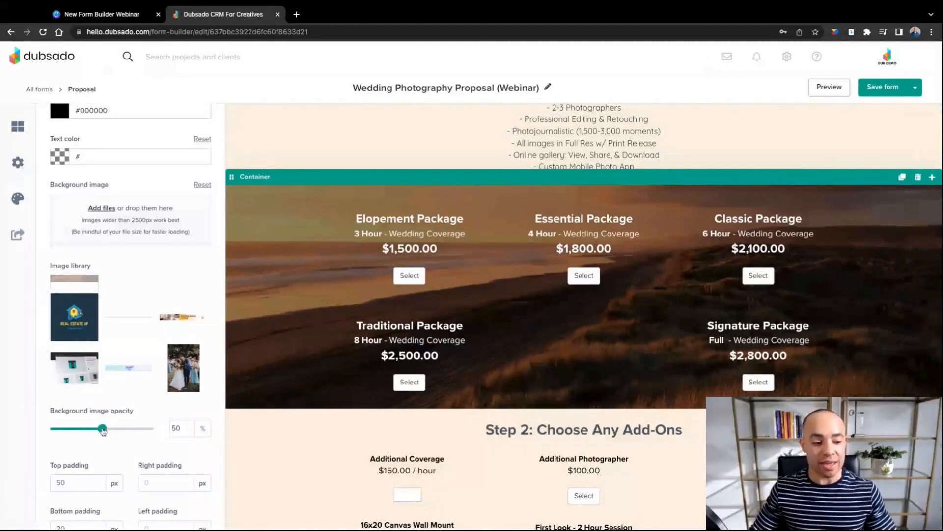
{"action": "left_click_drag", "start_coordinate": [103, 429], "coordinate": [150, 428]}
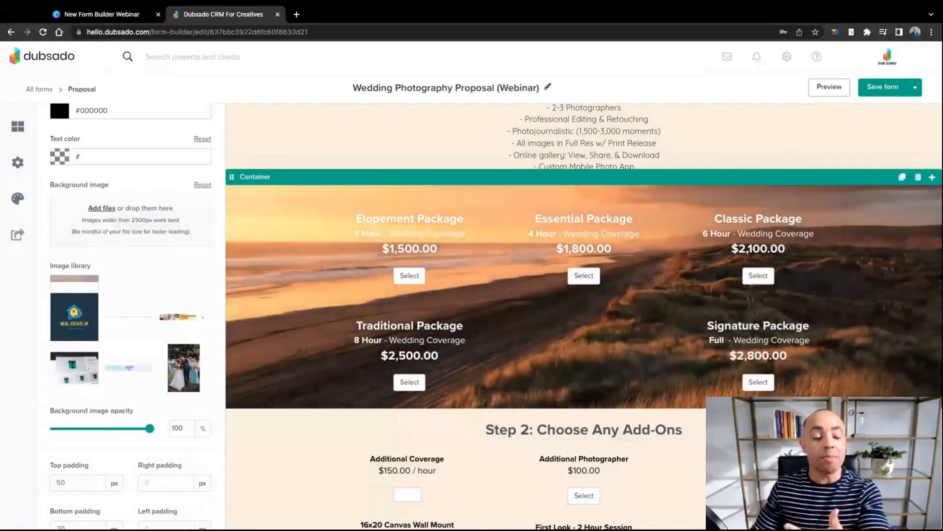
{"action": "left_click_drag", "start_coordinate": [150, 428], "coordinate": [109, 429]}
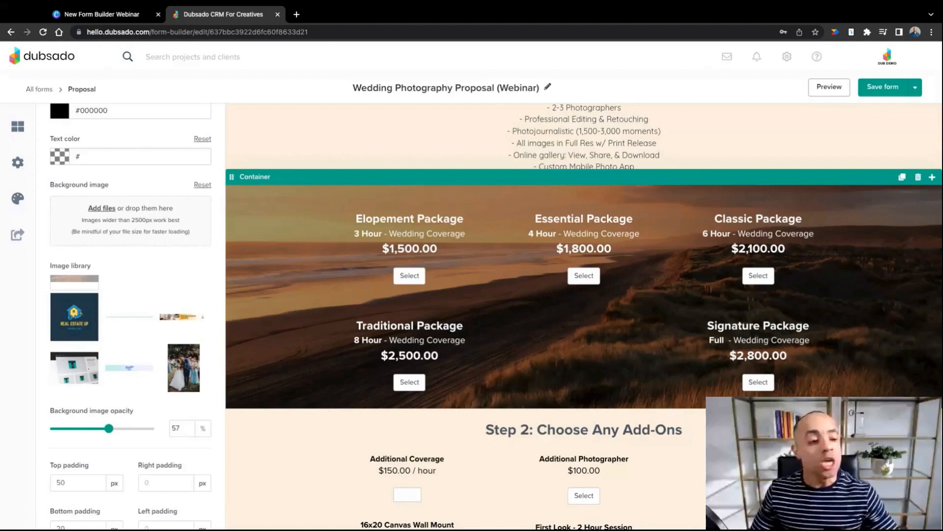
{"action": "left_click_drag", "start_coordinate": [110, 428], "coordinate": [150, 428]}
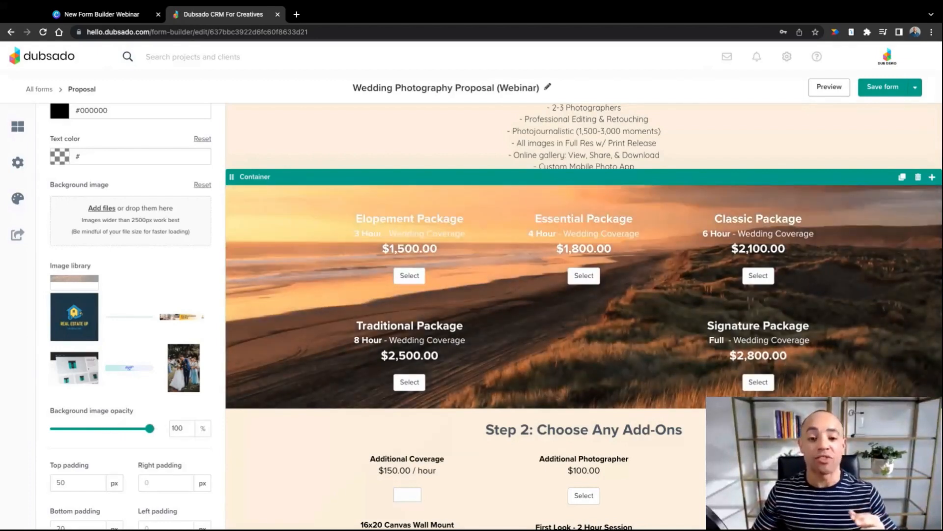
Set the background image opacity of the wedding packages container to 42% so its text stands out
{"action": "scroll", "coordinate": [388, 370], "scroll_direction": "down", "scroll_amount": 2}
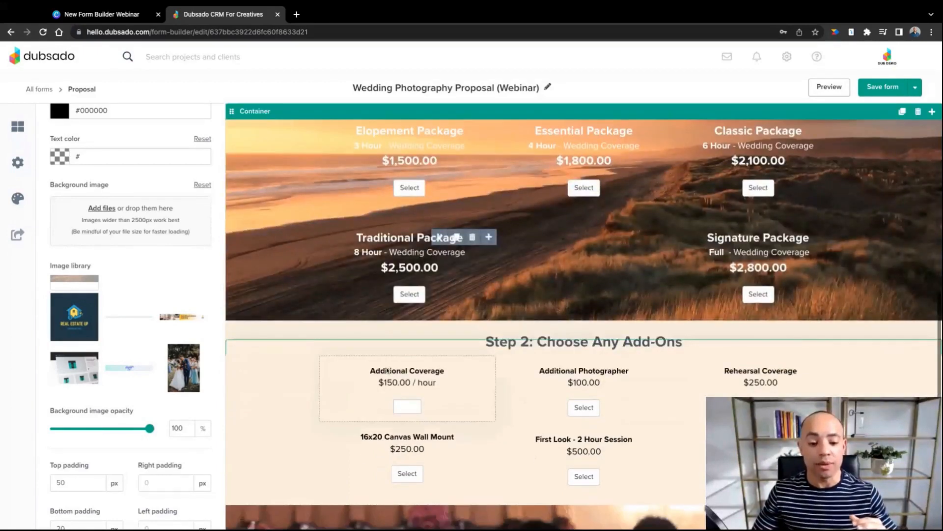
{"action": "scroll", "coordinate": [388, 370], "scroll_direction": "up", "scroll_amount": 10}
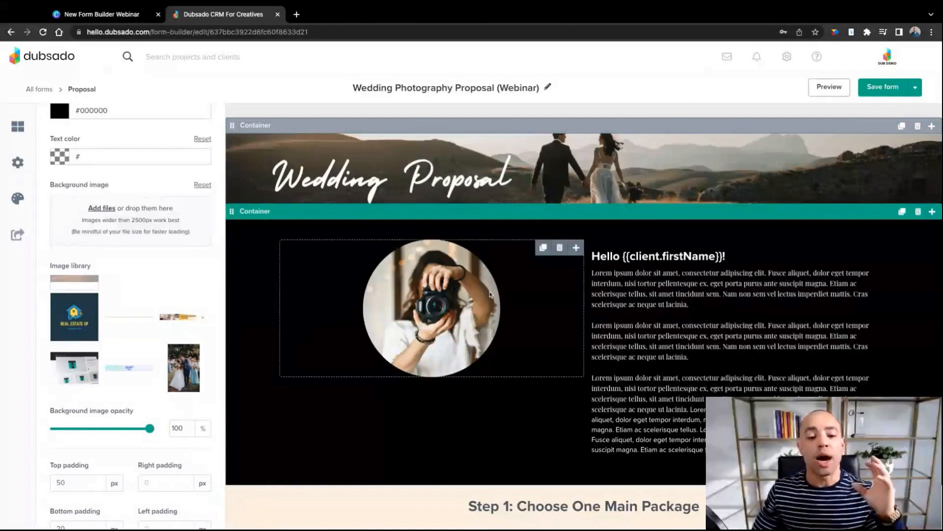
{"action": "scroll", "coordinate": [490, 294], "scroll_direction": "down", "scroll_amount": 7}
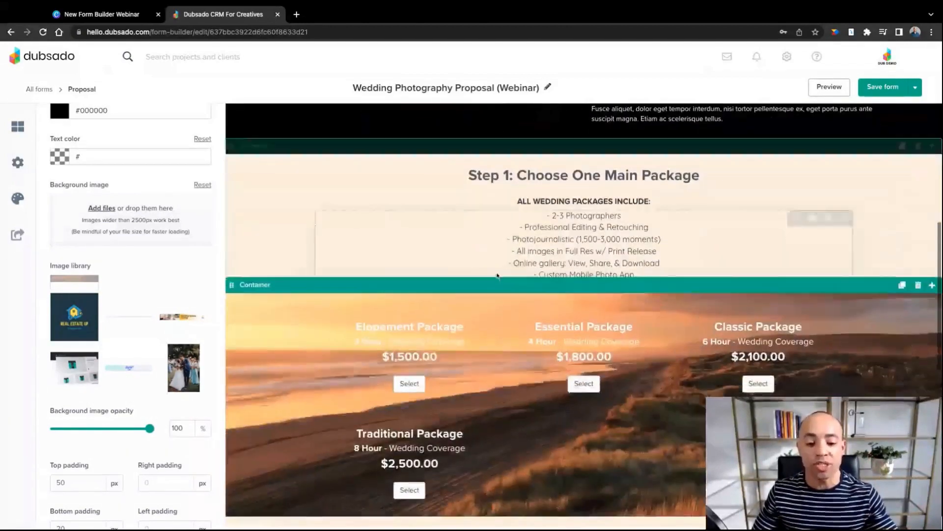
{"action": "scroll", "coordinate": [486, 329], "scroll_direction": "down", "scroll_amount": 2}
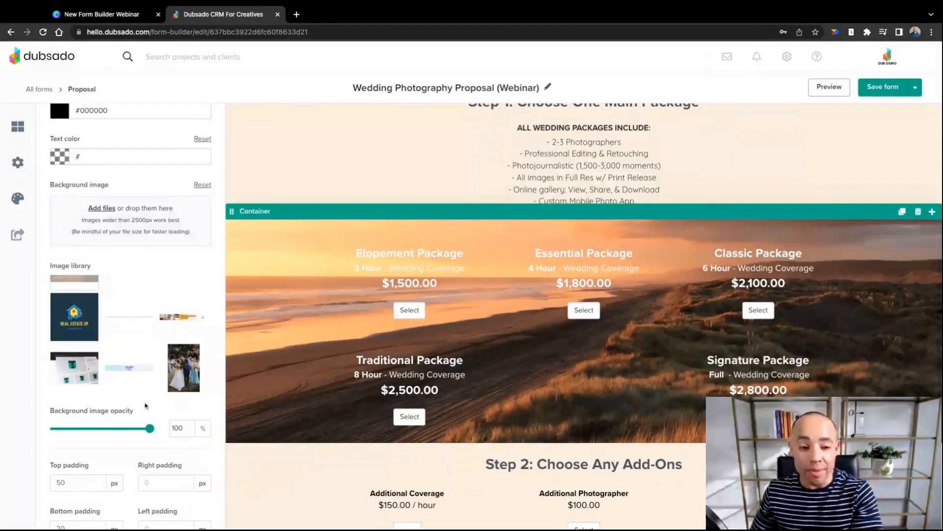
{"action": "scroll", "coordinate": [65, 133], "scroll_direction": "up", "scroll_amount": 1}
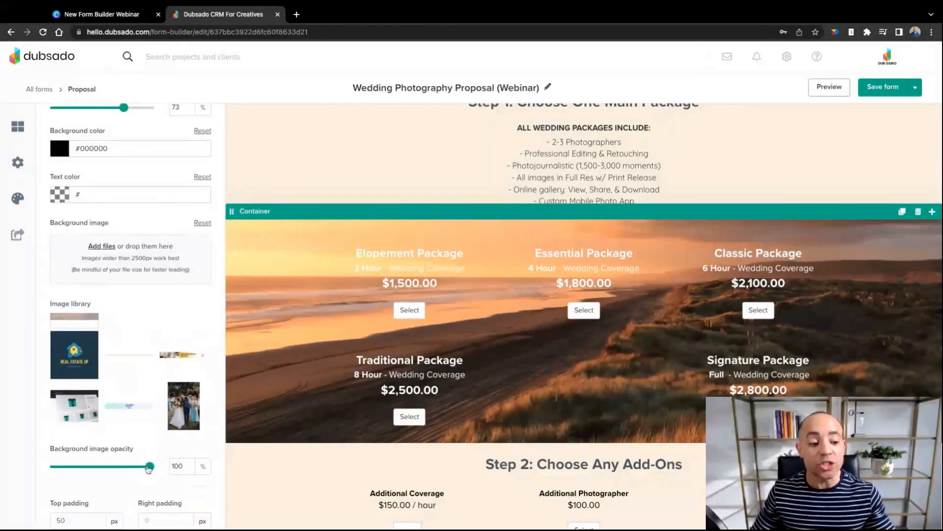
{"action": "left_click_drag", "start_coordinate": [148, 470], "coordinate": [94, 470]}
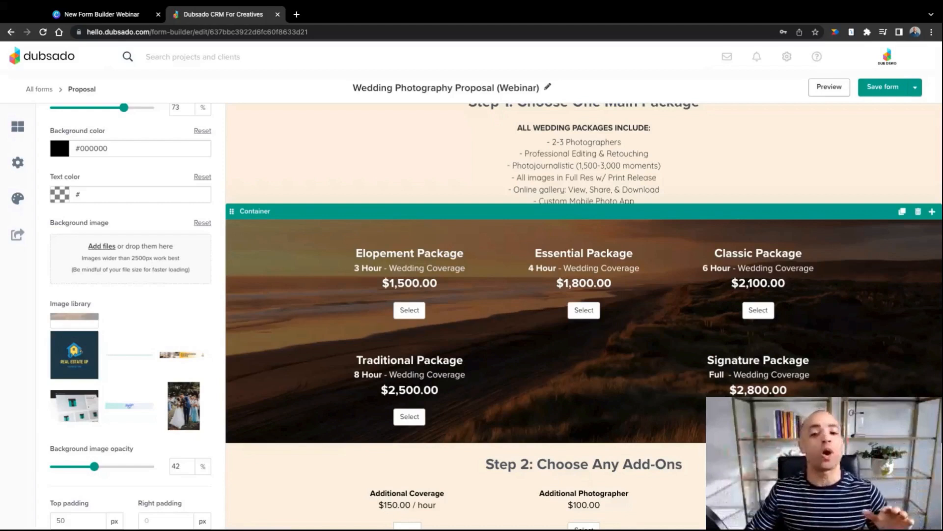
Examine the background colour of the Step 1 container and compare the backgrounds of the form's sections
{"action": "scroll", "coordinate": [316, 261], "scroll_direction": "up", "scroll_amount": 2}
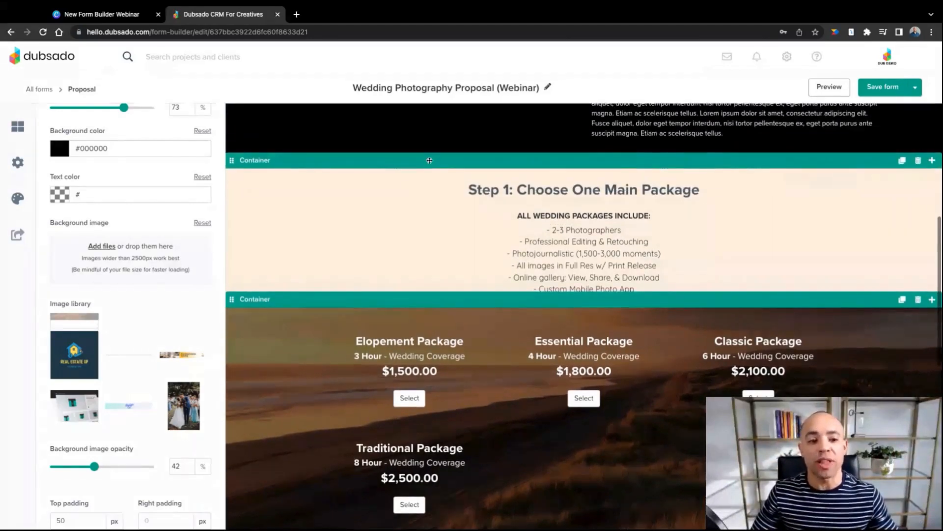
{"action": "left_click", "coordinate": [430, 160]}
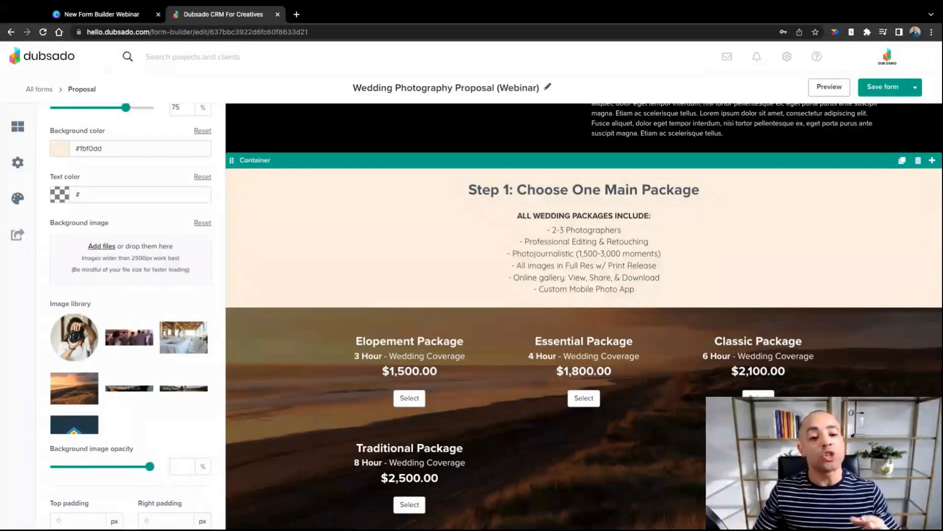
{"action": "mouse_move", "coordinate": [417, 229]}
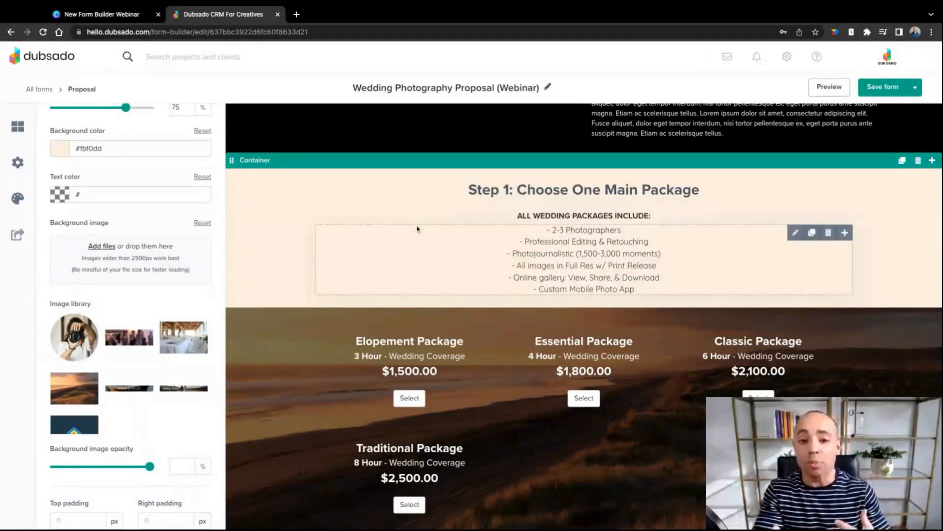
{"action": "scroll", "coordinate": [449, 125], "scroll_direction": "up", "scroll_amount": 6}
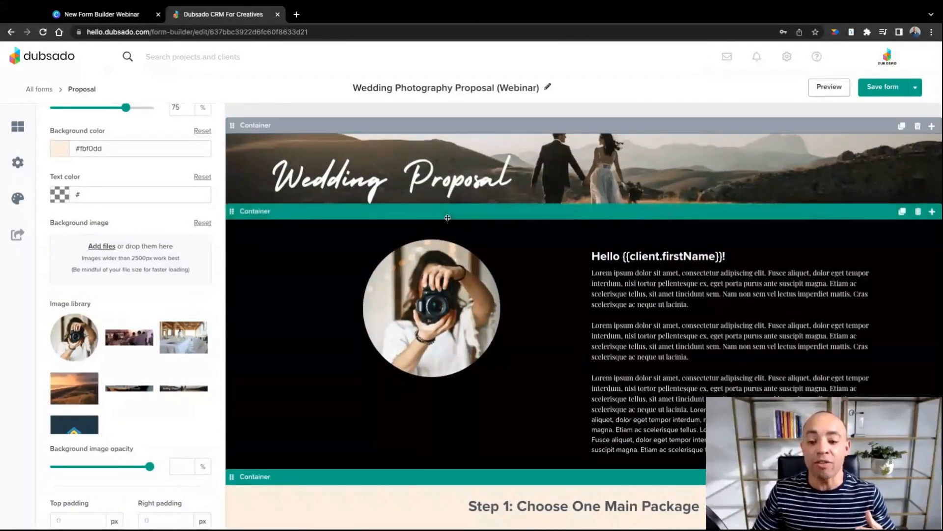
{"action": "scroll", "coordinate": [448, 218], "scroll_direction": "down", "scroll_amount": 5}
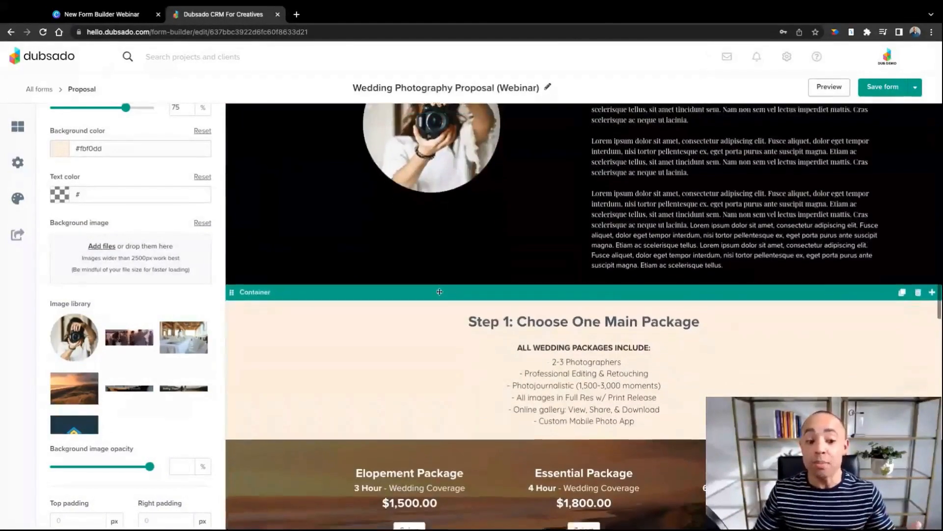
{"action": "scroll", "coordinate": [439, 291], "scroll_direction": "down", "scroll_amount": 2}
{"action": "scroll", "coordinate": [428, 334], "scroll_direction": "down", "scroll_amount": 5}
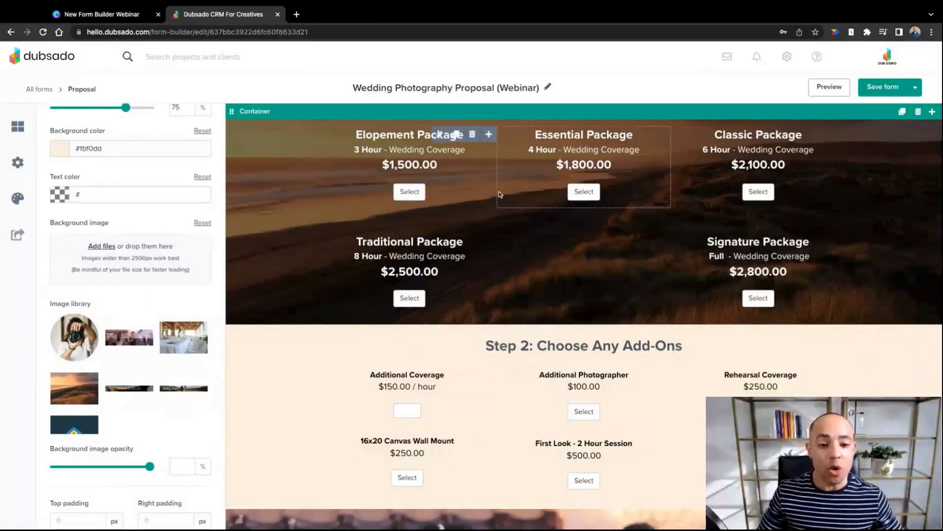
{"action": "scroll", "coordinate": [499, 191], "scroll_direction": "up", "scroll_amount": 1}
Switch to the New Form Builder Webinar slides in Canva, advance to the Margins + Padding slide, and return to the Dubsado form
{"action": "left_click", "coordinate": [110, 17]}
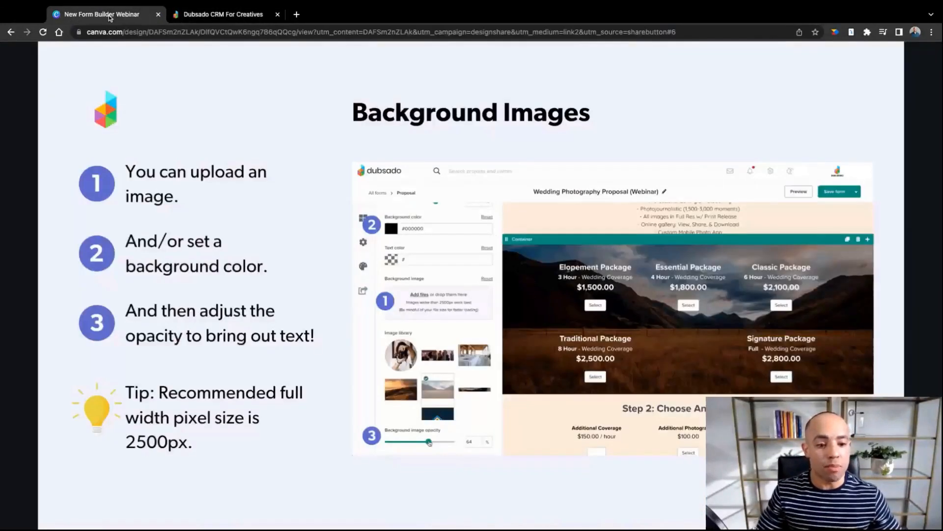
{"action": "key", "text": "Right"}
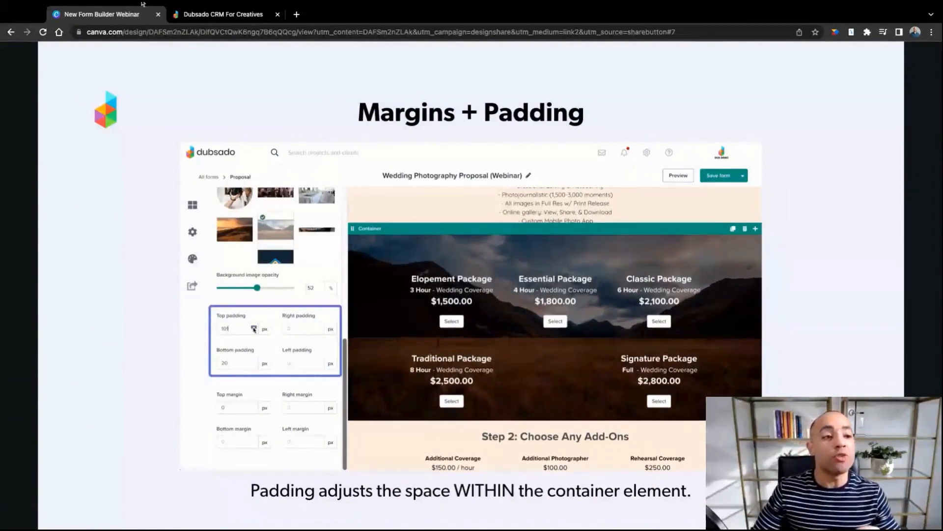
{"action": "left_click", "coordinate": [210, 15]}
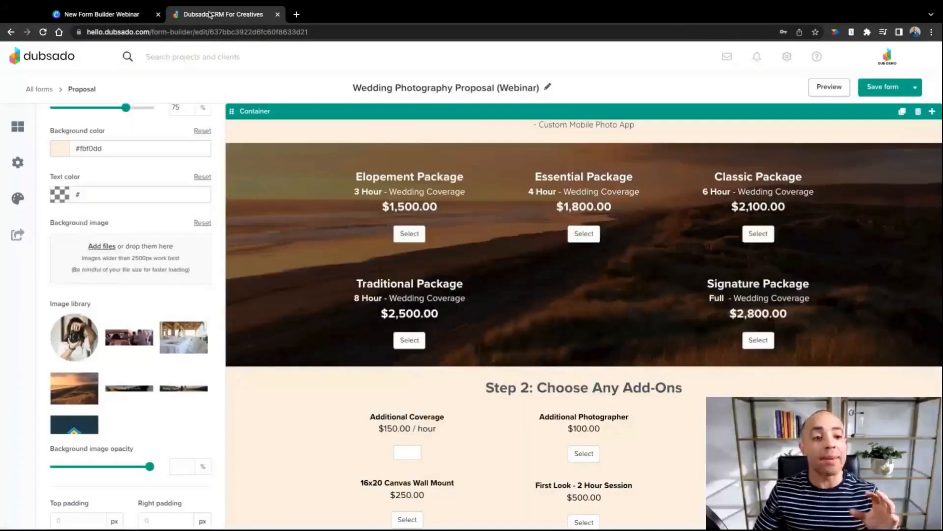
Add a new container below the Thank You section at the end of the form
{"action": "scroll", "coordinate": [384, 310], "scroll_direction": "down", "scroll_amount": 5}
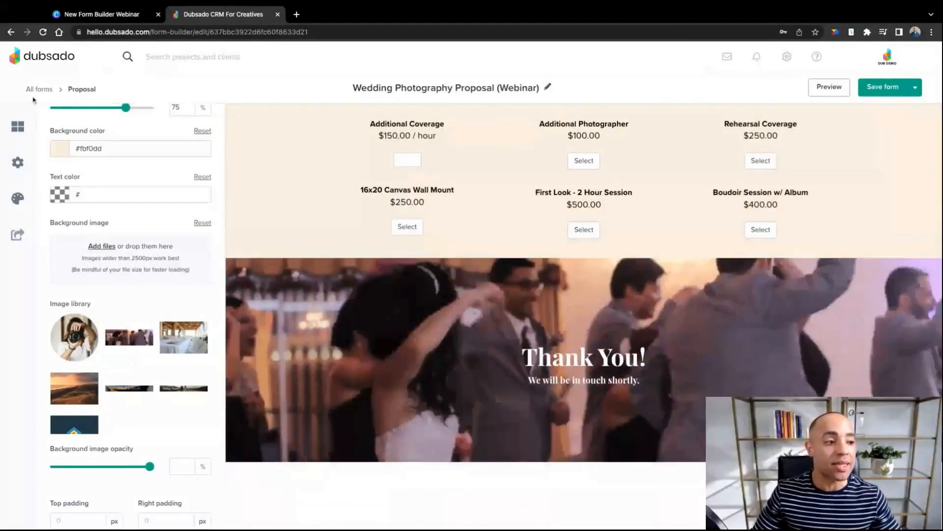
{"action": "left_click", "coordinate": [18, 126]}
{"action": "left_click_drag", "start_coordinate": [102, 131], "coordinate": [501, 461]}
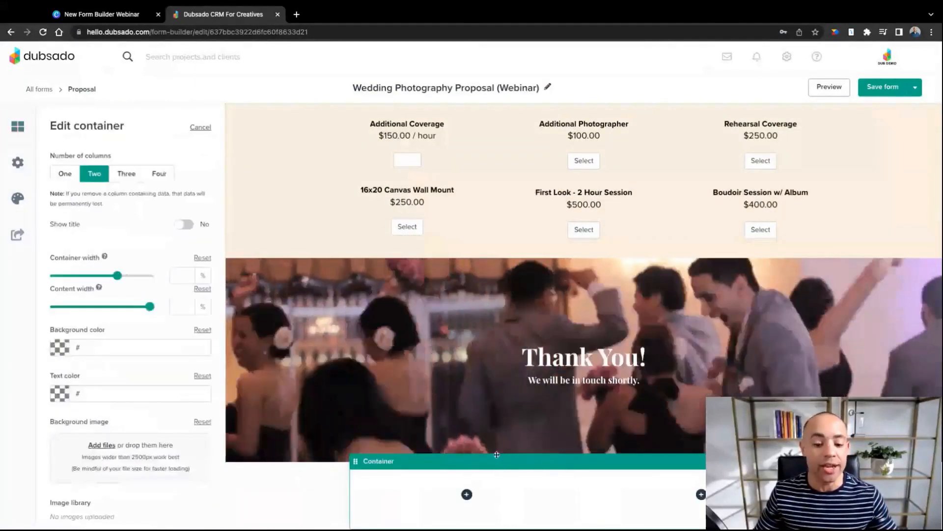
Use the sunset beach picture from the image library as the new container's background image
{"action": "scroll", "coordinate": [499, 457], "scroll_direction": "down", "scroll_amount": 1}
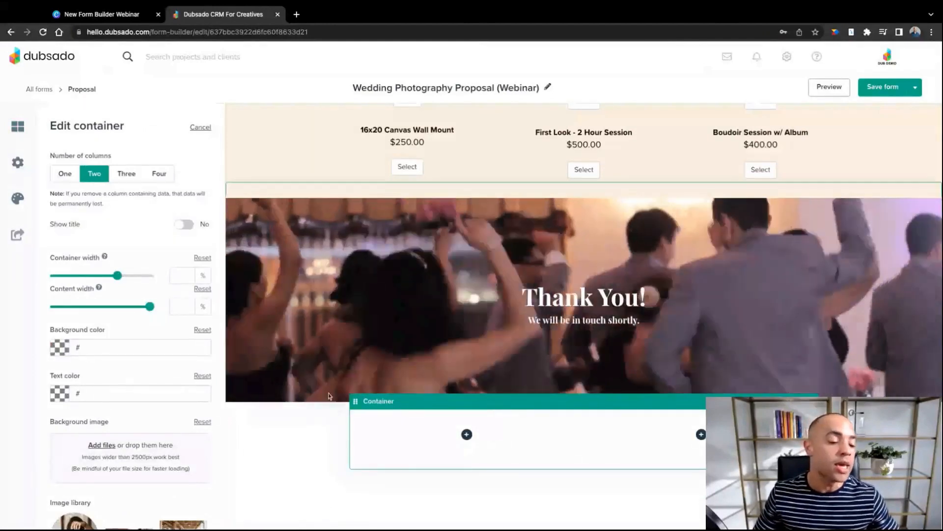
{"action": "scroll", "coordinate": [154, 383], "scroll_direction": "down", "scroll_amount": 1}
{"action": "scroll", "coordinate": [155, 383], "scroll_direction": "down", "scroll_amount": 3}
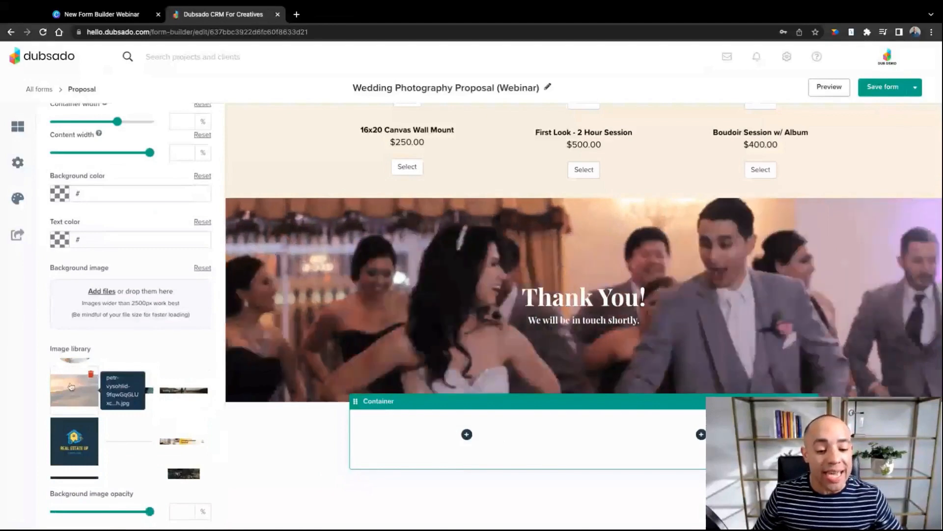
{"action": "left_click", "coordinate": [72, 387]}
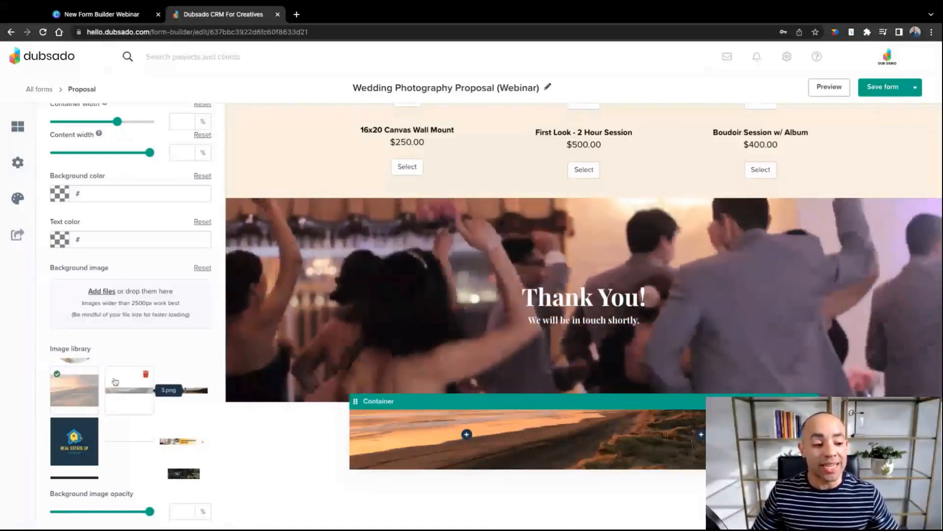
Set the width of the new beach-picture container to 100%
{"action": "scroll", "coordinate": [115, 381], "scroll_direction": "down", "scroll_amount": 3}
{"action": "scroll", "coordinate": [221, 382], "scroll_direction": "down", "scroll_amount": 3}
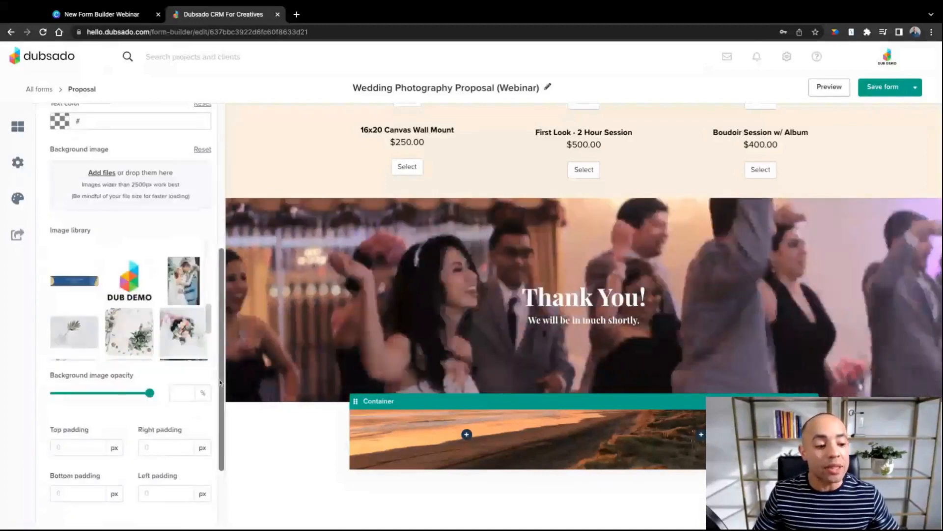
{"action": "scroll", "coordinate": [220, 382], "scroll_direction": "down", "scroll_amount": 3}
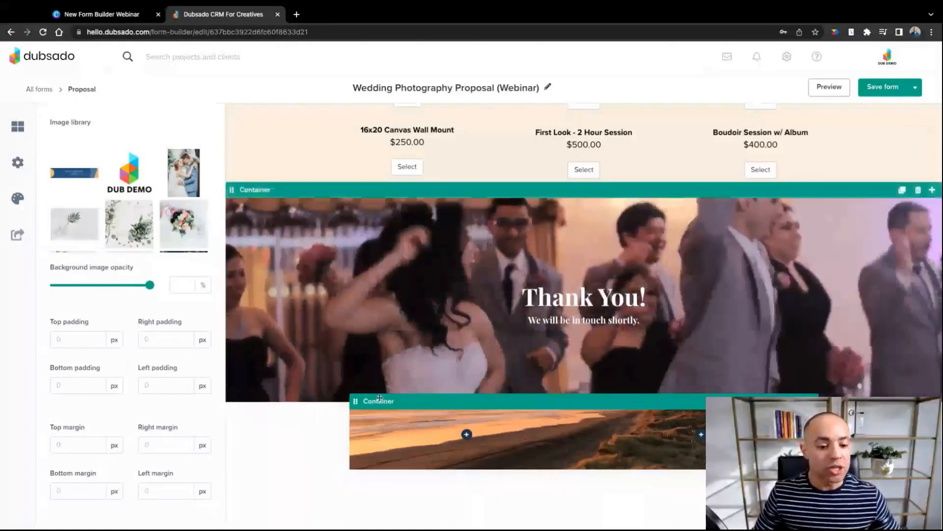
{"action": "scroll", "coordinate": [169, 335], "scroll_direction": "up", "scroll_amount": 10}
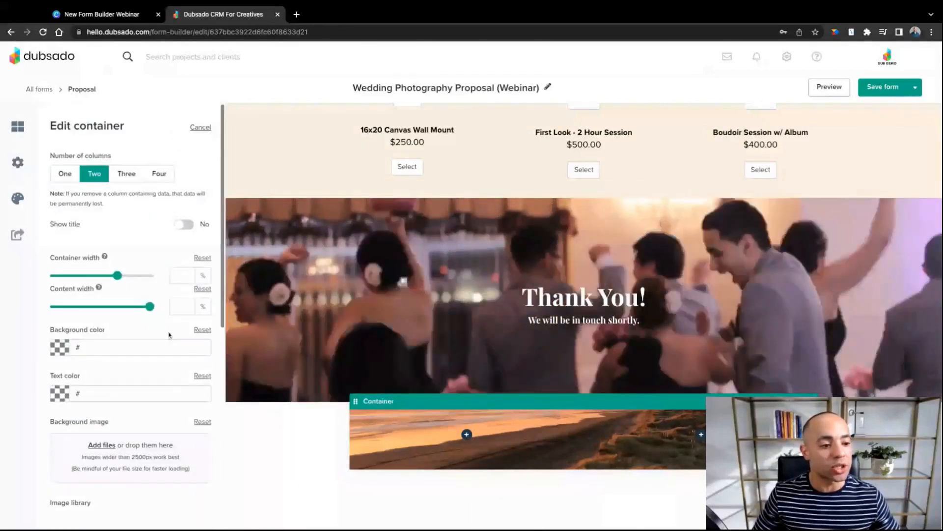
{"action": "left_click_drag", "start_coordinate": [123, 278], "coordinate": [150, 276]}
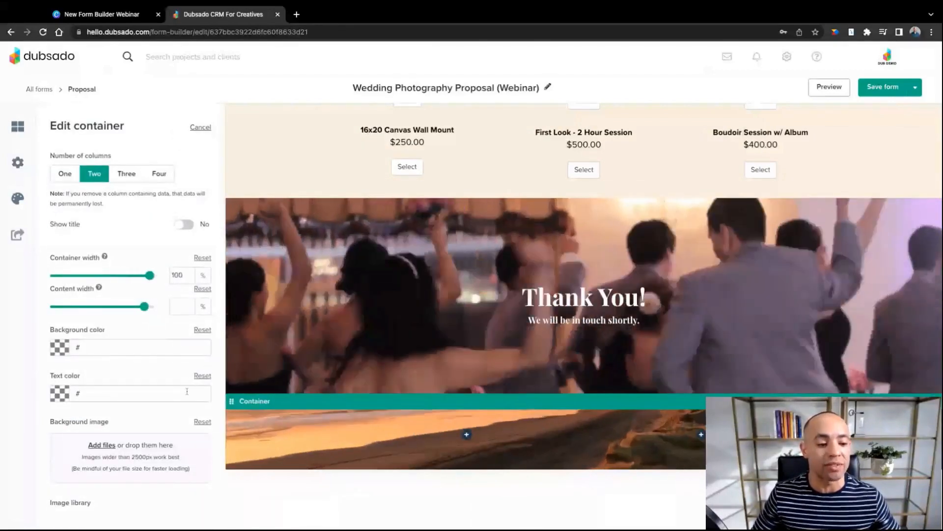
Set the top padding of the beach-picture container to 107 px
{"action": "scroll", "coordinate": [166, 421], "scroll_direction": "down", "scroll_amount": 3}
{"action": "scroll", "coordinate": [166, 421], "scroll_direction": "down", "scroll_amount": 5}
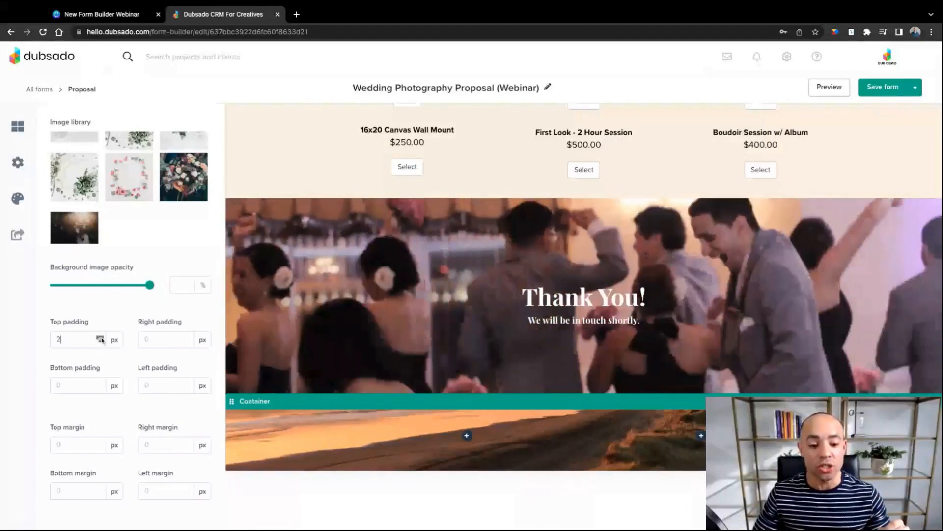
{"action": "type", "text": "30"}
{"action": "left_click", "coordinate": [100, 337]}
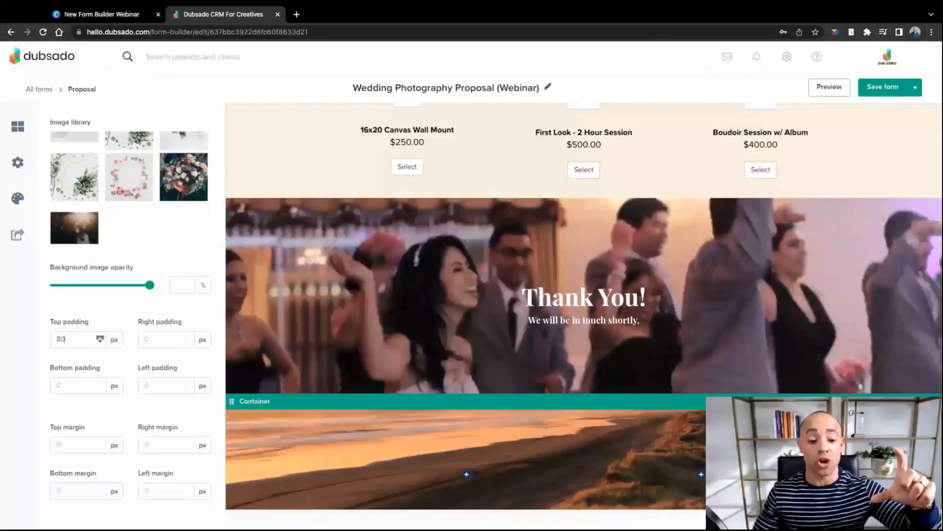
{"action": "scroll", "coordinate": [344, 435], "scroll_direction": "down", "scroll_amount": 1}
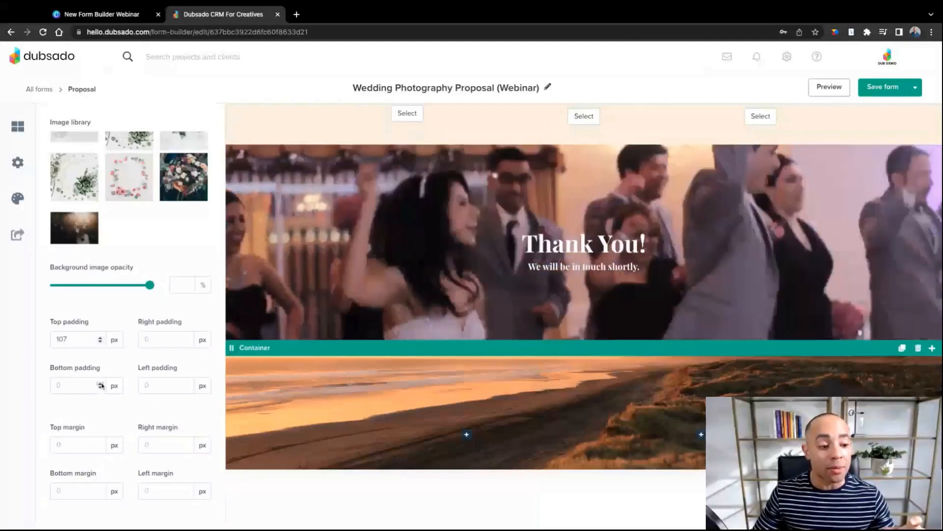
Set the bottom padding of the beach-picture container to 80 px
{"action": "type", "text": "35"}
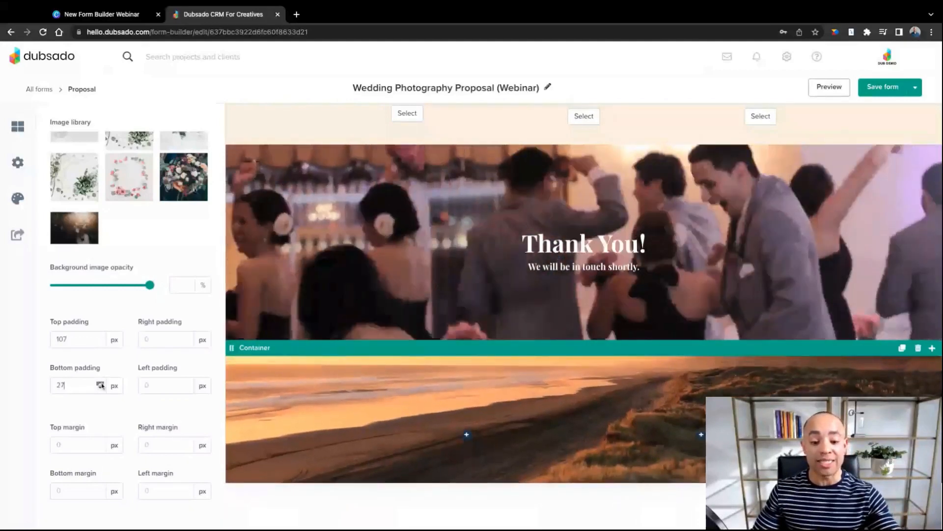
{"action": "key", "text": "BackSpace"}
{"action": "key", "text": "BackSpace"}
{"action": "type", "text": "70"}
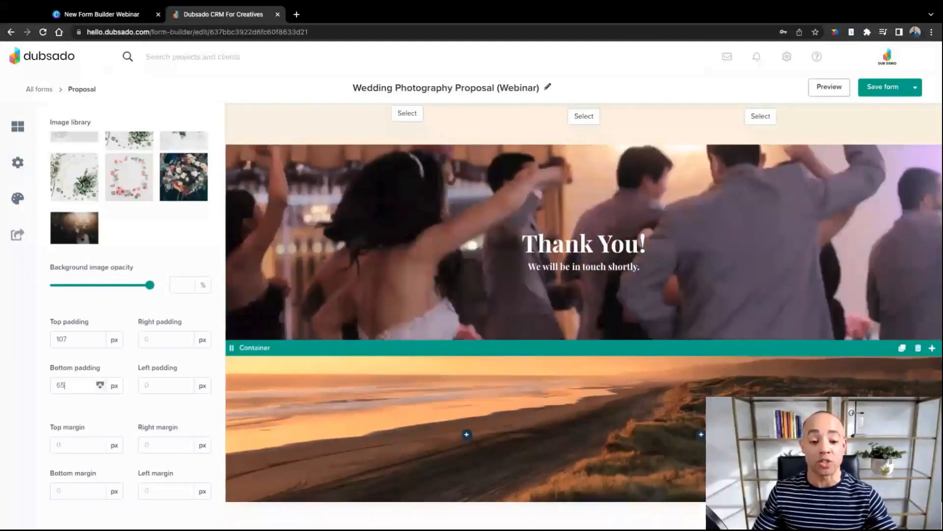
{"action": "key", "text": "BackSpace"}
{"action": "key", "text": "BackSpace"}
{"action": "type", "text": "80"}
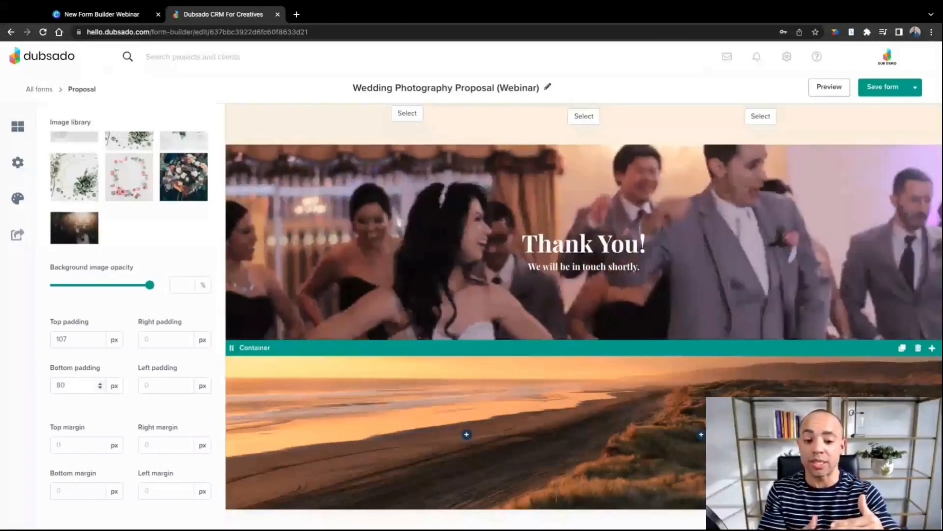
Set the beach-picture container's top margin to 60 px, and delete the container from the form
{"action": "left_click", "coordinate": [100, 442]}
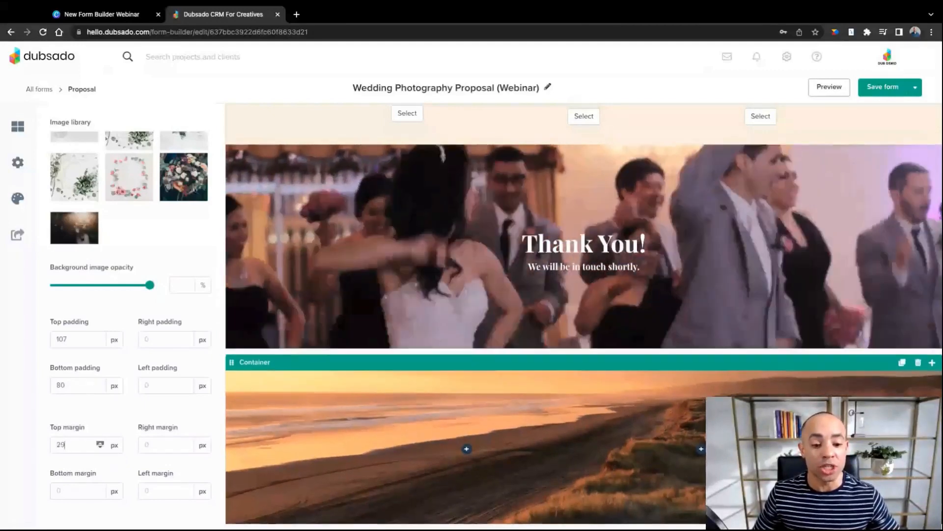
{"action": "left_click_drag", "start_coordinate": [100, 443], "coordinate": [101, 443]}
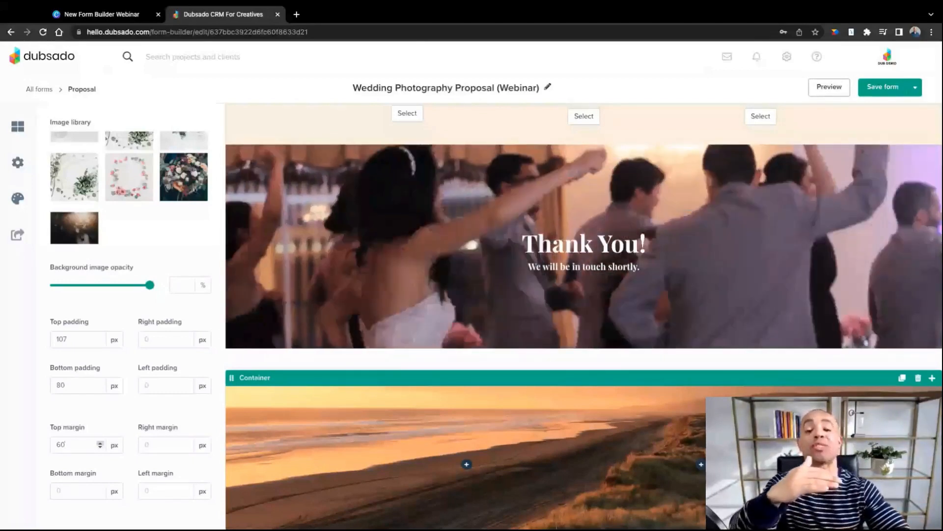
{"action": "scroll", "coordinate": [427, 392], "scroll_direction": "down", "scroll_amount": 2}
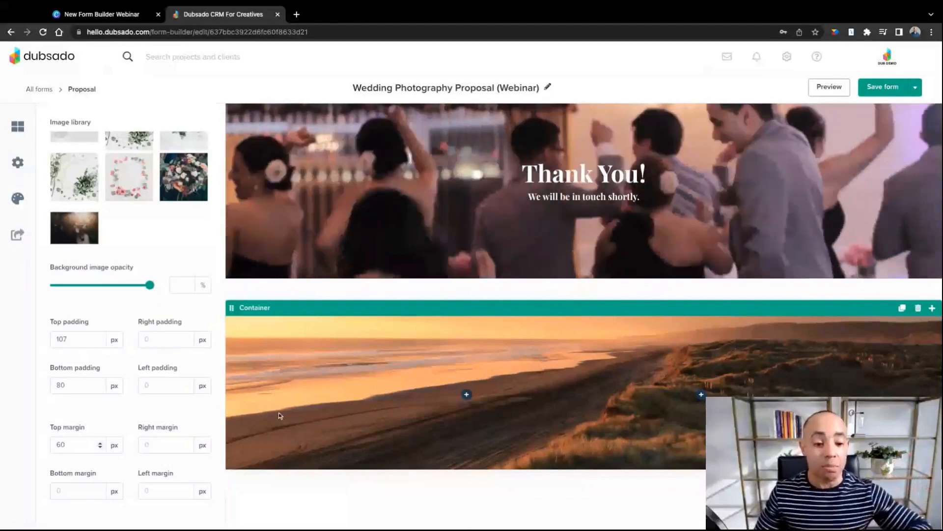
{"action": "left_click", "coordinate": [918, 309]}
Switch to the Canva webinar presentation and advance past the Margins + Padding slides to the Additional Styling slide
{"action": "left_click", "coordinate": [129, 15]}
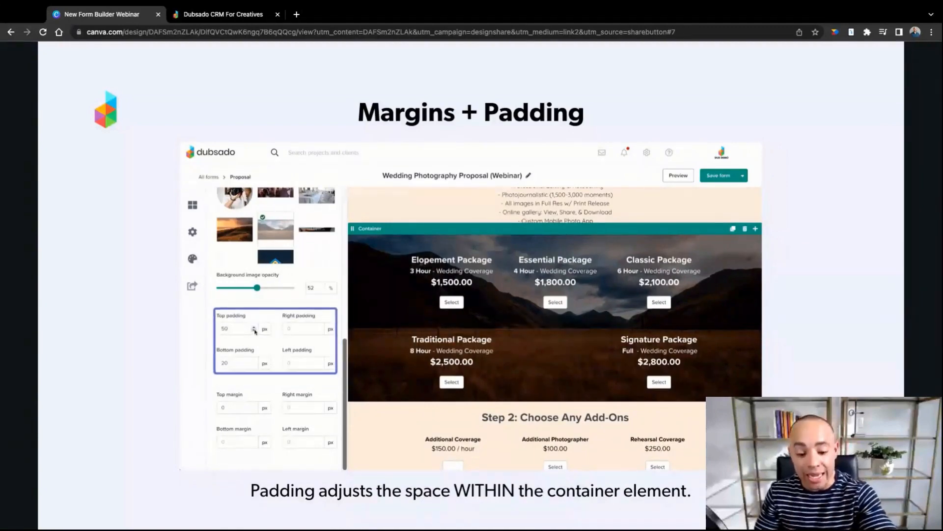
{"action": "key", "text": "Right"}
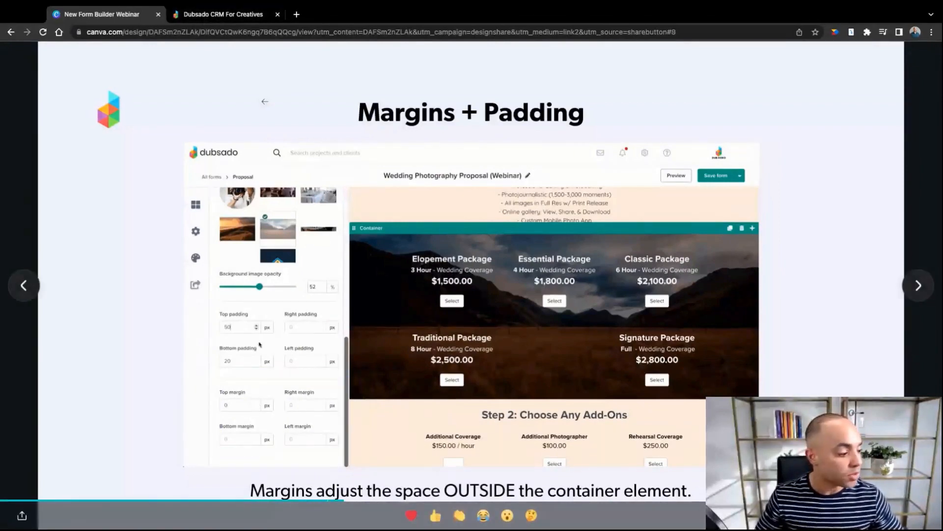
{"action": "key", "text": "Right"}
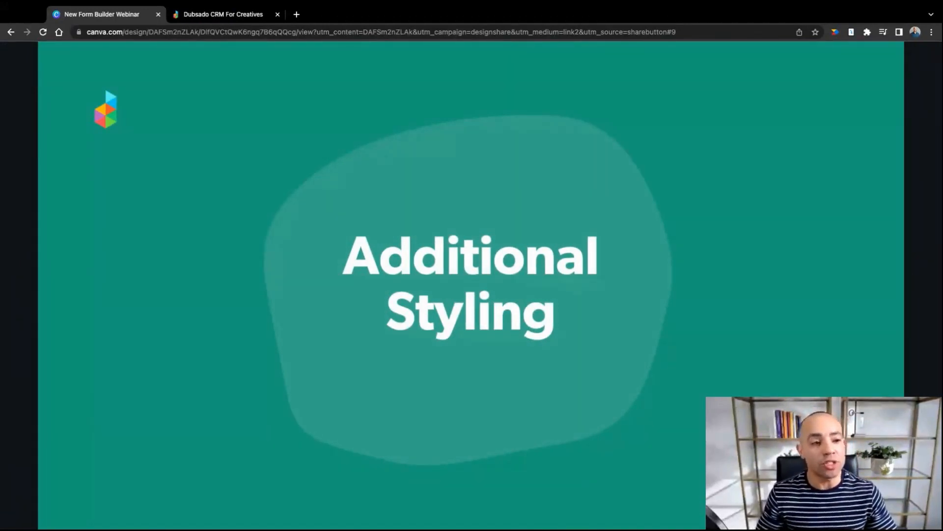
Switch back to the Dubsado form builder and add a spacer between the packages container and the Step 2 add-ons container
{"action": "left_click", "coordinate": [208, 18]}
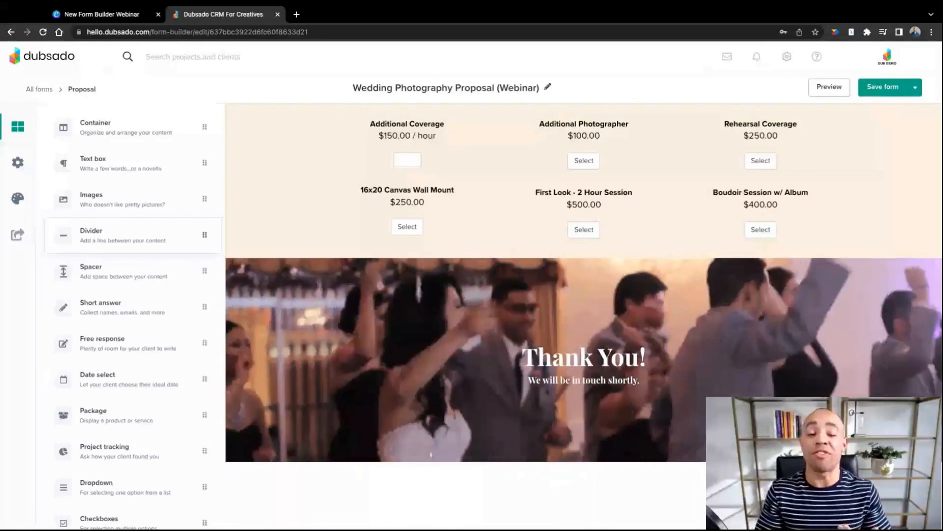
{"action": "scroll", "coordinate": [473, 264], "scroll_direction": "up", "scroll_amount": 3}
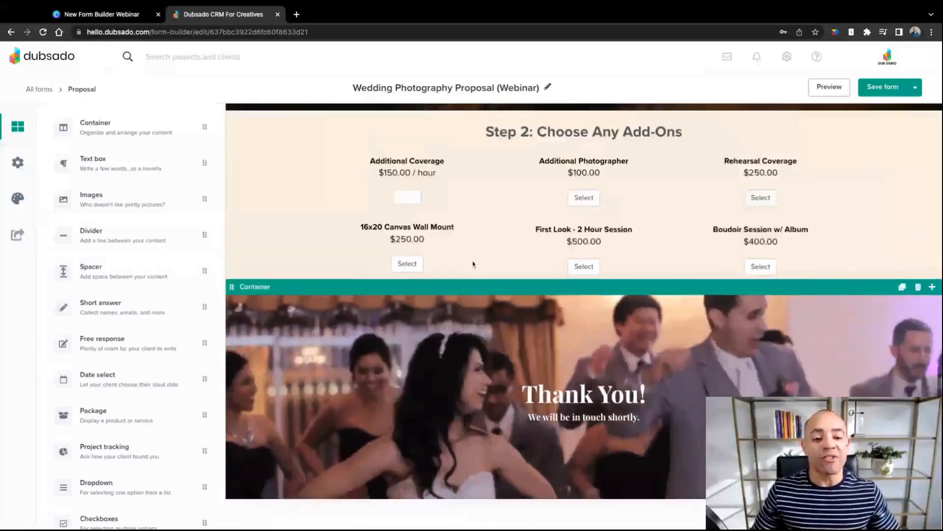
{"action": "scroll", "coordinate": [474, 263], "scroll_direction": "up", "scroll_amount": 1}
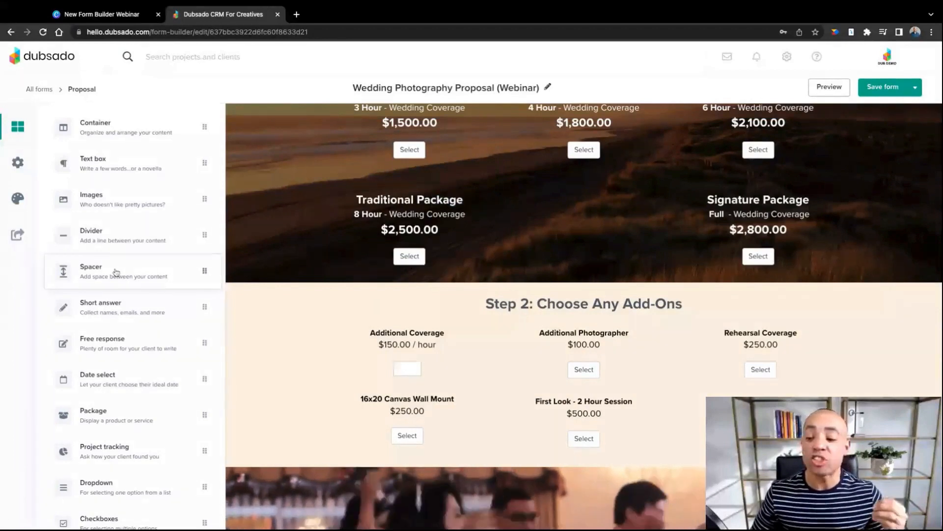
{"action": "left_click_drag", "start_coordinate": [108, 273], "coordinate": [365, 288]}
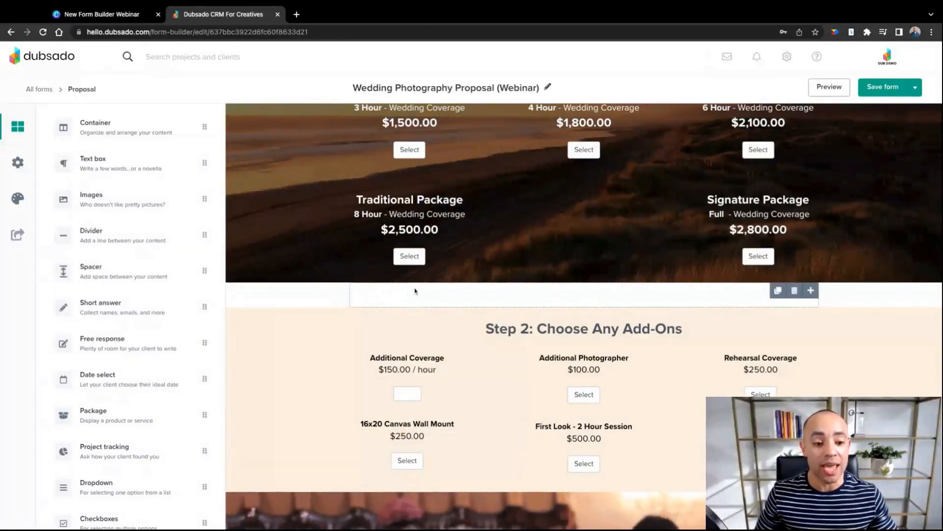
Set the height of the spacer above the Step 2 add-ons to 170 px, and delete the spacer
{"action": "left_click", "coordinate": [432, 288]}
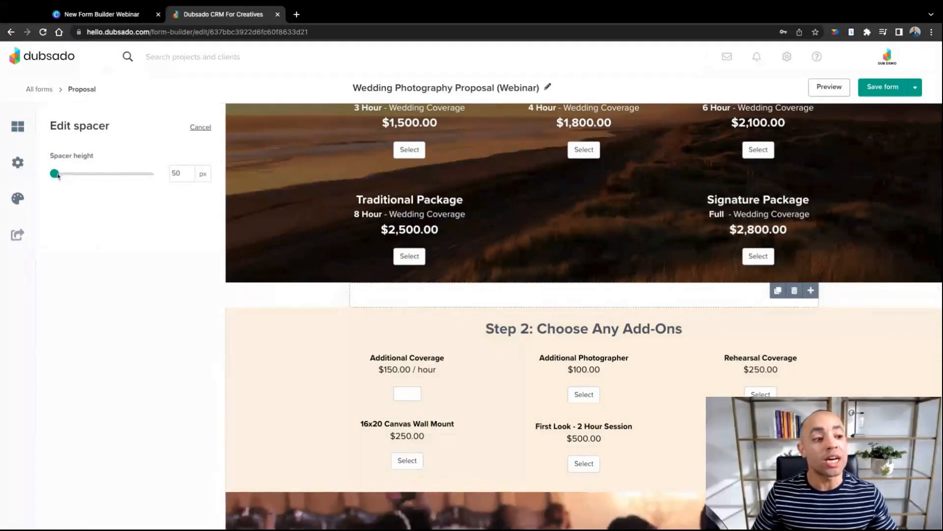
{"action": "left_click_drag", "start_coordinate": [54, 174], "coordinate": [93, 174]}
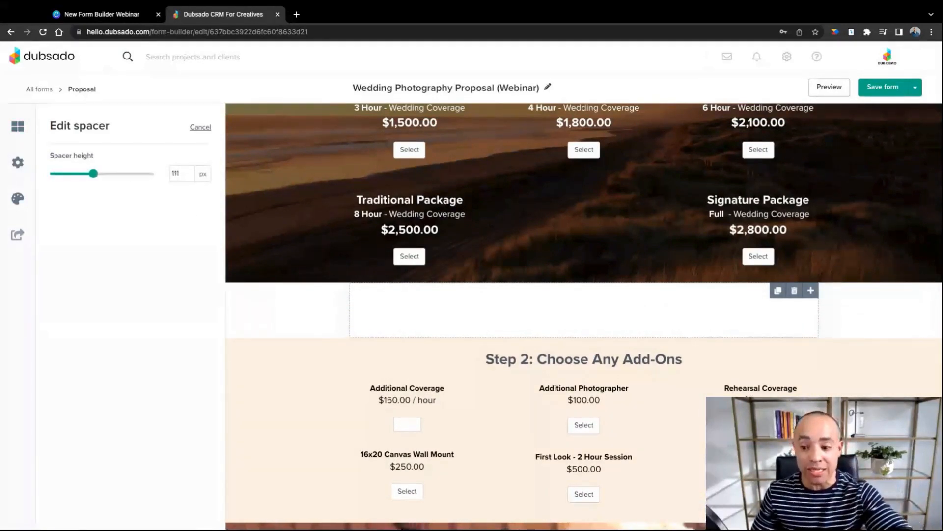
{"action": "left_click_drag", "start_coordinate": [93, 173], "coordinate": [131, 173]}
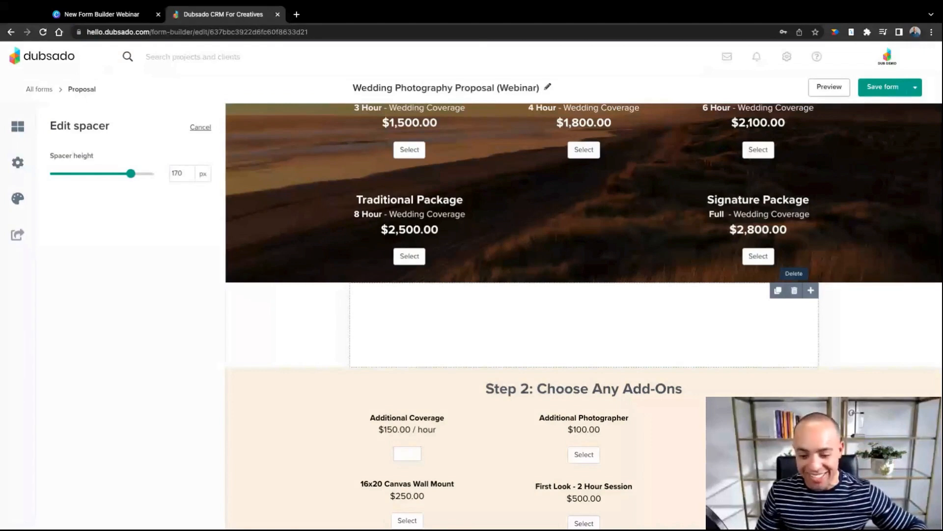
{"action": "left_click", "coordinate": [794, 290]}
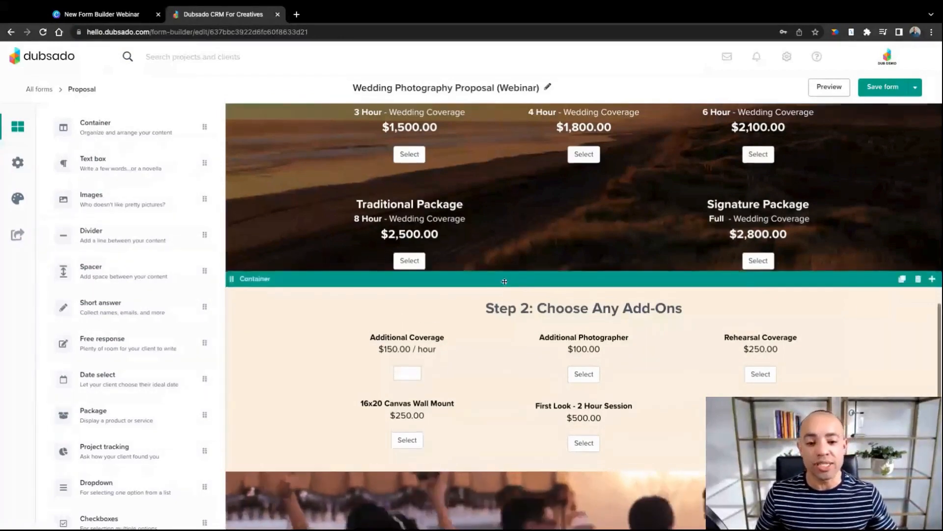
Add a divider between the packages container and the Step 2 add-ons container
{"action": "scroll", "coordinate": [504, 284], "scroll_direction": "up", "scroll_amount": 6}
{"action": "scroll", "coordinate": [504, 284], "scroll_direction": "down", "scroll_amount": 1}
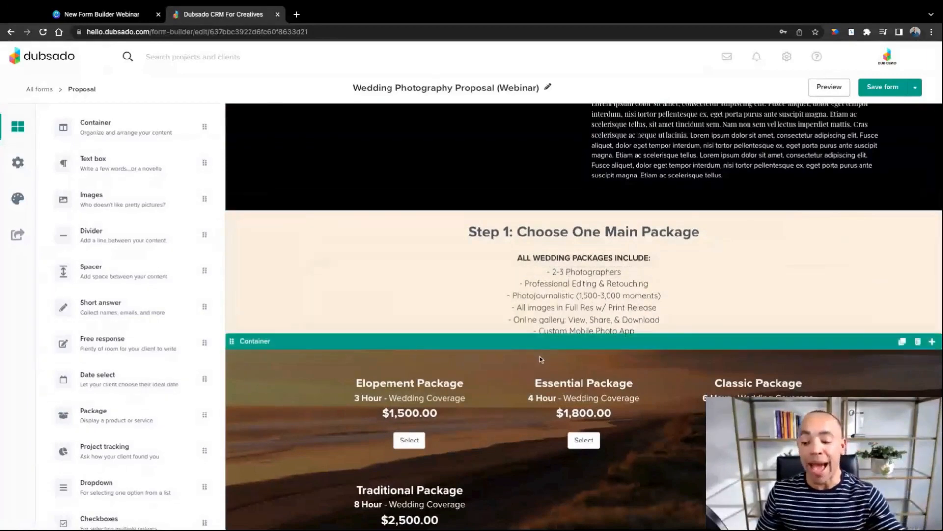
{"action": "scroll", "coordinate": [540, 355], "scroll_direction": "down", "scroll_amount": 5}
{"action": "scroll", "coordinate": [542, 359], "scroll_direction": "down", "scroll_amount": 1}
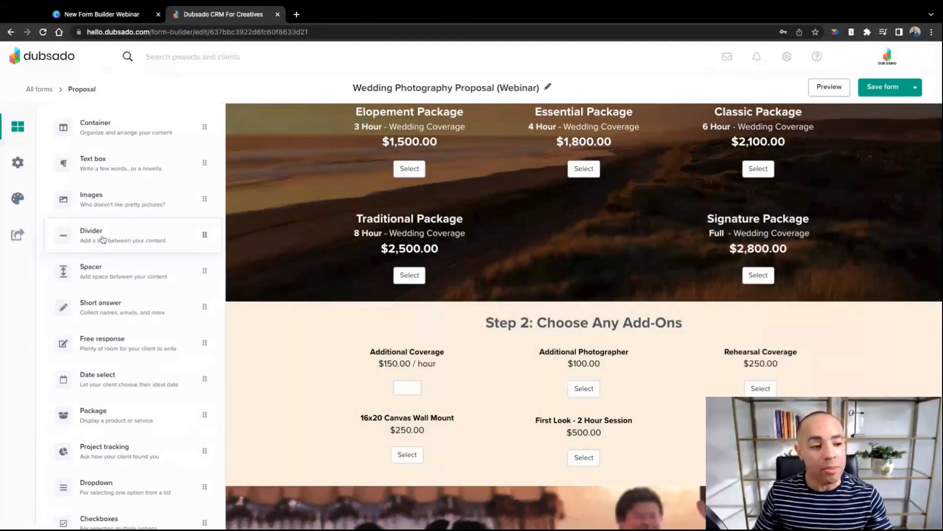
{"action": "left_click_drag", "start_coordinate": [103, 239], "coordinate": [484, 295]}
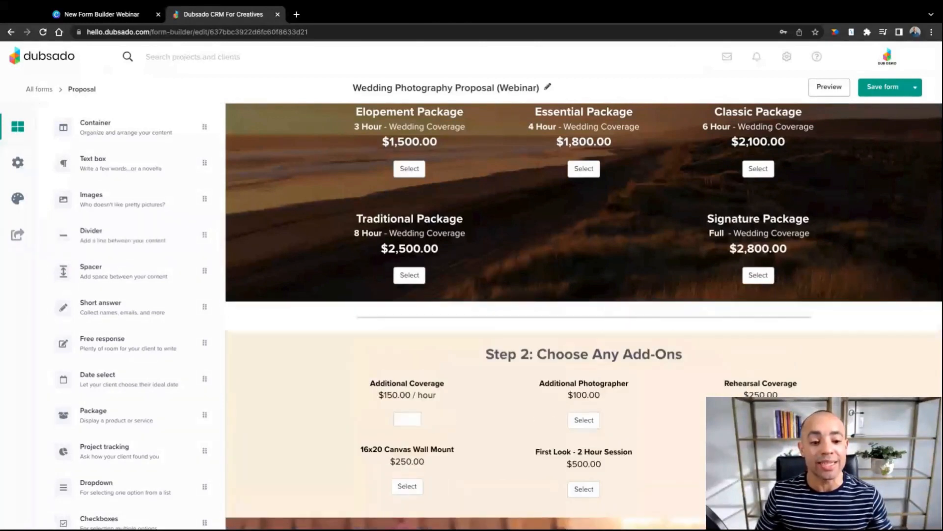
Change the divider's line style to Dotted and its line color to black, #000000
{"action": "left_click", "coordinate": [495, 315]}
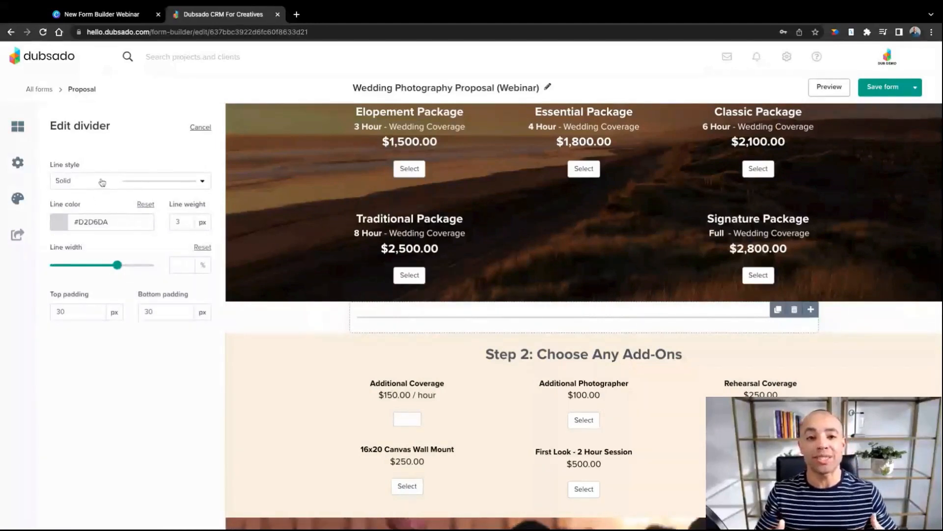
{"action": "left_click", "coordinate": [131, 183]}
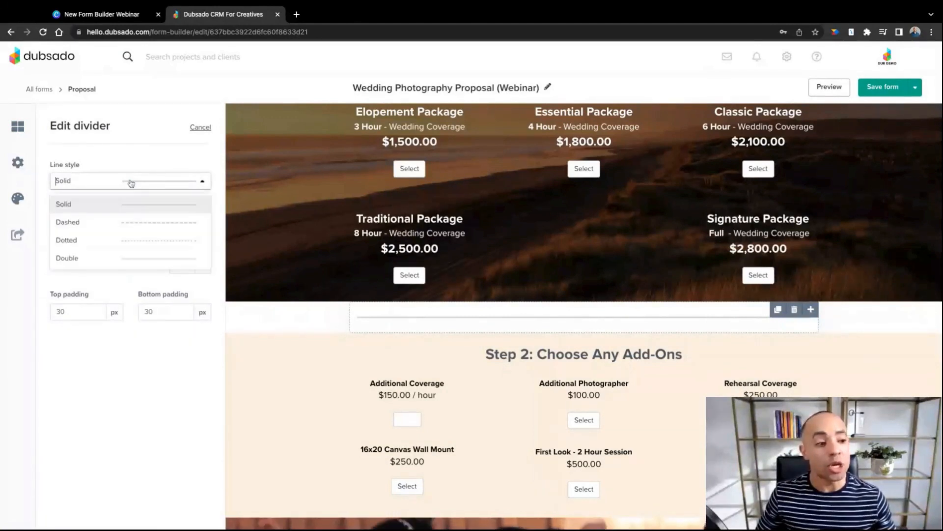
{"action": "left_click", "coordinate": [146, 242]}
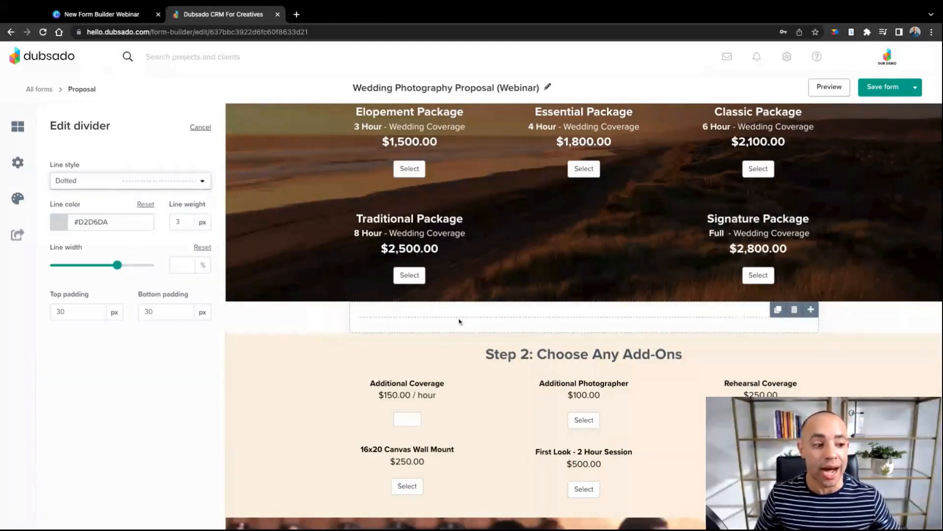
{"action": "left_click", "coordinate": [58, 225]}
{"action": "left_click_drag", "start_coordinate": [64, 331], "coordinate": [49, 344]}
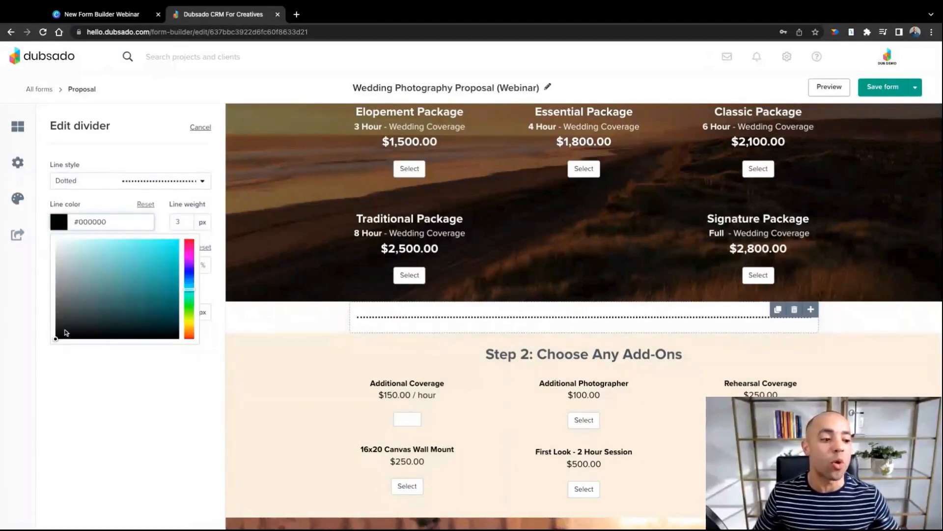
{"action": "left_click", "coordinate": [49, 346]}
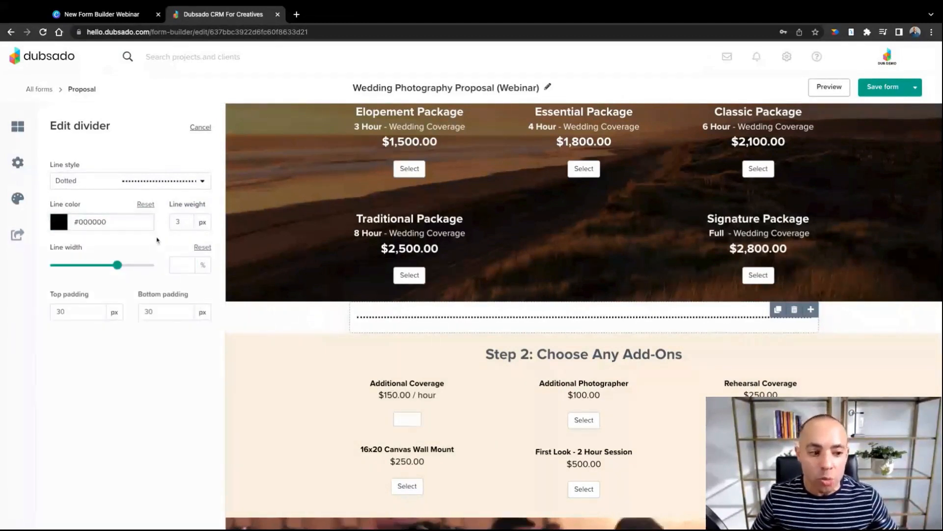
Set the dotted divider's line weight to 10 px and its line width to 100%
{"action": "left_click", "coordinate": [187, 220]}
{"action": "left_click", "coordinate": [187, 219]}
{"action": "left_click", "coordinate": [188, 220]}
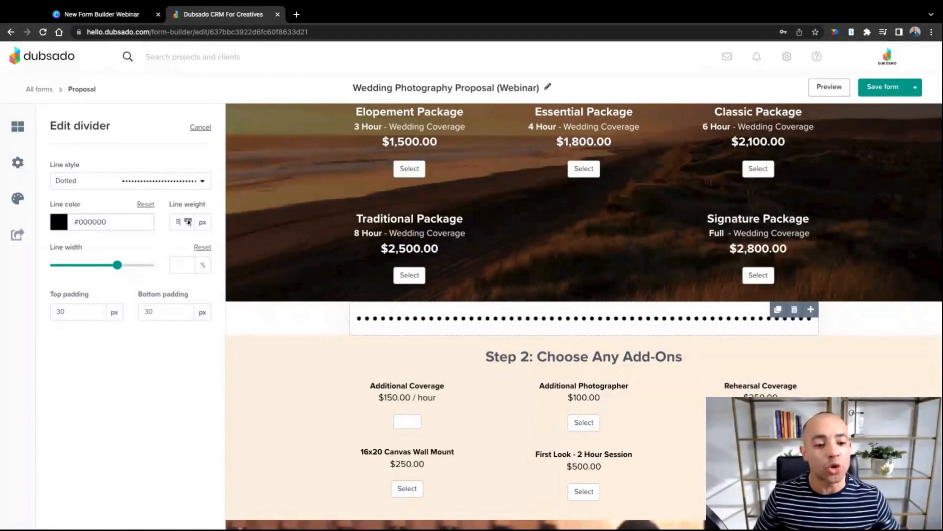
{"action": "left_click", "coordinate": [187, 220]}
{"action": "left_click", "coordinate": [188, 219]}
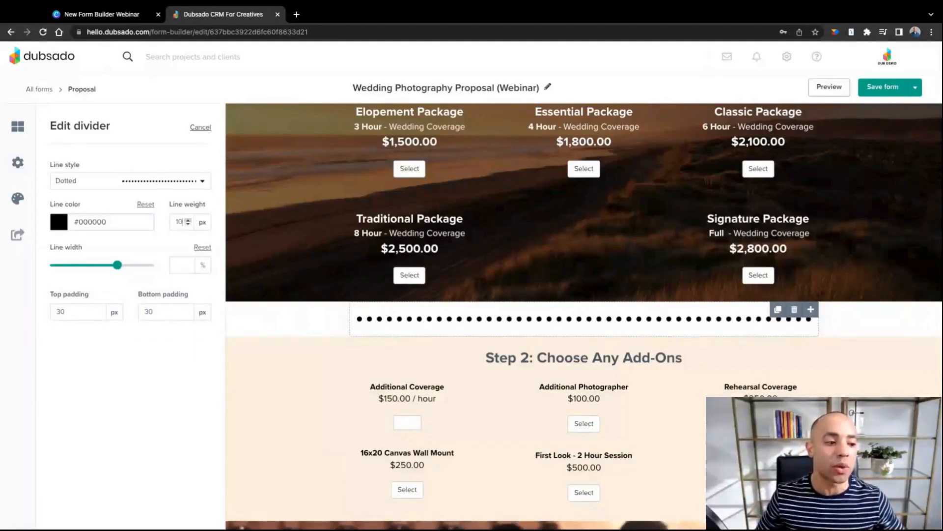
{"action": "left_click_drag", "start_coordinate": [118, 266], "coordinate": [150, 266]}
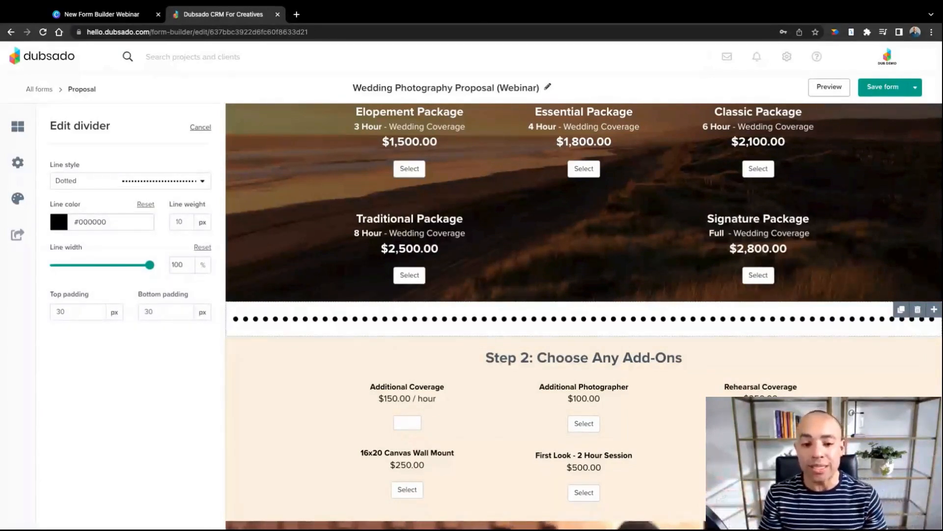
Delete the dotted divider between the packages and Step 2 add-ons containers
{"action": "scroll", "coordinate": [448, 248], "scroll_direction": "up", "scroll_amount": 2}
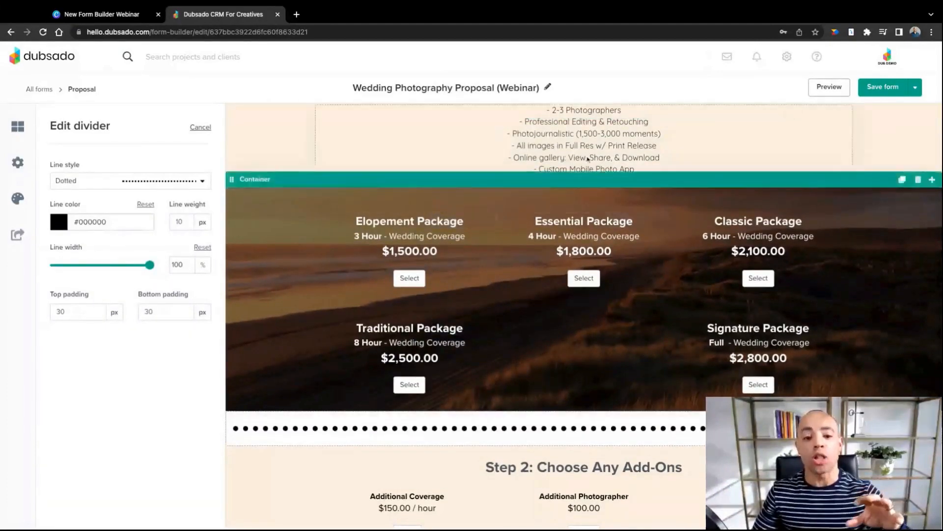
{"action": "scroll", "coordinate": [500, 264], "scroll_direction": "down", "scroll_amount": 3}
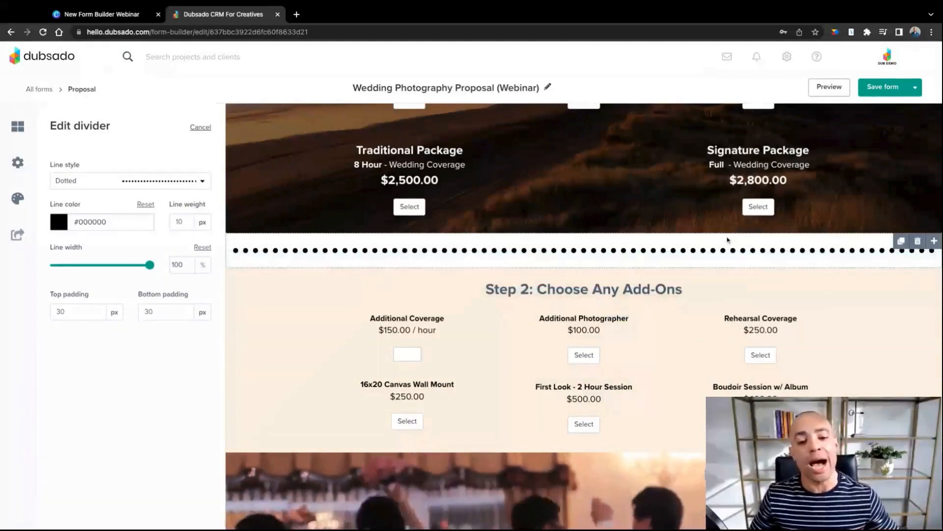
{"action": "left_click", "coordinate": [917, 241]}
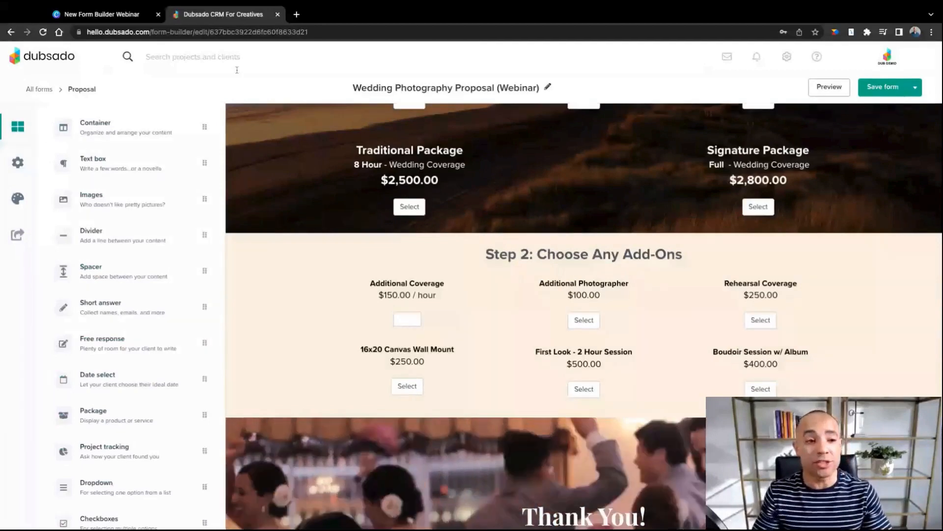
Switch to the Canva webinar presentation and advance to the HTML Blocks slide
{"action": "left_click", "coordinate": [132, 14]}
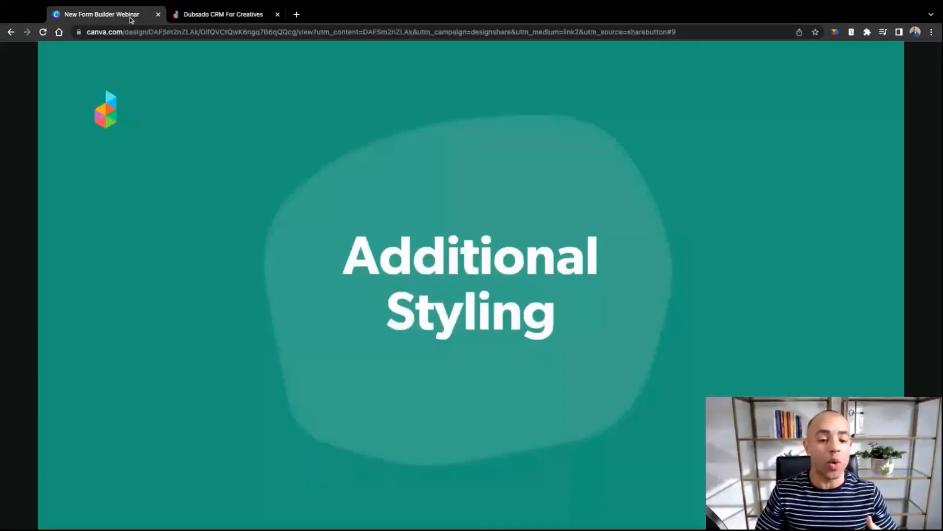
{"action": "key", "text": "Right"}
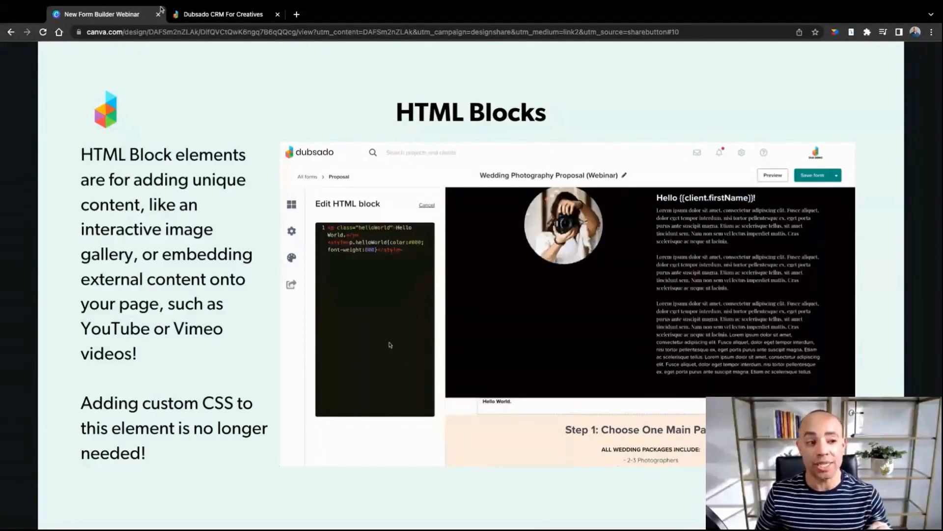
Find the HTML block in Dubsado's form element list, and show the HTML Blocks slide in Canva again
{"action": "left_click", "coordinate": [213, 15]}
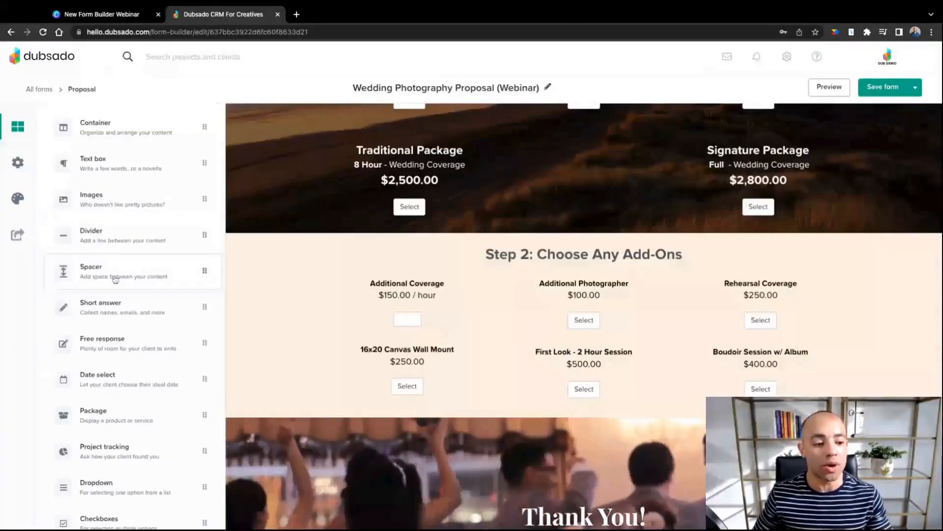
{"action": "scroll", "coordinate": [115, 279], "scroll_direction": "down", "scroll_amount": 1}
{"action": "scroll", "coordinate": [115, 280], "scroll_direction": "down", "scroll_amount": 2}
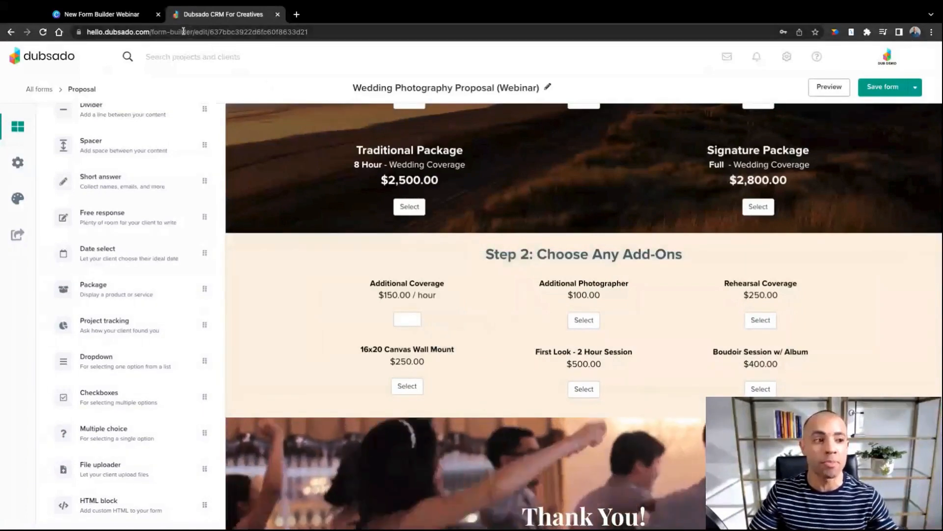
{"action": "left_click", "coordinate": [102, 14]}
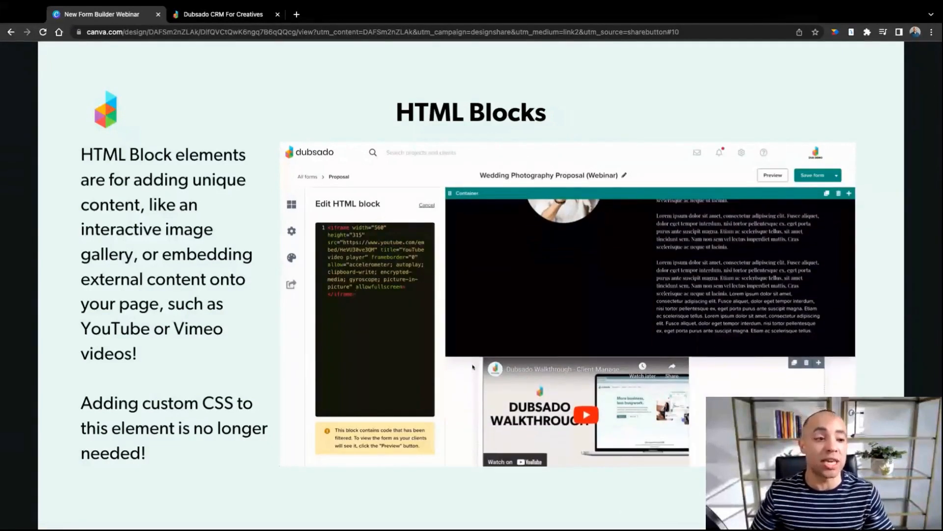
Switch to Dubsado, add an HTML block between the Step 2 add-ons and Thank You containers, and delete it
{"action": "left_click", "coordinate": [211, 15]}
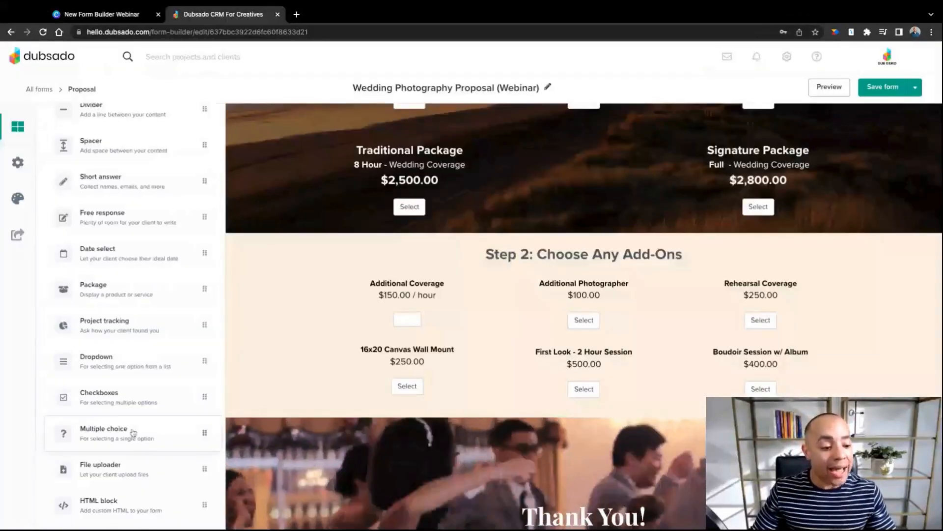
{"action": "scroll", "coordinate": [114, 504], "scroll_direction": "down", "scroll_amount": 1}
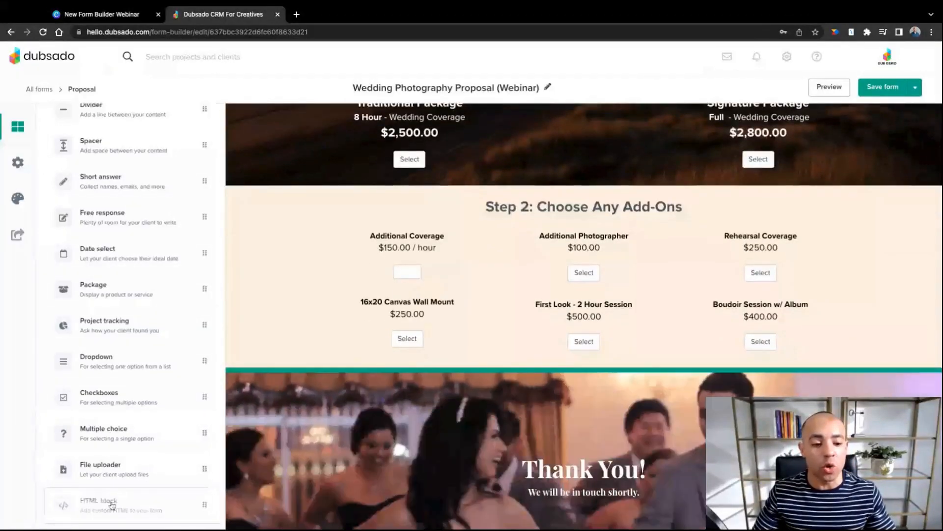
{"action": "left_click", "coordinate": [430, 378]}
{"action": "left_click", "coordinate": [427, 383]}
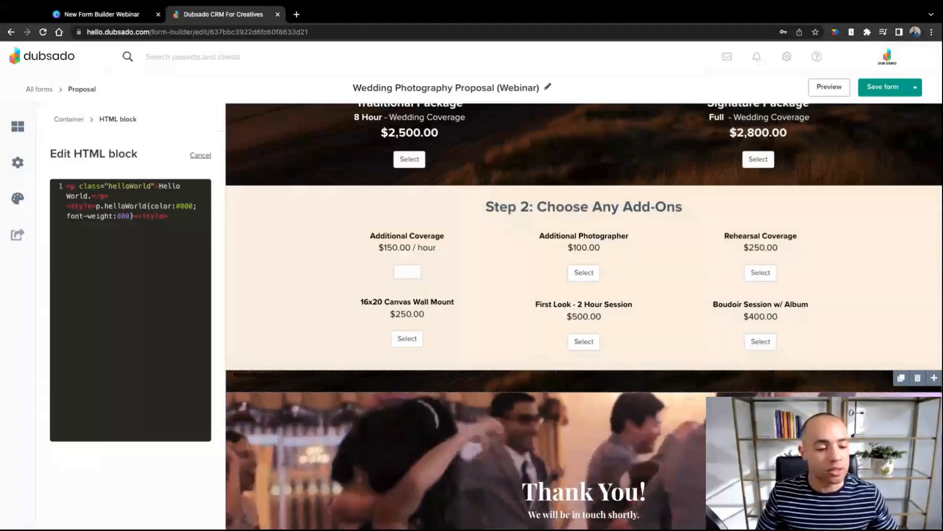
{"action": "left_click", "coordinate": [919, 378]}
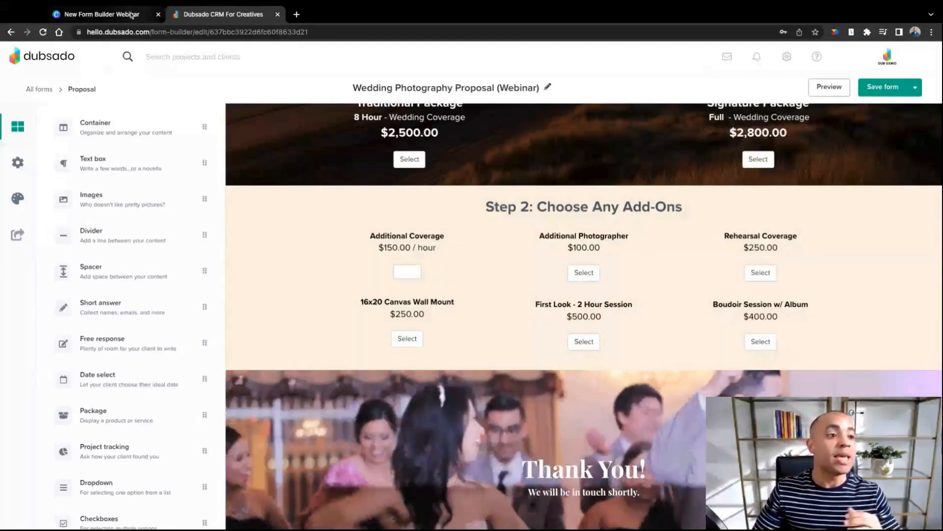
Advance the Canva presentation to the Custom CSS slide, and open the custom CSS editor in Dubsado's form styling
{"action": "left_click", "coordinate": [132, 14]}
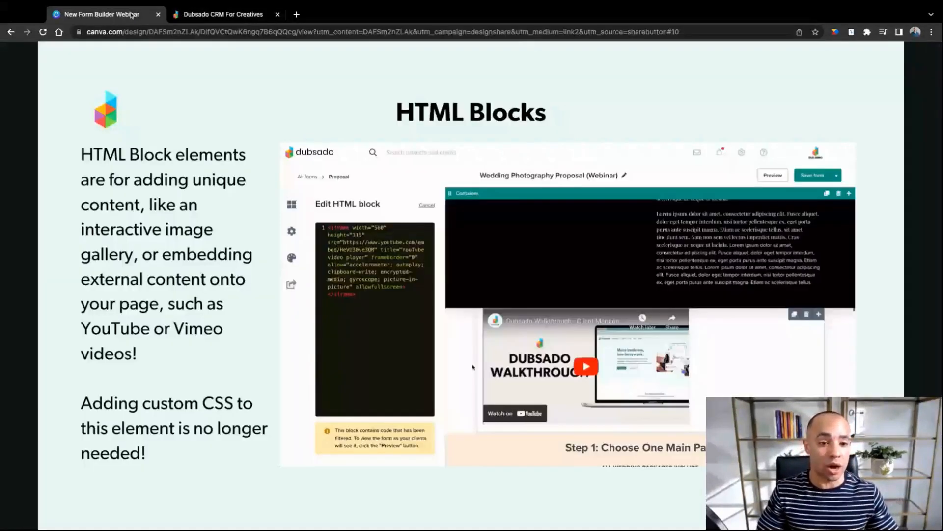
{"action": "key", "text": "Right"}
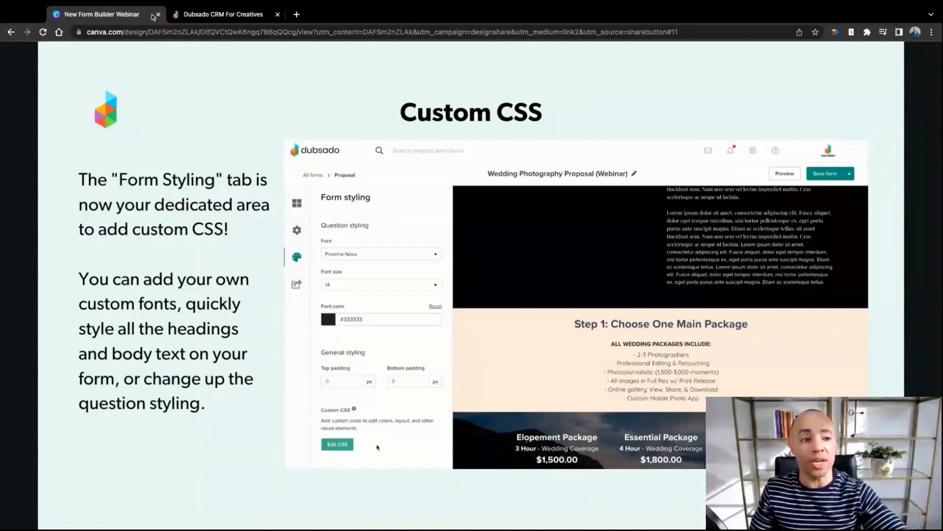
{"action": "left_click", "coordinate": [211, 14]}
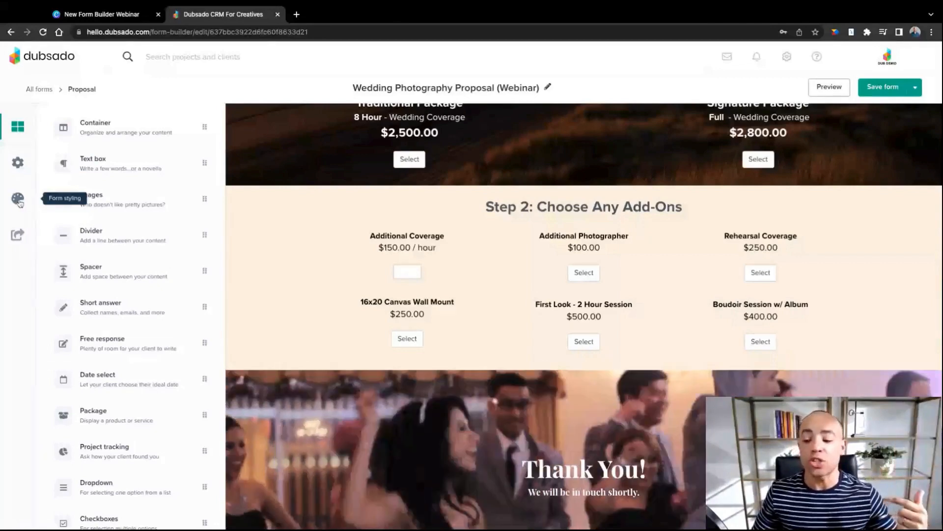
{"action": "left_click", "coordinate": [18, 200]}
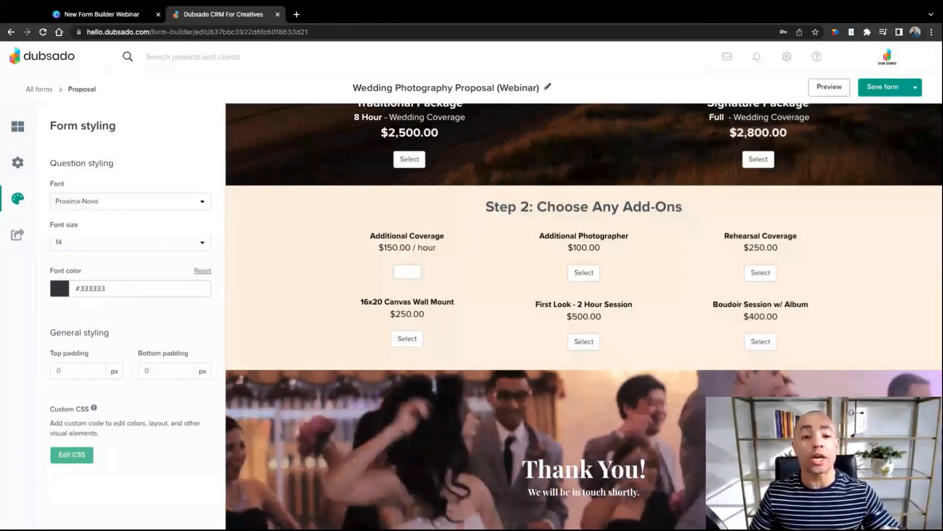
{"action": "left_click", "coordinate": [71, 454]}
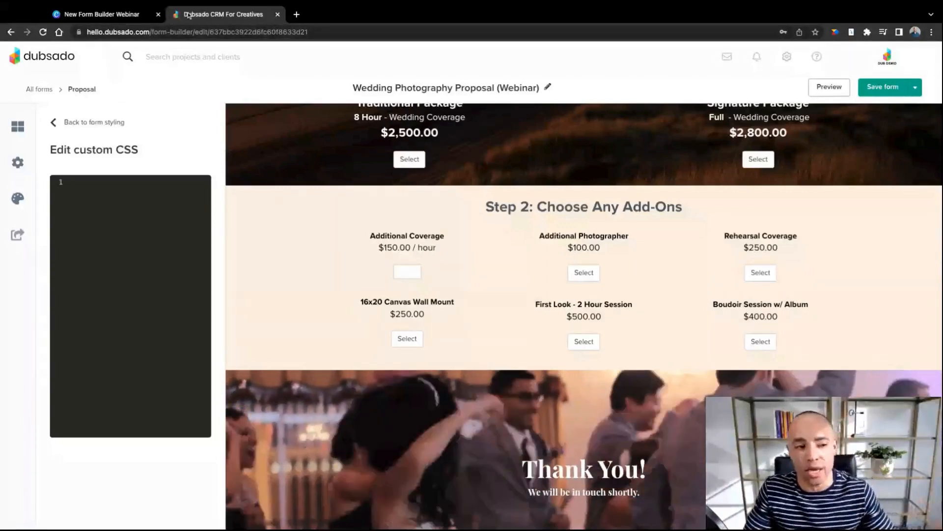
Switch to the Canva webinar presentation and advance to the Functionality slide
{"action": "left_click", "coordinate": [131, 16]}
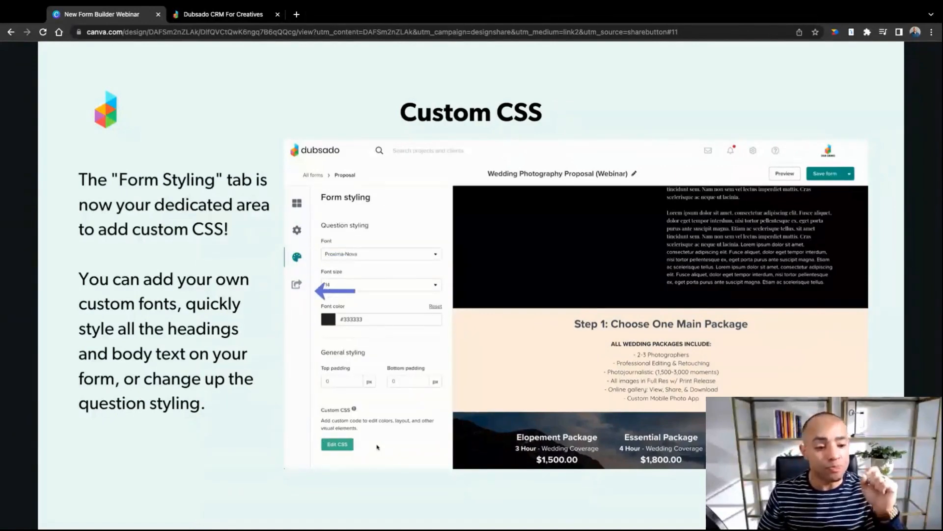
{"action": "key", "text": "Right"}
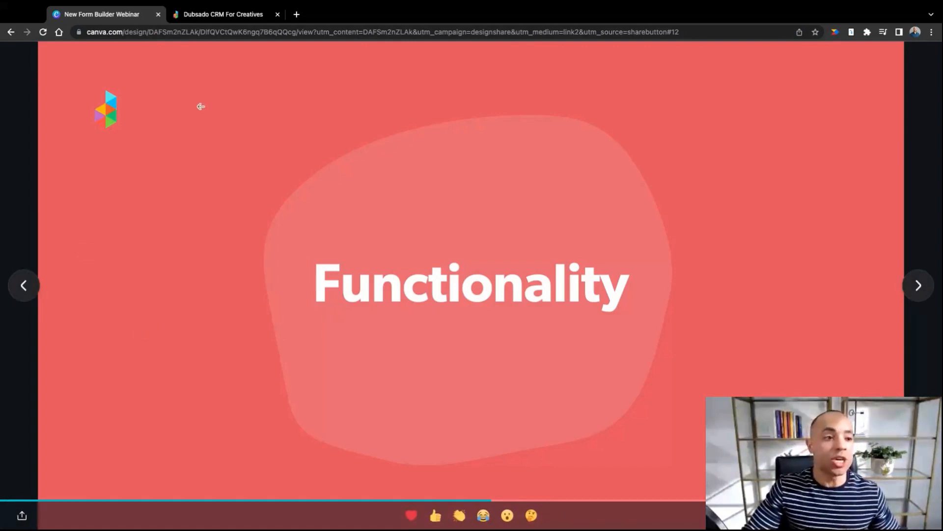
Switch to Dubsado and examine the Additional Coverage add-on's package settings and list of selectable packages
{"action": "left_click", "coordinate": [228, 16]}
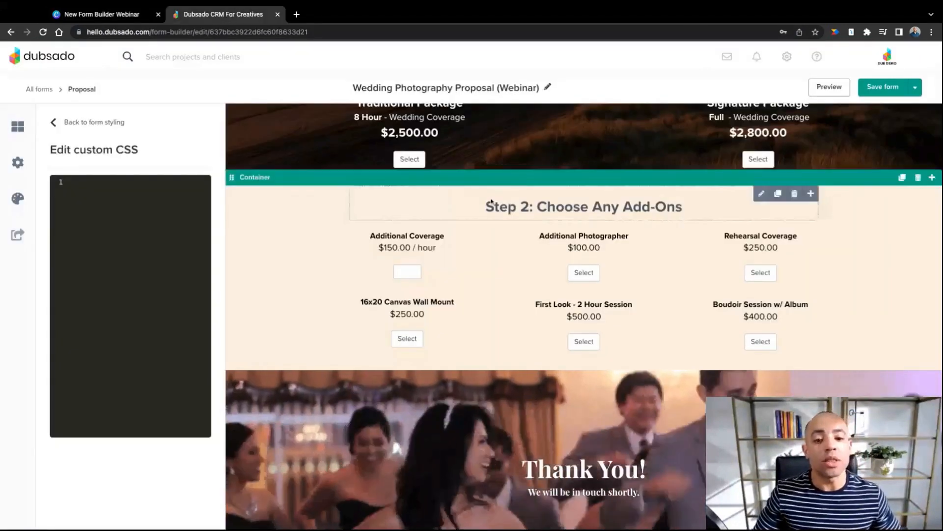
{"action": "left_click", "coordinate": [412, 234]}
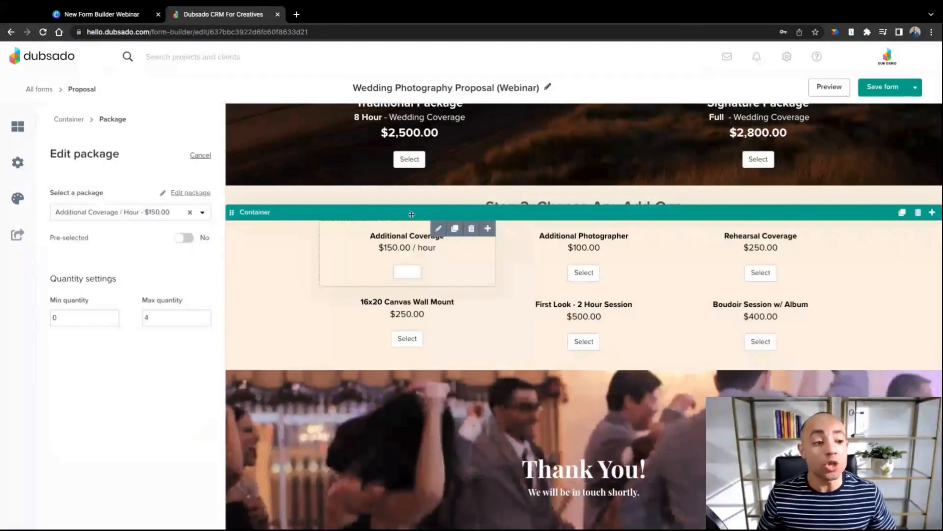
{"action": "left_click", "coordinate": [69, 119]}
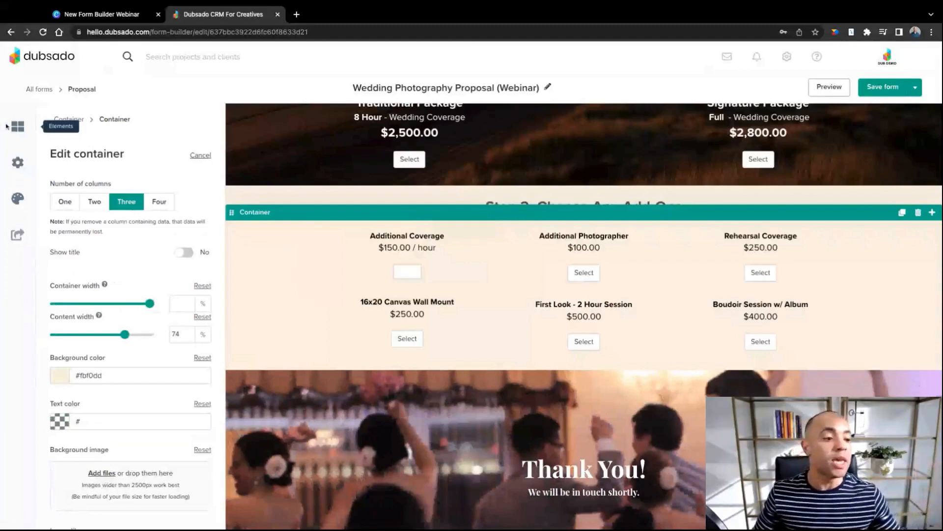
{"action": "left_click", "coordinate": [7, 127]}
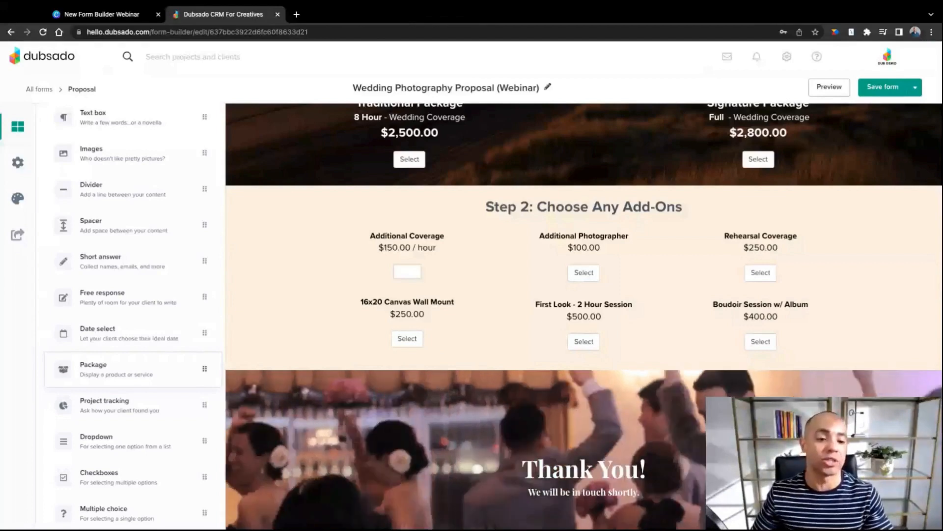
{"action": "left_click", "coordinate": [402, 227]}
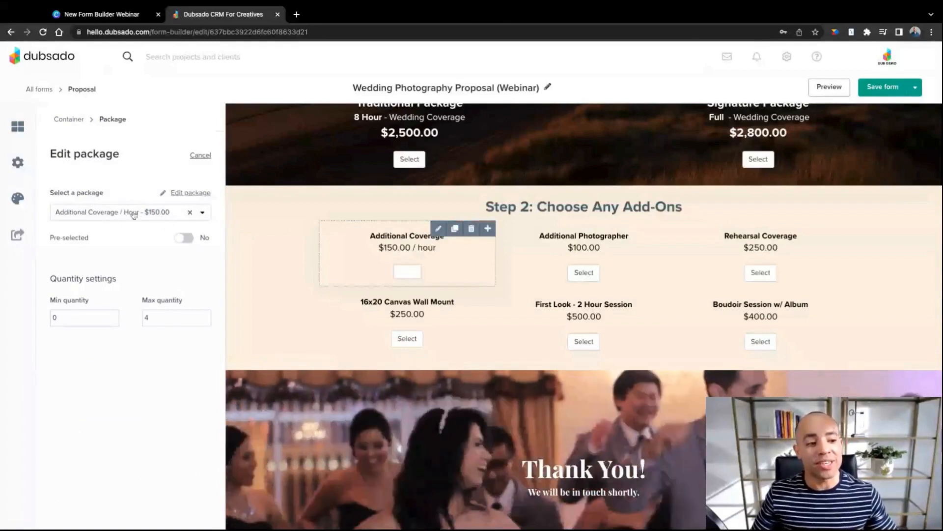
{"action": "left_click", "coordinate": [132, 214]}
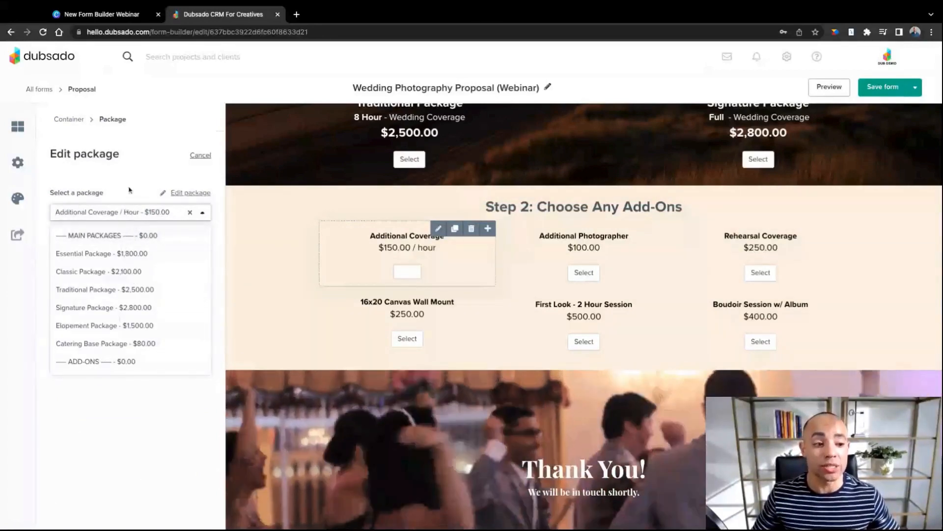
{"action": "left_click", "coordinate": [131, 189]}
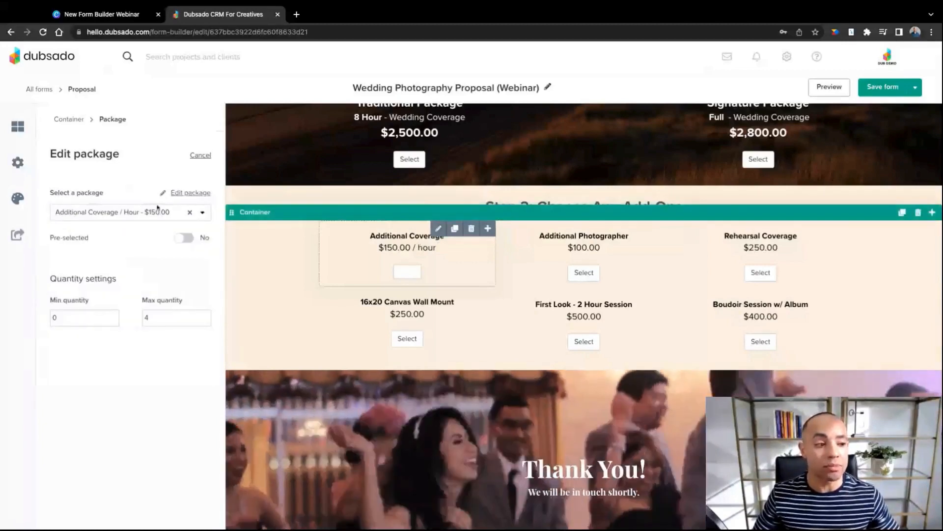
Add a package element below the 16x20 Canvas Wall Mount add-on to view its package choices, and delete it
{"action": "left_click", "coordinate": [21, 131]}
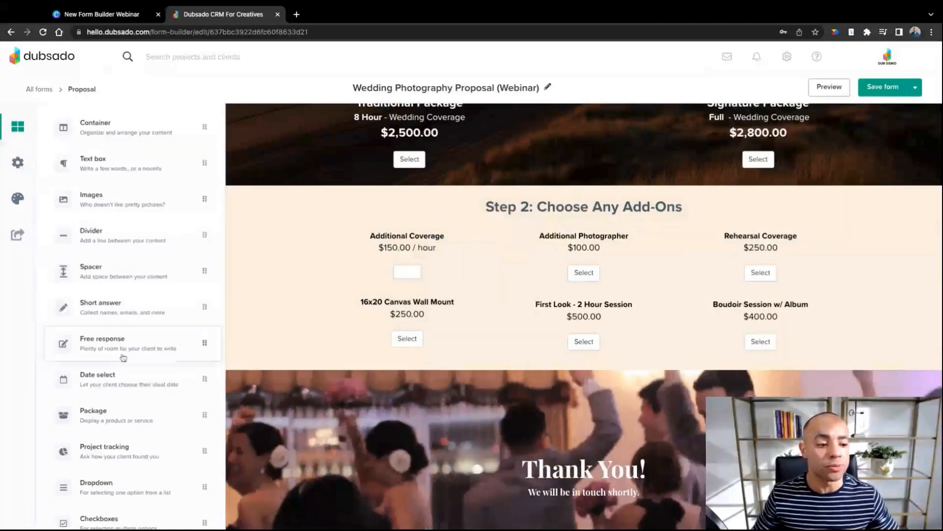
{"action": "scroll", "coordinate": [118, 394], "scroll_direction": "down", "scroll_amount": 1}
{"action": "scroll", "coordinate": [118, 400], "scroll_direction": "down", "scroll_amount": 1}
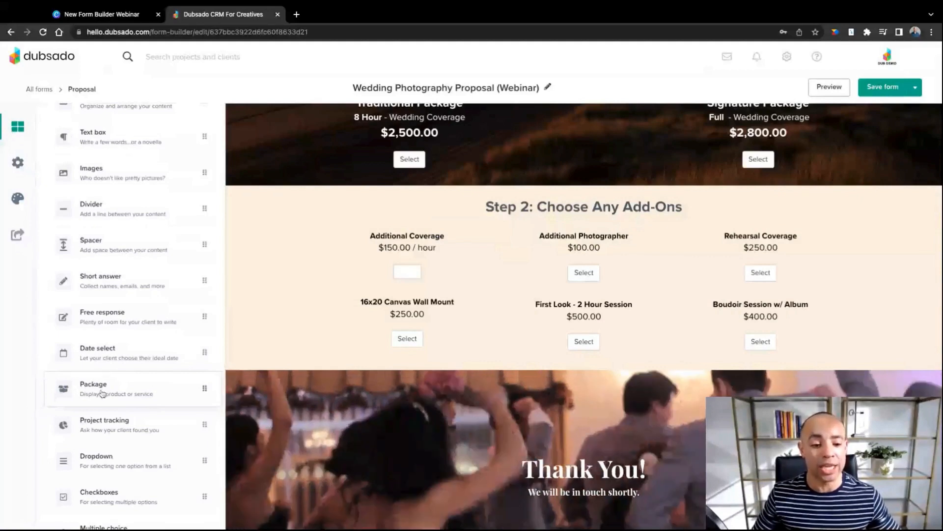
{"action": "left_click_drag", "start_coordinate": [102, 393], "coordinate": [388, 371]}
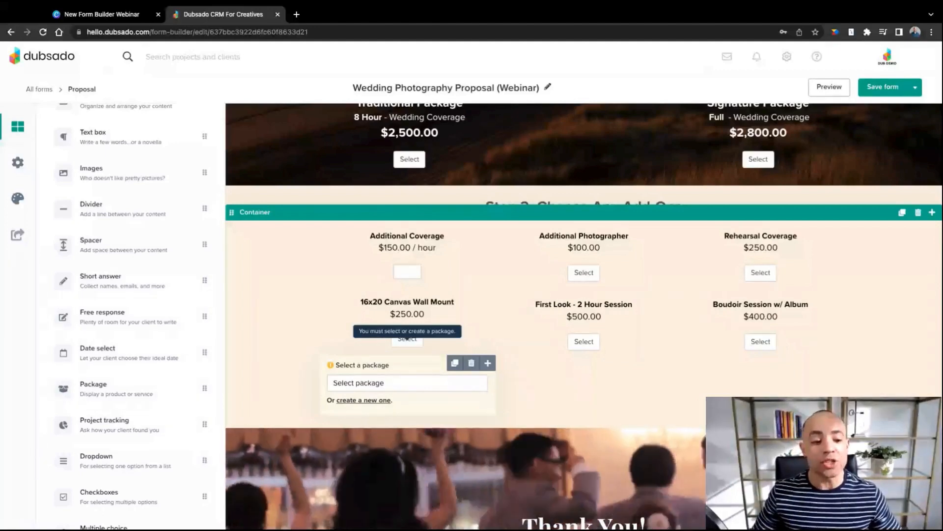
{"action": "left_click", "coordinate": [398, 387]}
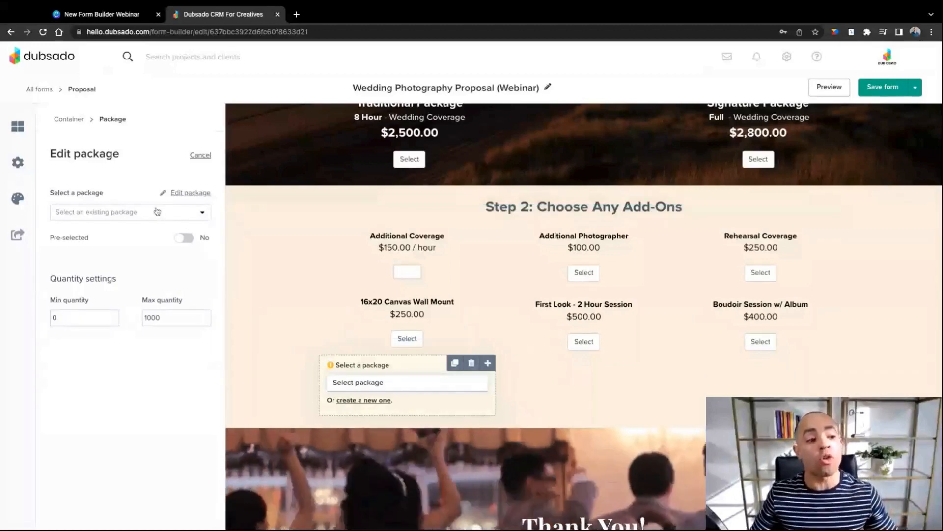
{"action": "left_click", "coordinate": [156, 213]}
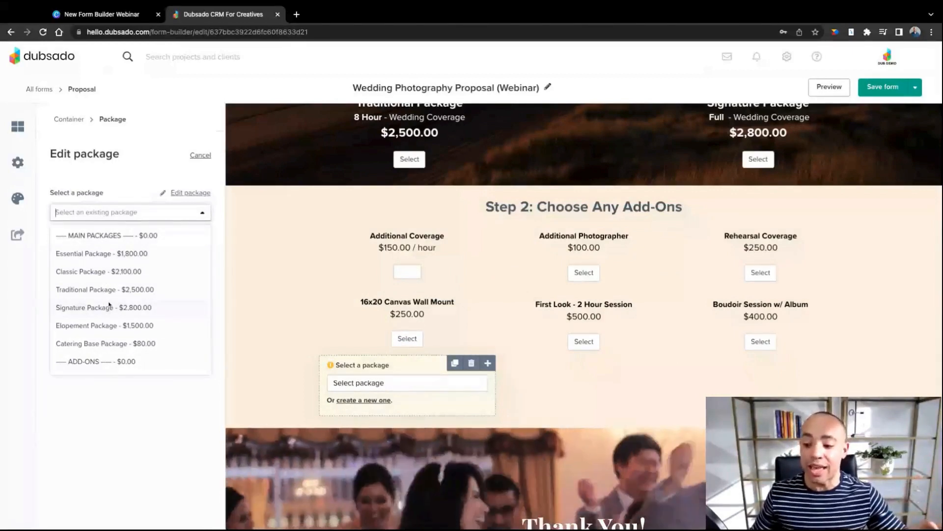
{"action": "left_click", "coordinate": [472, 363]}
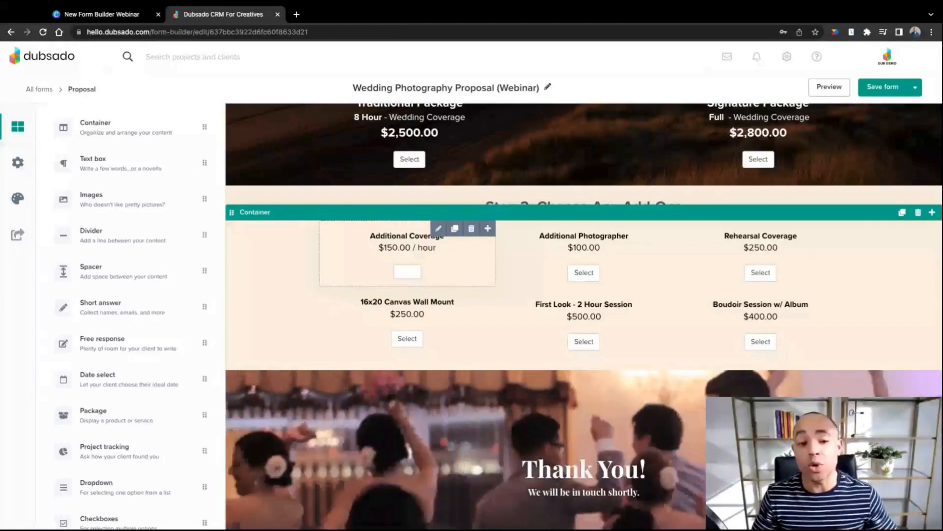
Show the Including a Contract & Invoice slide in Canva, and open the proposal's form settings in Dubsado
{"action": "left_click", "coordinate": [132, 16]}
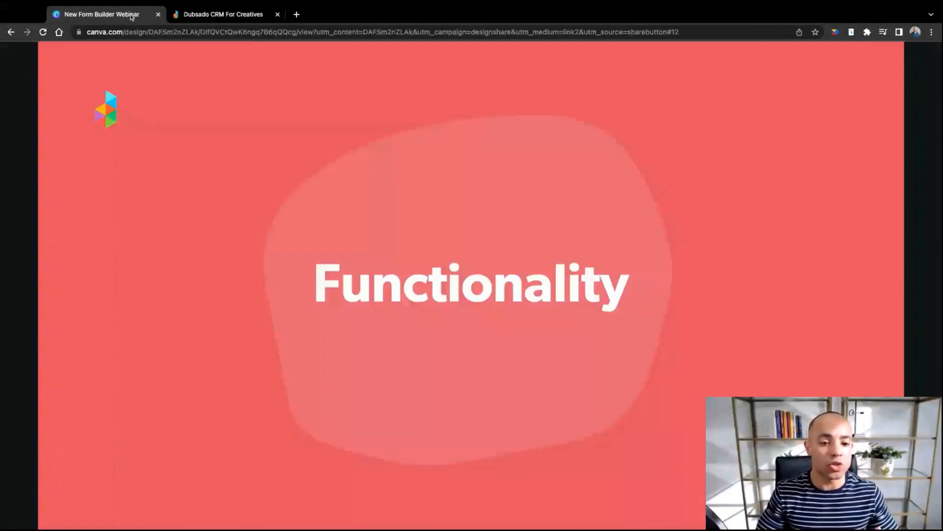
{"action": "key", "text": "Right"}
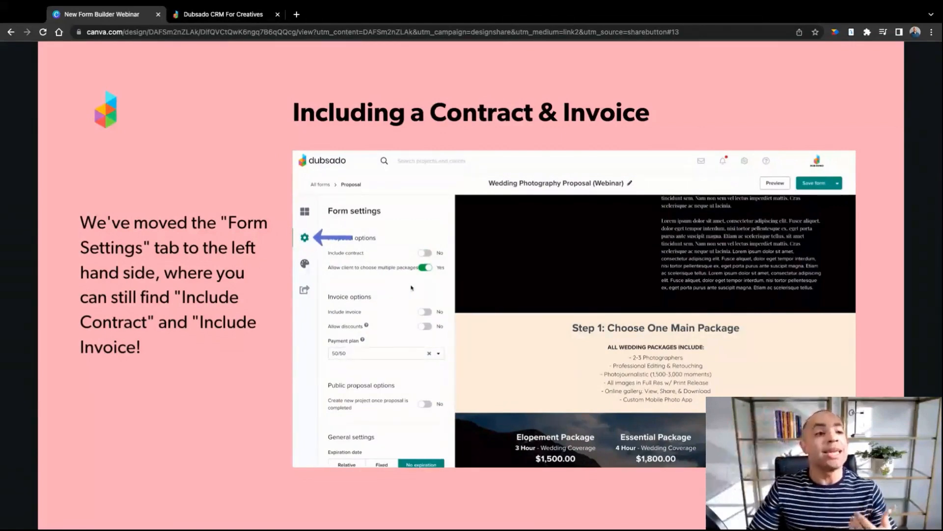
{"action": "left_click", "coordinate": [206, 14]}
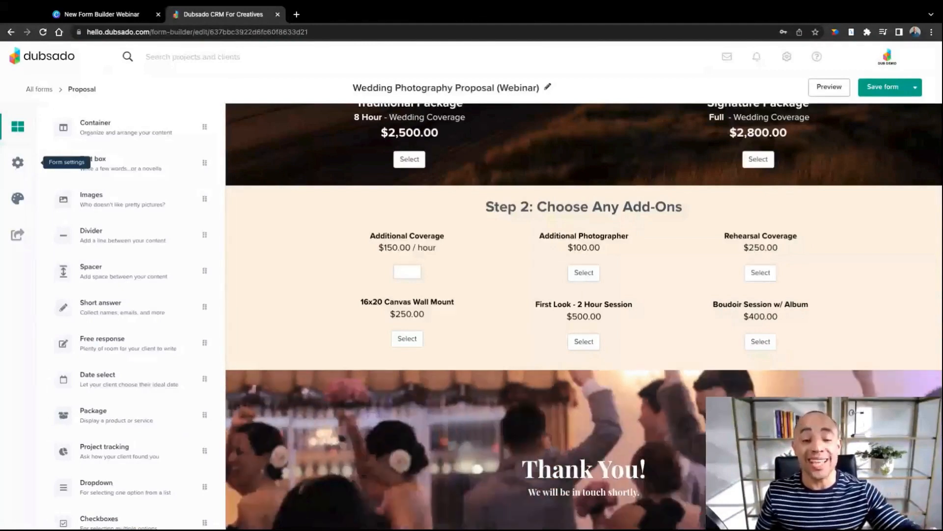
{"action": "left_click", "coordinate": [18, 162]}
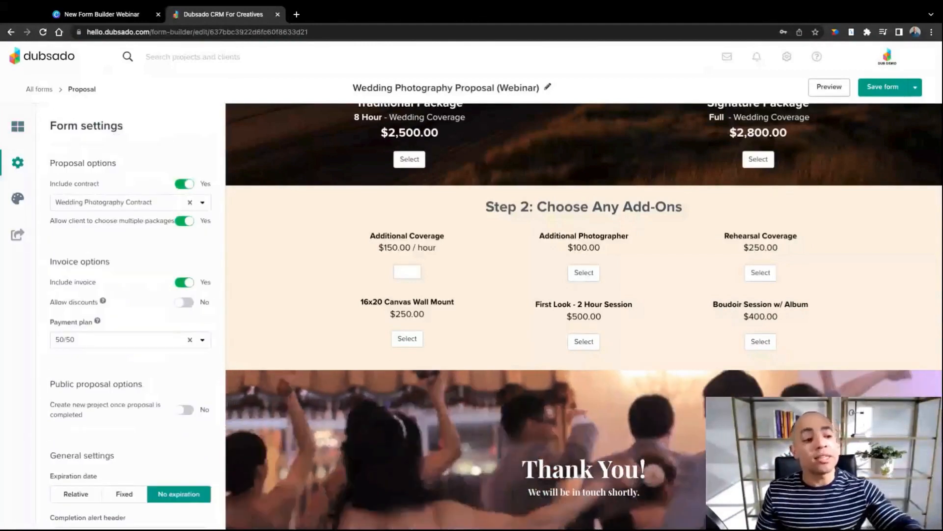
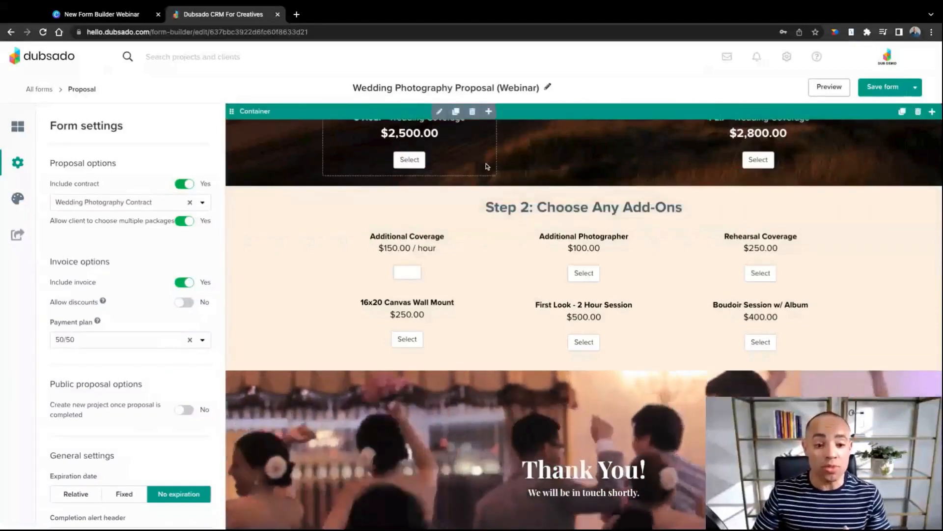
Preview the wedding proposal as the client sees it, and return to editing the form
{"action": "scroll", "coordinate": [494, 169], "scroll_direction": "up", "scroll_amount": 8}
{"action": "scroll", "coordinate": [494, 167], "scroll_direction": "up", "scroll_amount": 3}
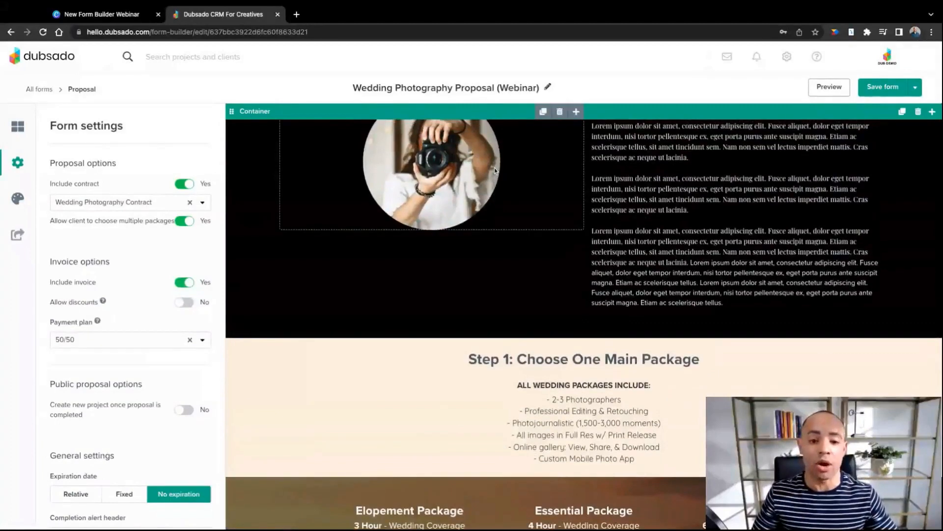
{"action": "scroll", "coordinate": [494, 167], "scroll_direction": "up", "scroll_amount": 3}
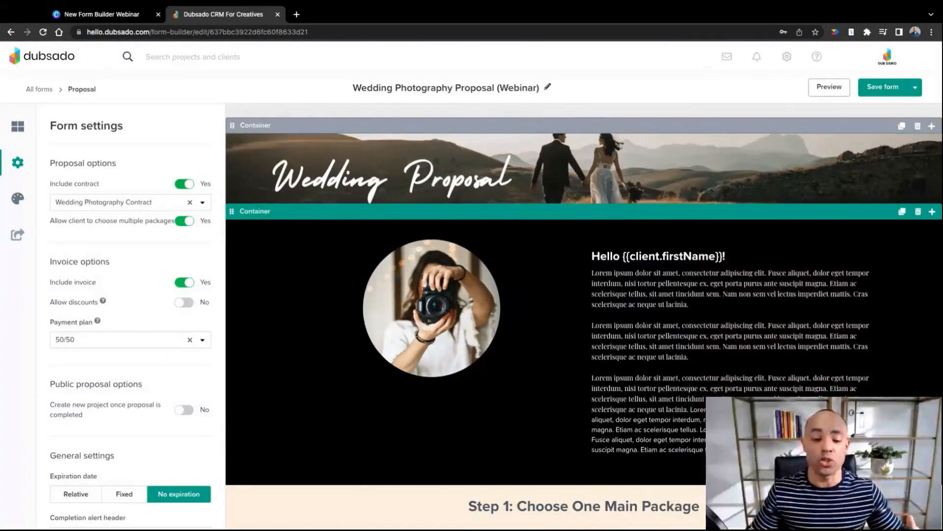
{"action": "left_click", "coordinate": [829, 87]}
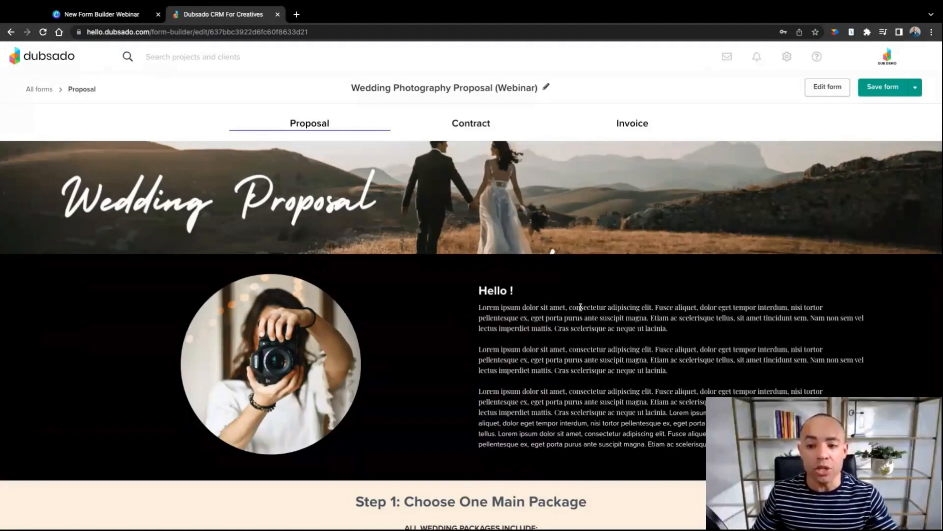
{"action": "left_click", "coordinate": [829, 89]}
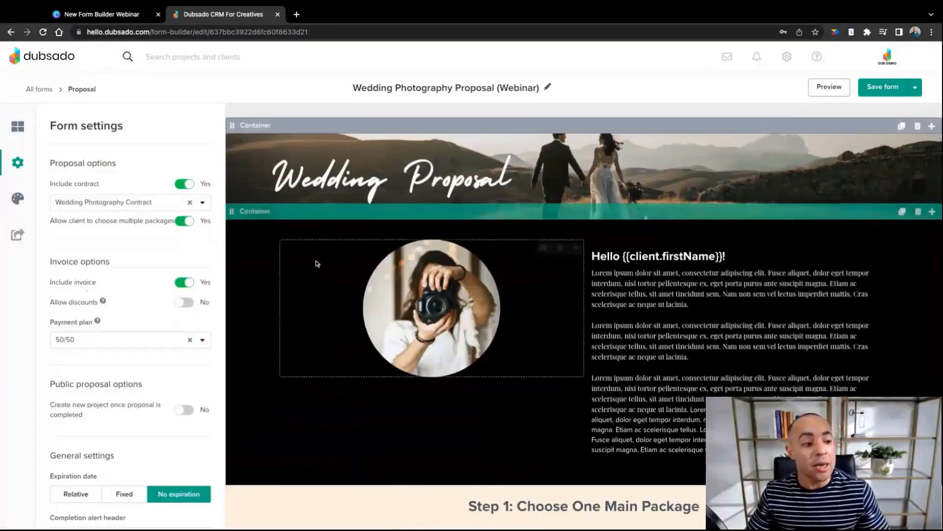
Reduce the content width of the black two-column introduction container below the banner to 65%
{"action": "left_click", "coordinate": [372, 212]}
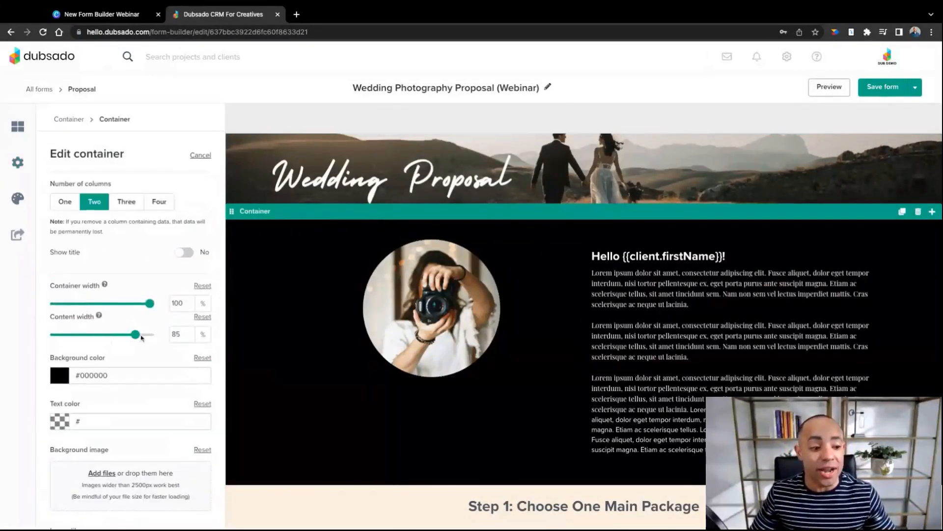
{"action": "left_click_drag", "start_coordinate": [142, 337], "coordinate": [118, 337]}
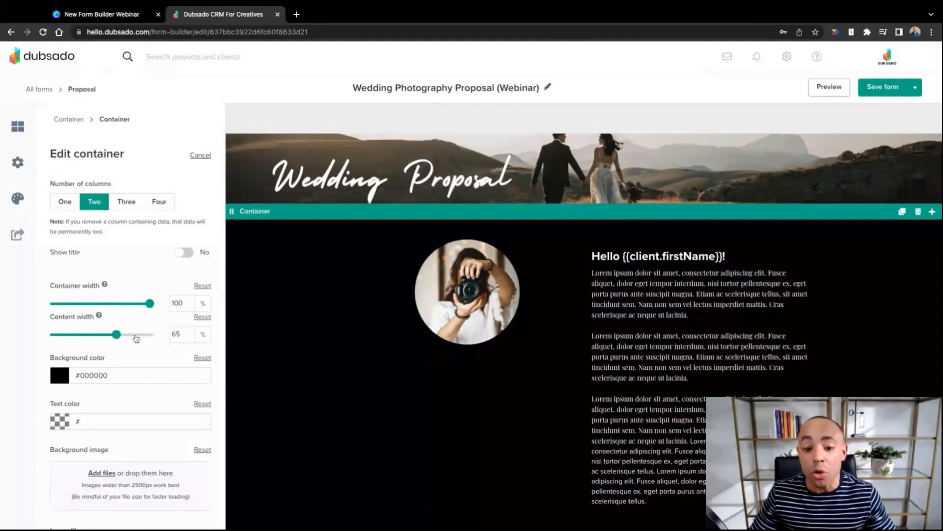
Save the form, preview the proposal with the narrowed introduction content, and return to editing it
{"action": "left_click", "coordinate": [867, 87]}
{"action": "left_click", "coordinate": [830, 87]}
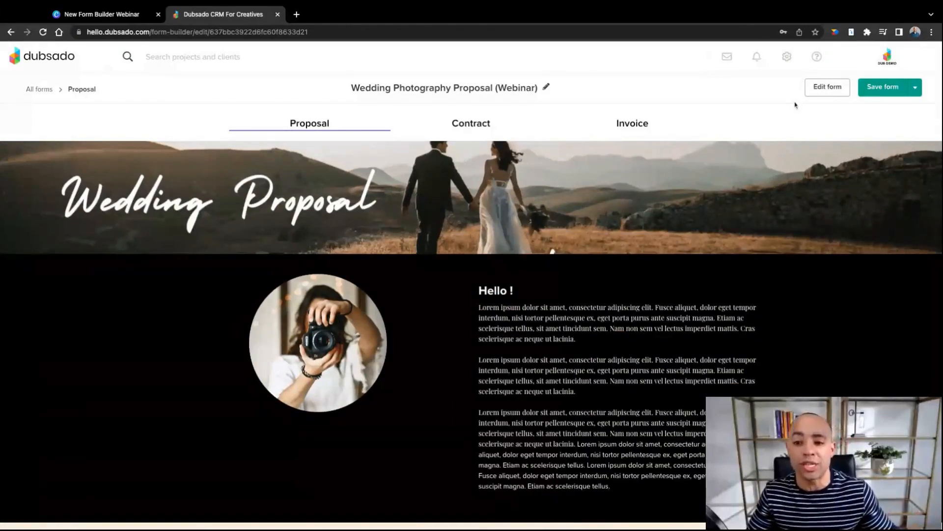
{"action": "left_click", "coordinate": [816, 91]}
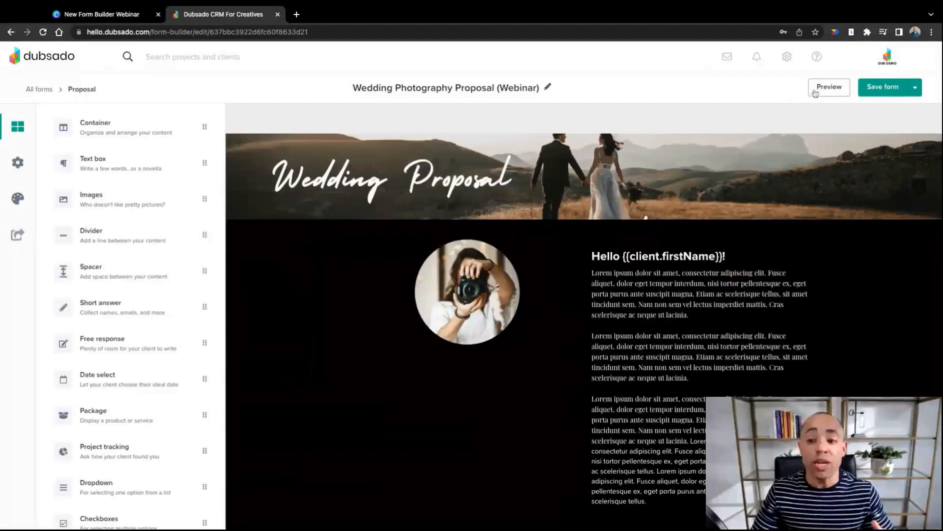
Set the content width of the black two-column introduction container below the banner to 83%
{"action": "left_click", "coordinate": [321, 214]}
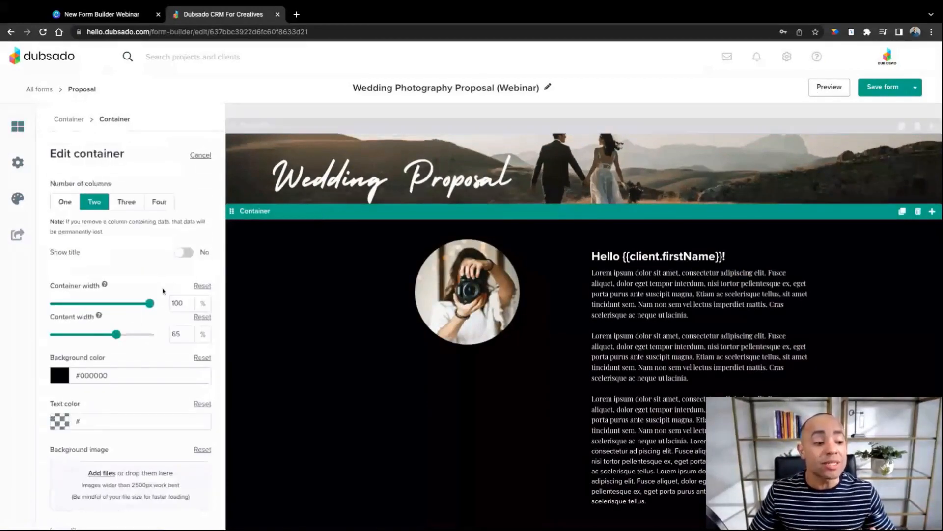
{"action": "left_click_drag", "start_coordinate": [116, 336], "coordinate": [126, 337]}
{"action": "key", "text": "Right"}
{"action": "key", "text": "Right"}
{"action": "key", "text": "Right"}
{"action": "key", "text": "Right"}
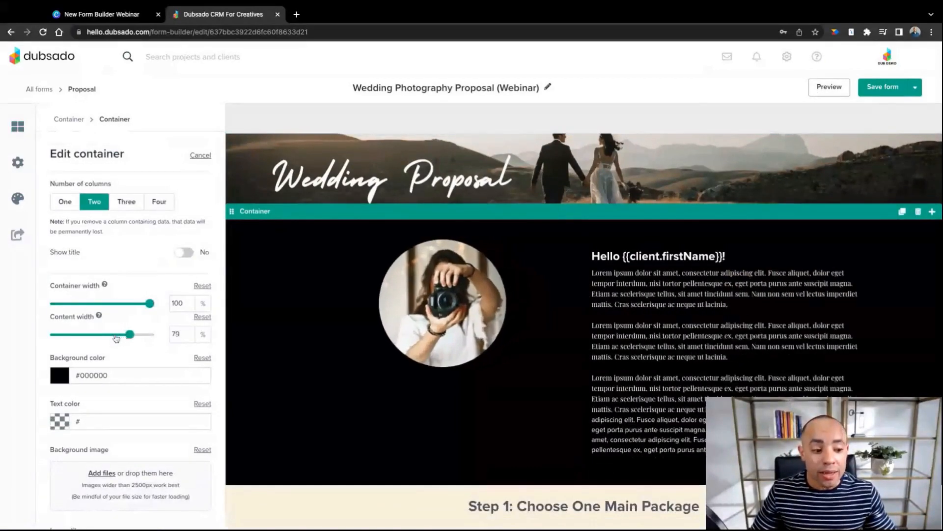
{"action": "key", "text": "Right"}
{"action": "key", "text": "Right"}
{"action": "key", "text": "Right"}
{"action": "key", "text": "Right"}
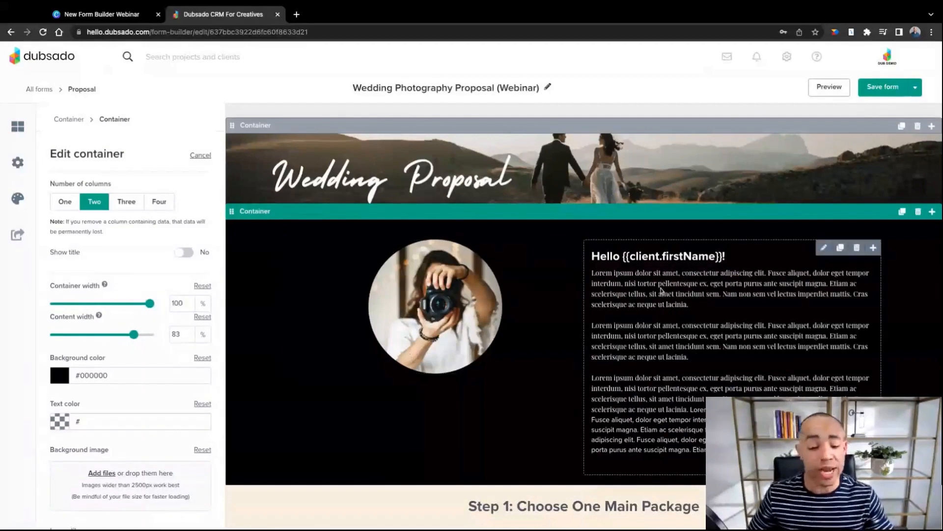
Save the form and preview the proposal with the widened introduction content
{"action": "left_click", "coordinate": [891, 88]}
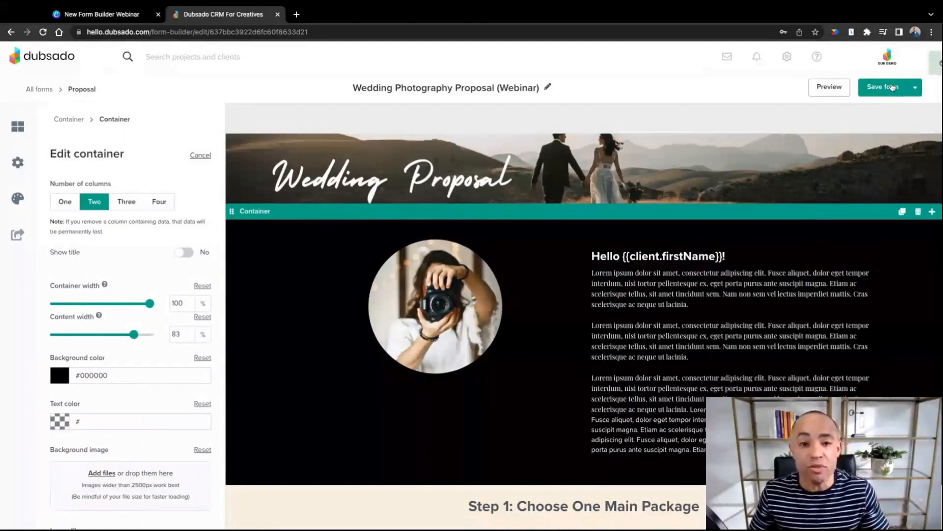
{"action": "left_click", "coordinate": [839, 90]}
{"action": "scroll", "coordinate": [638, 358], "scroll_direction": "down", "scroll_amount": 1}
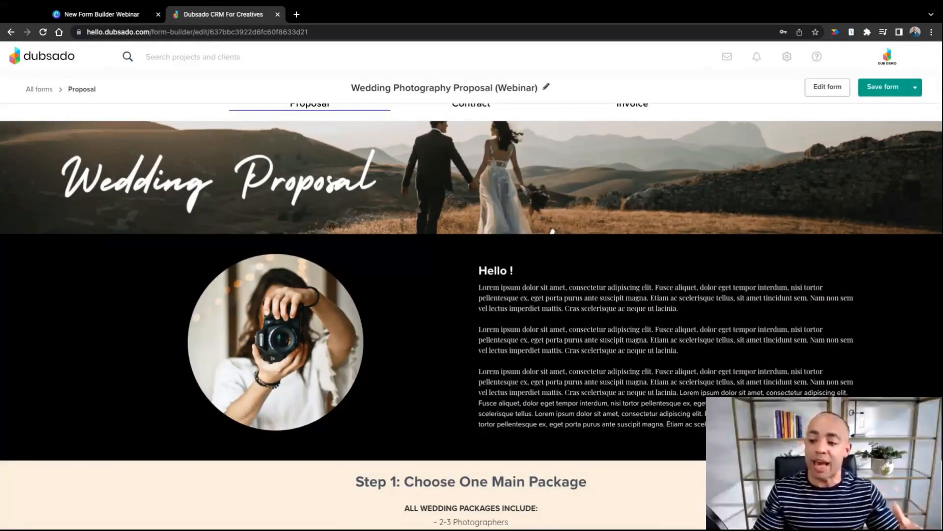
{"action": "scroll", "coordinate": [565, 249], "scroll_direction": "up", "scroll_amount": 1}
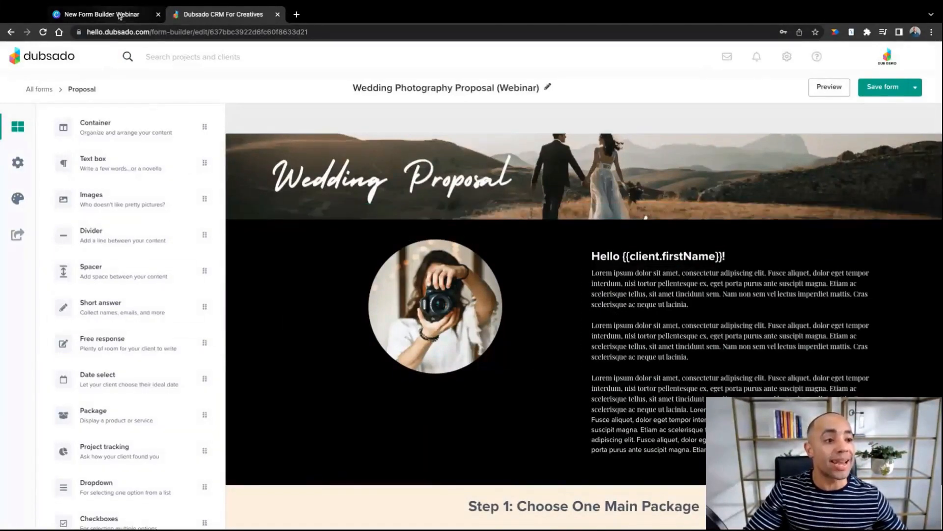
Show the Housekeeping slide in the Canva presentation, and return to the proposal form in Dubsado
{"action": "left_click", "coordinate": [103, 14]}
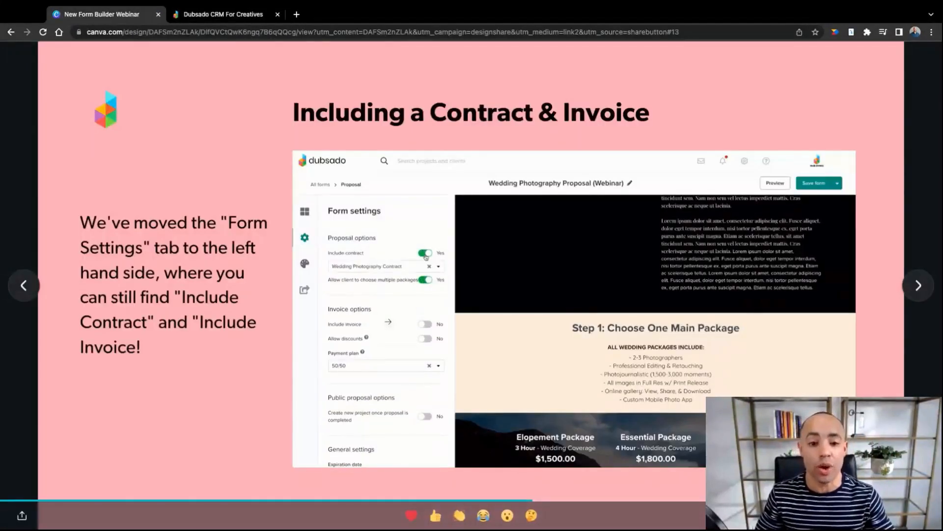
{"action": "key", "text": "Right"}
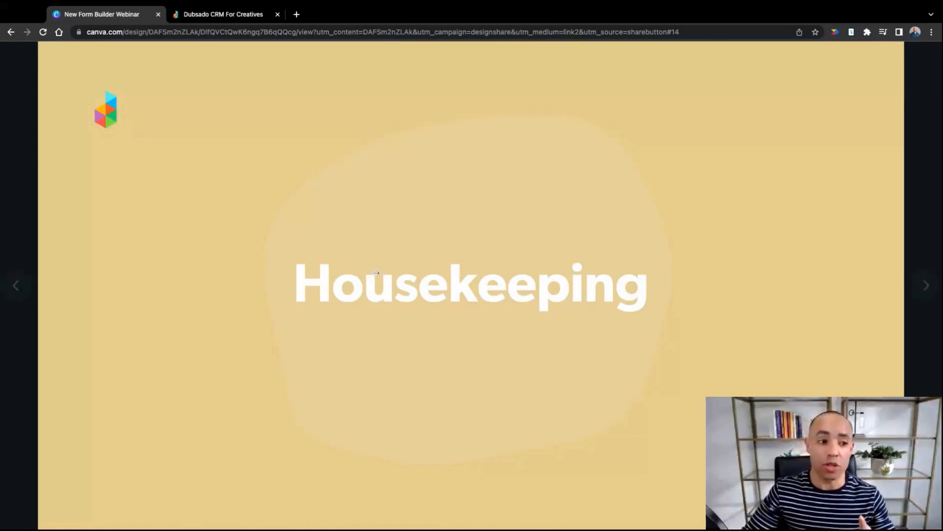
{"action": "left_click", "coordinate": [241, 15]}
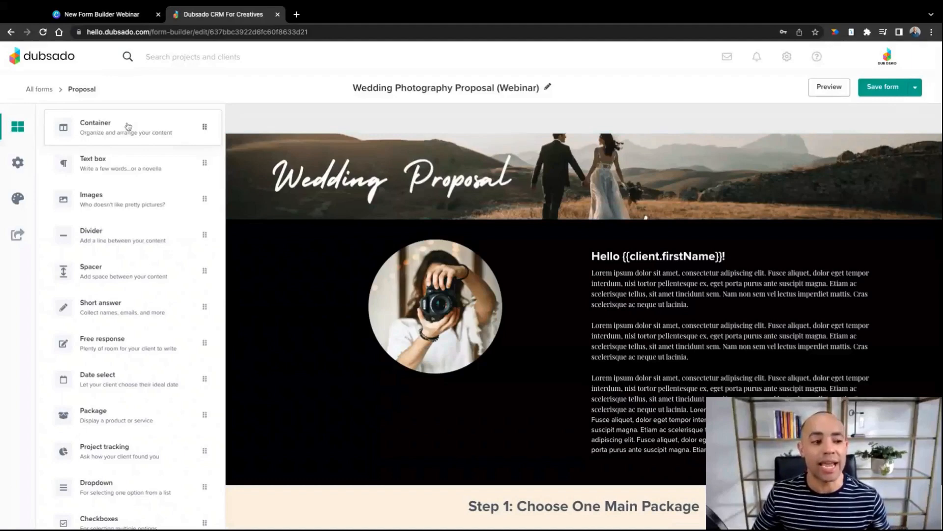
Add a container between the Wedding Proposal banner and the black introduction container, and set it to one column
{"action": "left_click_drag", "start_coordinate": [128, 127], "coordinate": [548, 230]}
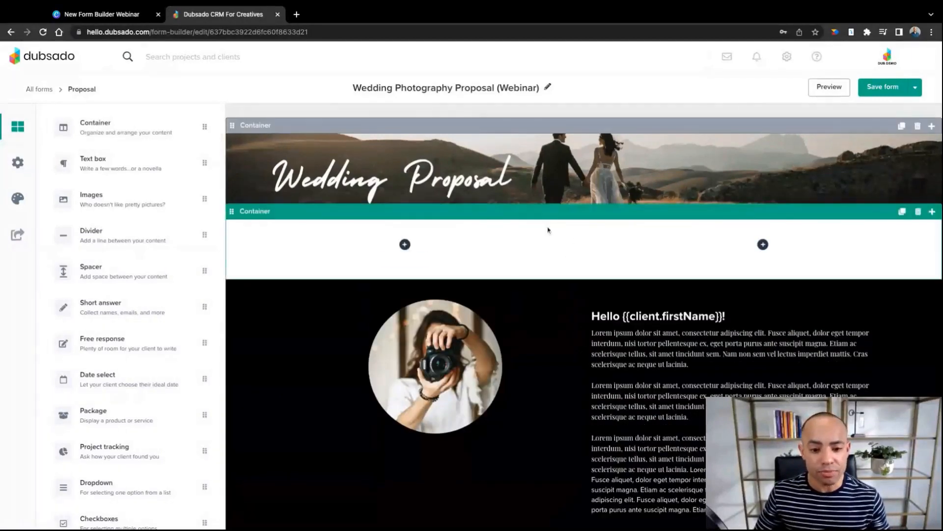
{"action": "left_click", "coordinate": [568, 215]}
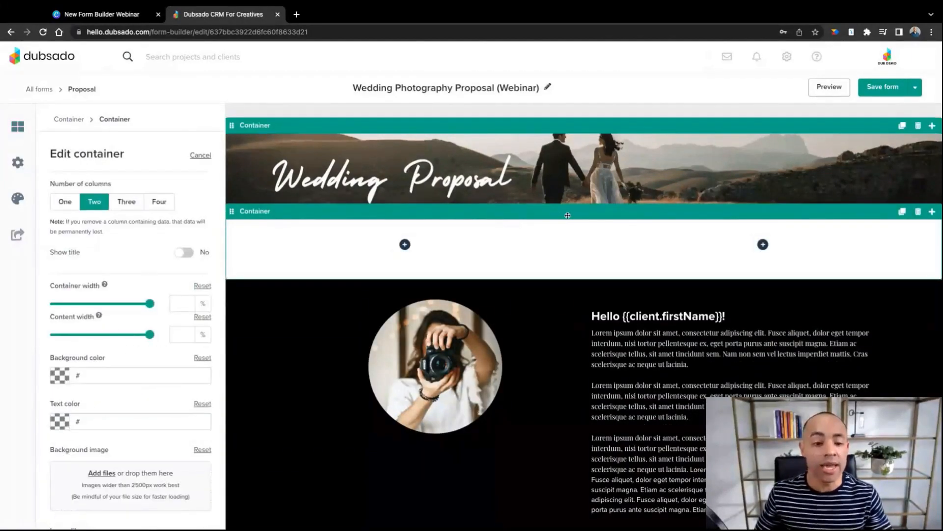
{"action": "left_click", "coordinate": [73, 206]}
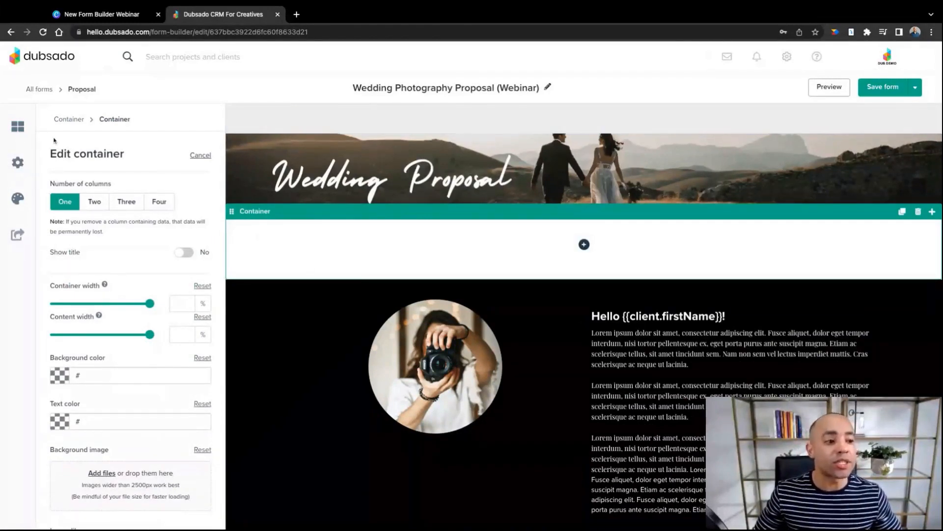
Place an image element in the new container below the banner and set the container's content width to 66%
{"action": "left_click", "coordinate": [24, 128]}
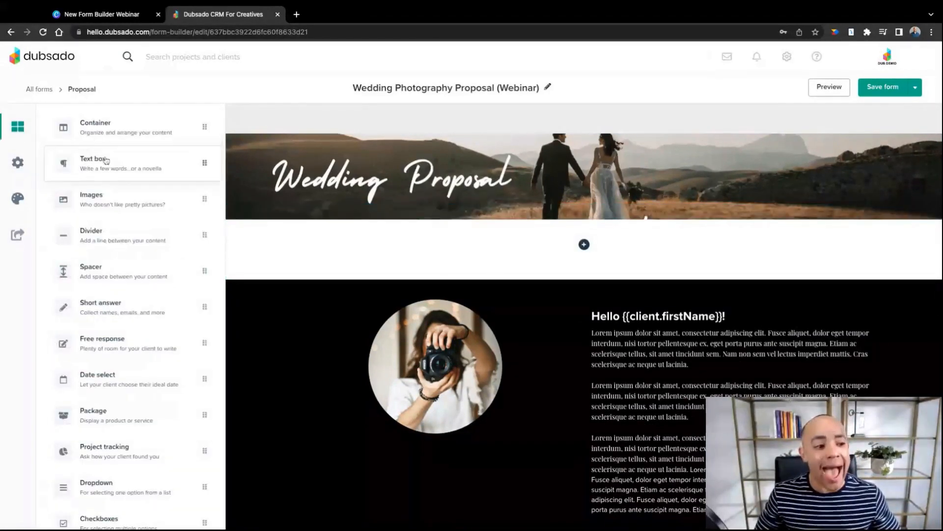
{"action": "left_click_drag", "start_coordinate": [112, 205], "coordinate": [514, 231]}
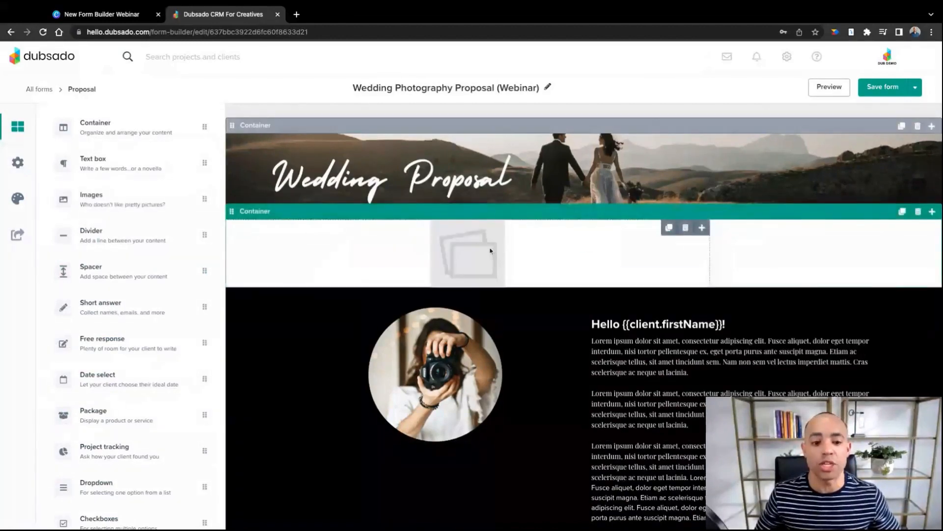
{"action": "left_click", "coordinate": [518, 238]}
{"action": "left_click", "coordinate": [505, 213]}
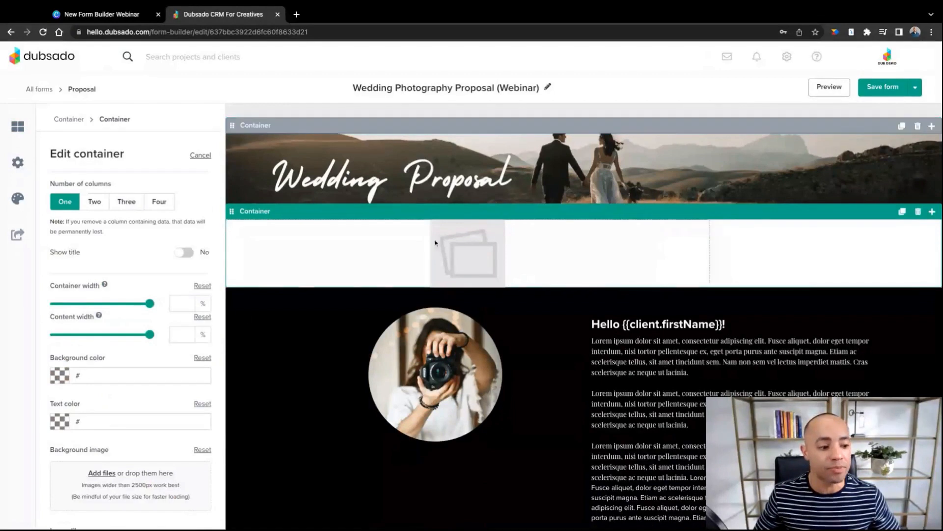
{"action": "left_click_drag", "start_coordinate": [150, 334], "coordinate": [117, 336]}
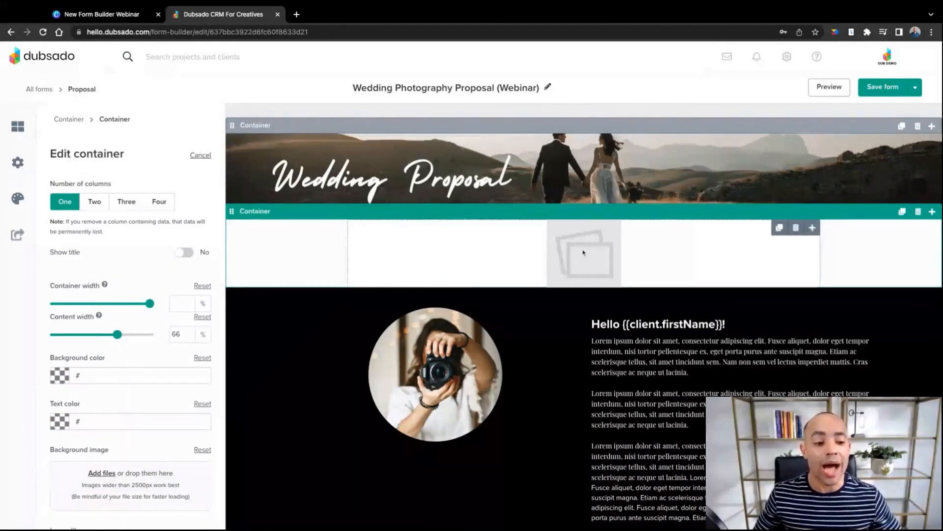
Fill the image placeholder below the banner with the Dub Demo logo from the image library, scaled to 20%
{"action": "left_click", "coordinate": [597, 254]}
{"action": "scroll", "coordinate": [118, 383], "scroll_direction": "down", "scroll_amount": 1}
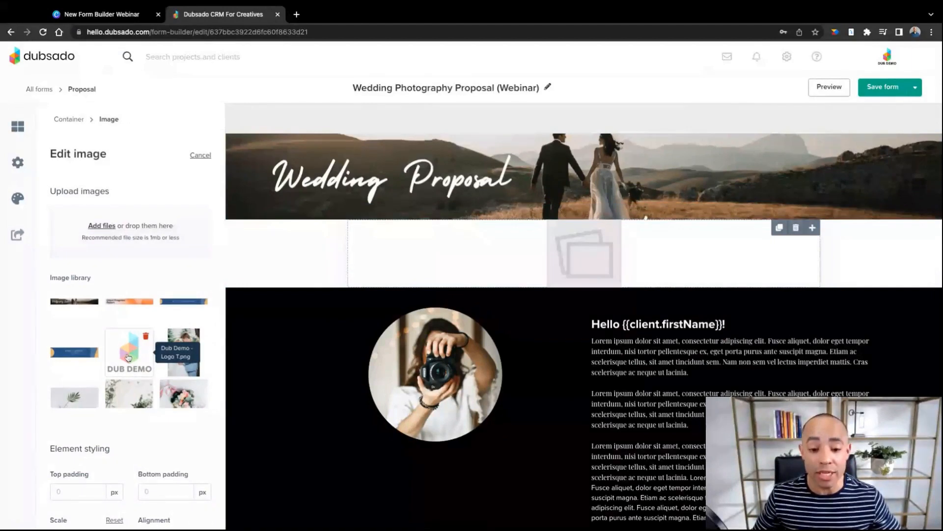
{"action": "left_click", "coordinate": [128, 357]}
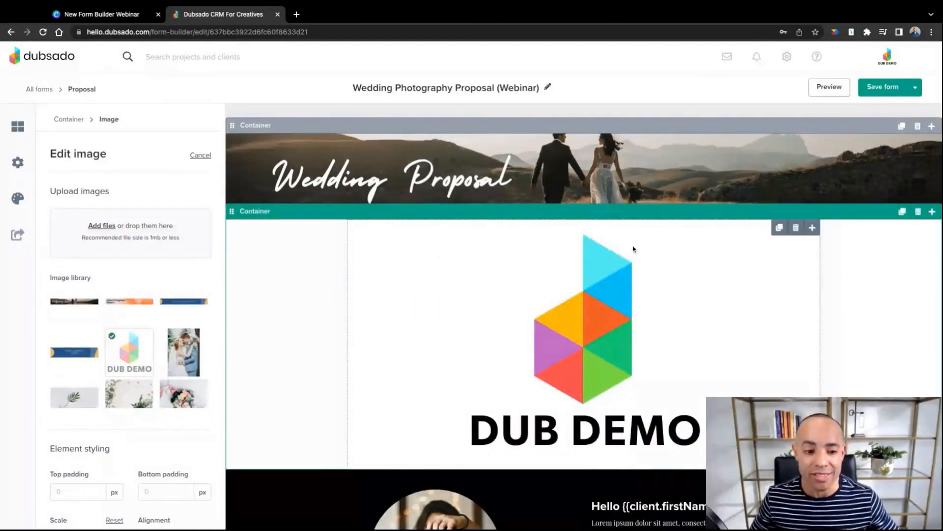
{"action": "scroll", "coordinate": [144, 421], "scroll_direction": "down", "scroll_amount": 1}
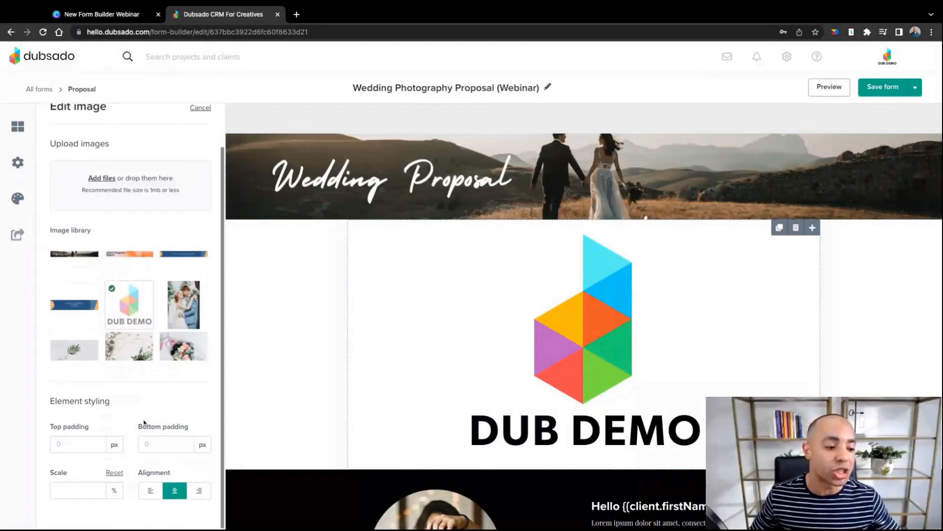
{"action": "left_click", "coordinate": [74, 492]}
{"action": "type", "text": "20"}
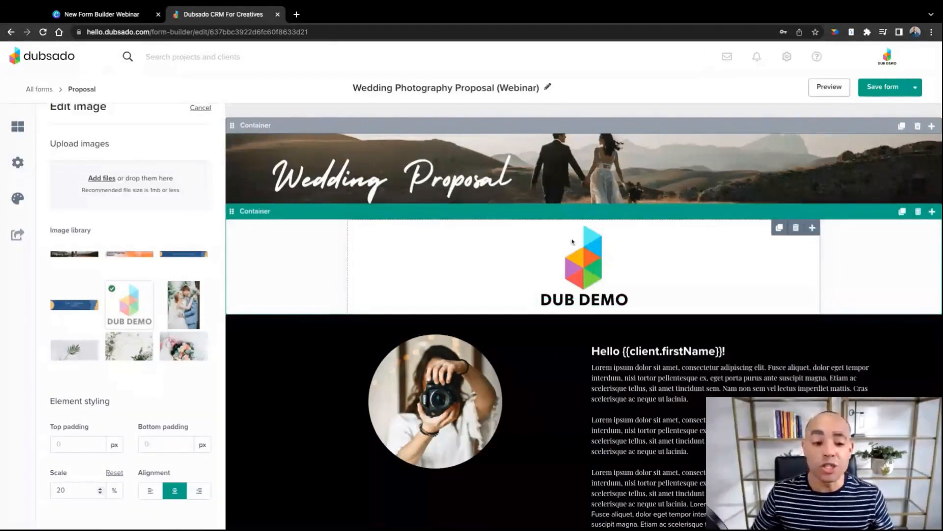
Set the logo container's top margin to -84 px so the logo overlaps the banner
{"action": "left_click", "coordinate": [568, 214]}
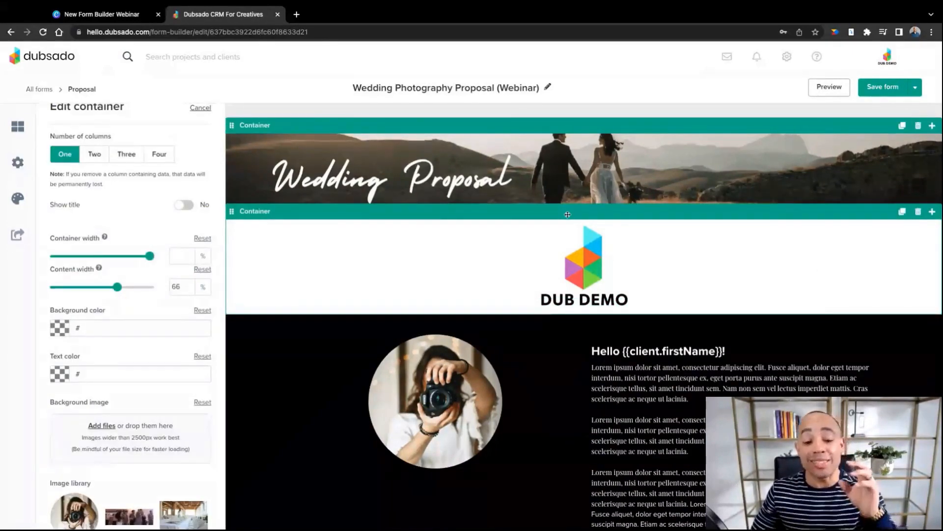
{"action": "scroll", "coordinate": [172, 325], "scroll_direction": "down", "scroll_amount": 3}
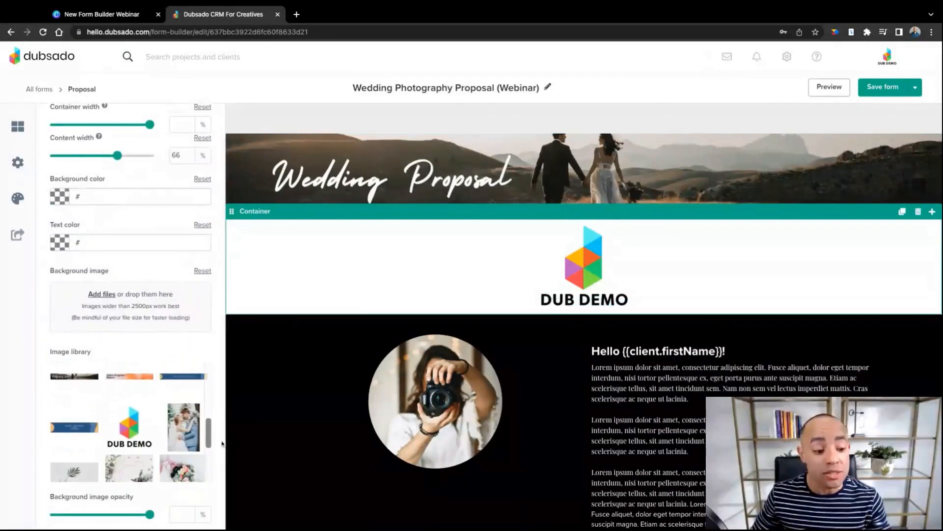
{"action": "scroll", "coordinate": [216, 438], "scroll_direction": "down", "scroll_amount": 5}
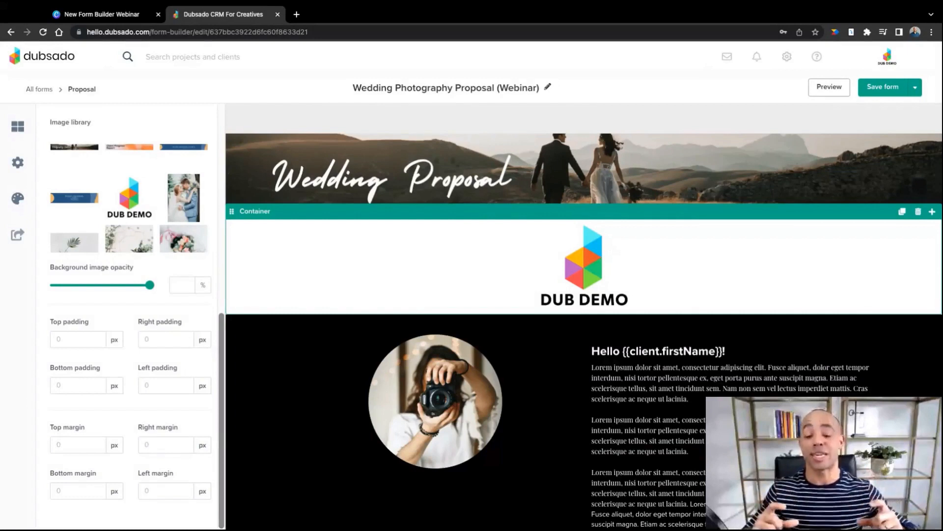
{"action": "left_click", "coordinate": [100, 447]}
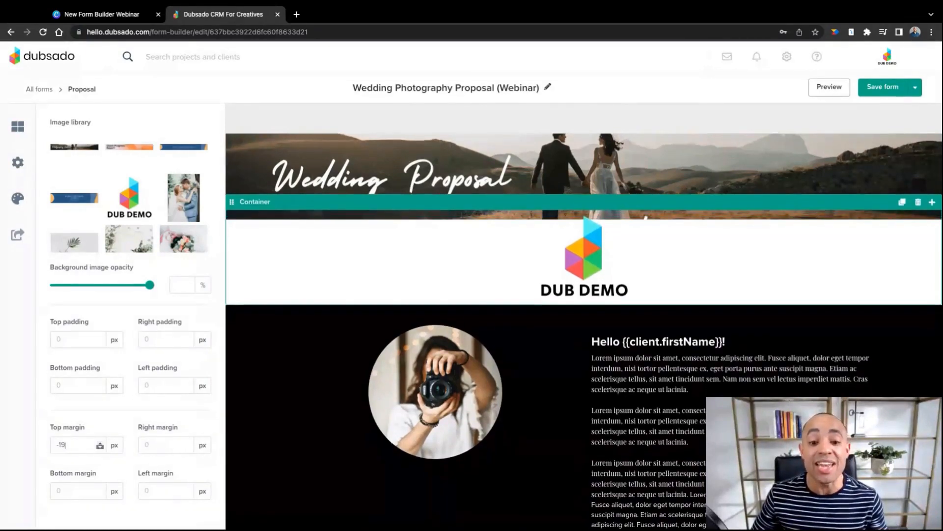
{"action": "left_click_drag", "start_coordinate": [101, 445], "coordinate": [100, 446]}
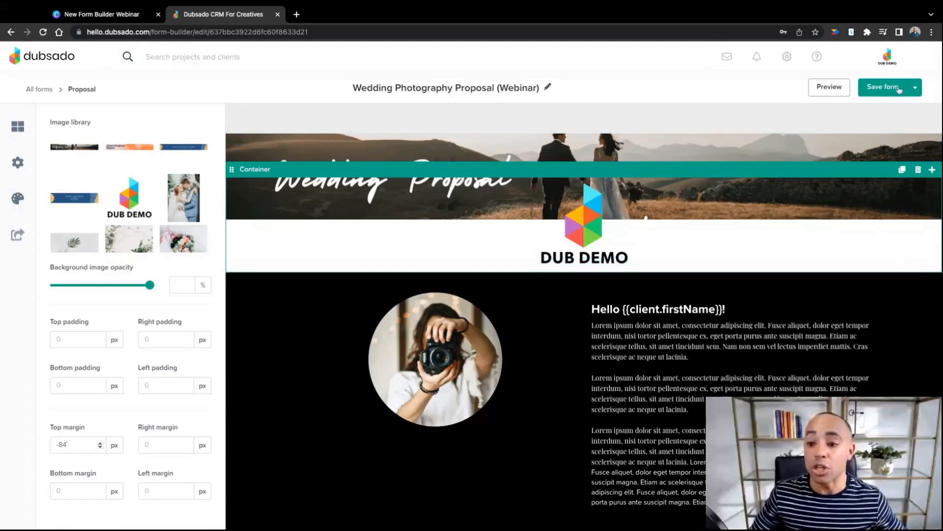
Save and preview the proposal with the logo overlapping the banner, and delete the logo container from the form
{"action": "left_click", "coordinate": [883, 89]}
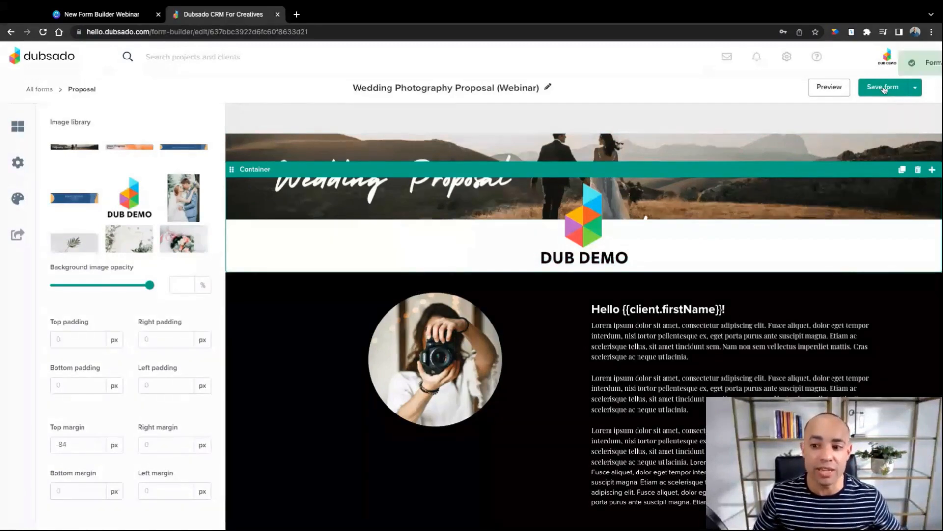
{"action": "left_click", "coordinate": [841, 89]}
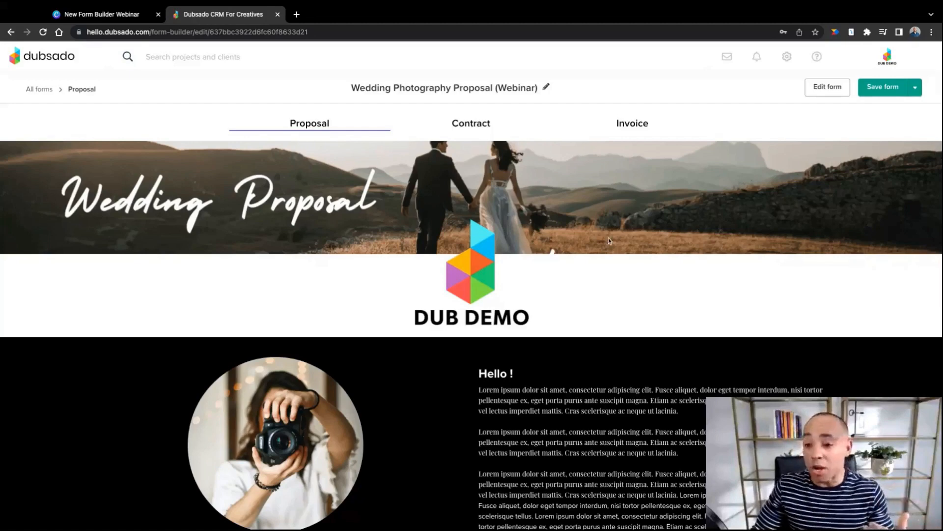
{"action": "left_click", "coordinate": [817, 90]}
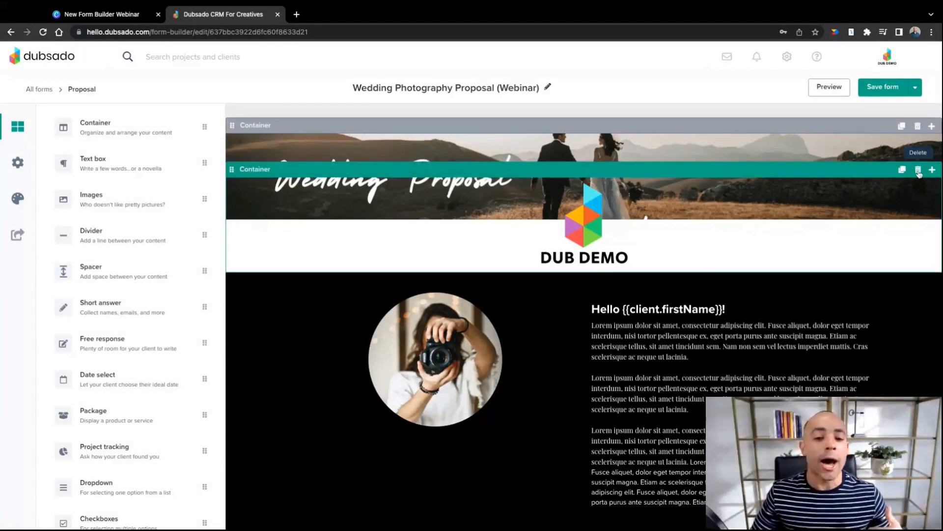
{"action": "left_click", "coordinate": [919, 171]}
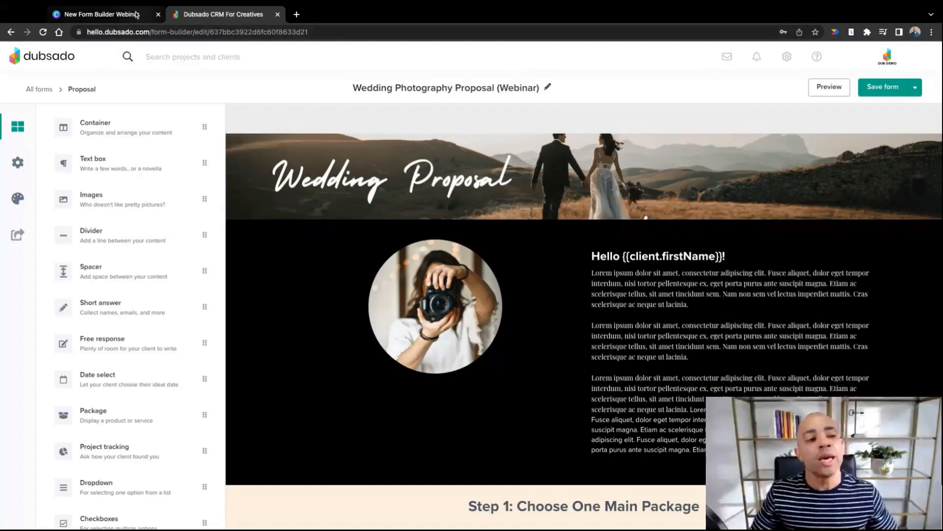
Switch to the Canva presentation and show the slide explaining what Legacy mode is
{"action": "left_click", "coordinate": [137, 15]}
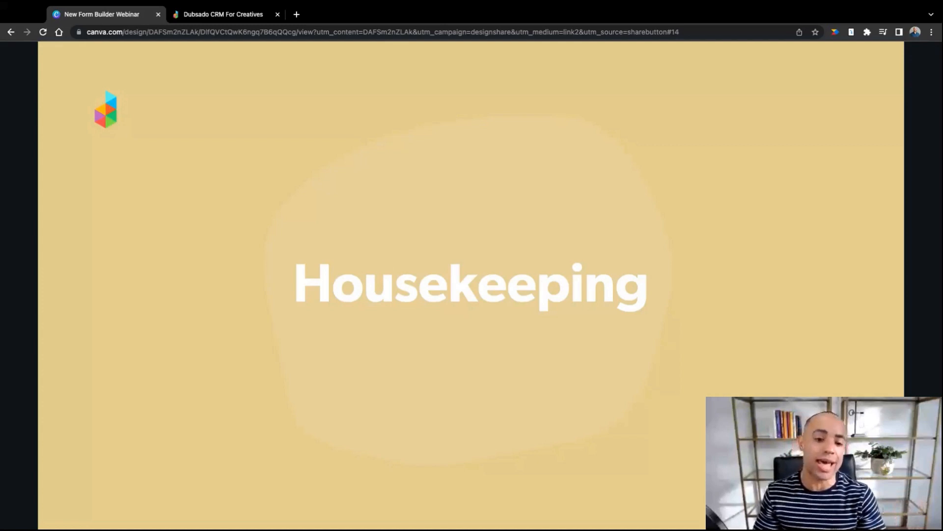
{"action": "key", "text": "Right"}
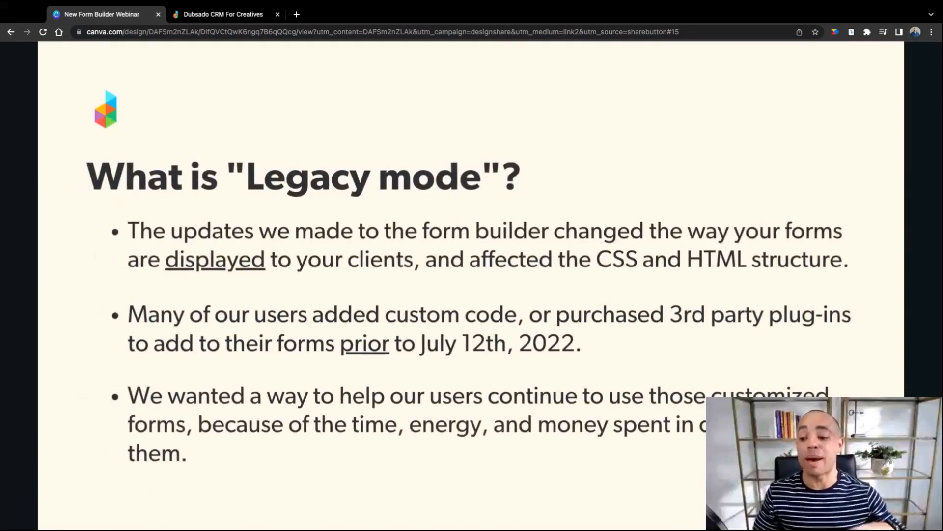
View the Legacy mode option in the proposal's form settings in Dubsado, and return to the Canva slide
{"action": "left_click", "coordinate": [215, 14]}
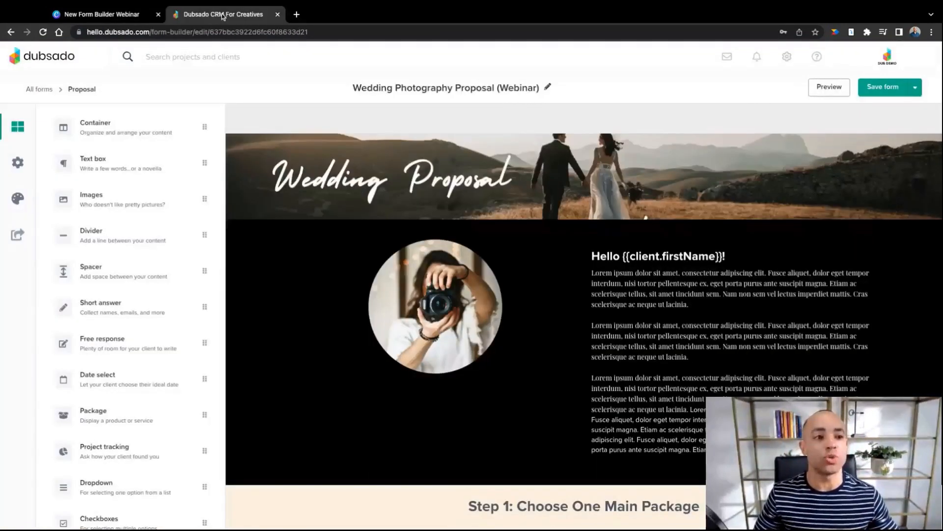
{"action": "left_click", "coordinate": [18, 163]}
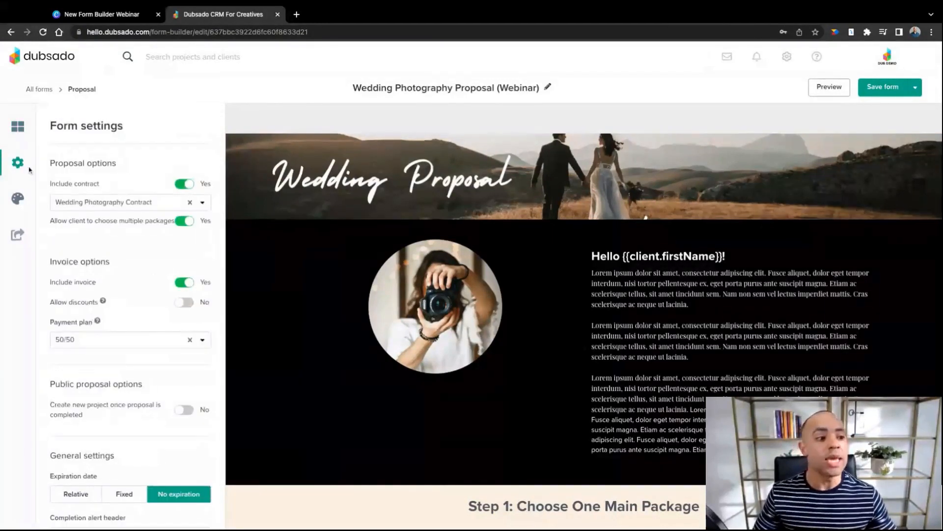
{"action": "scroll", "coordinate": [104, 255], "scroll_direction": "down", "scroll_amount": 5}
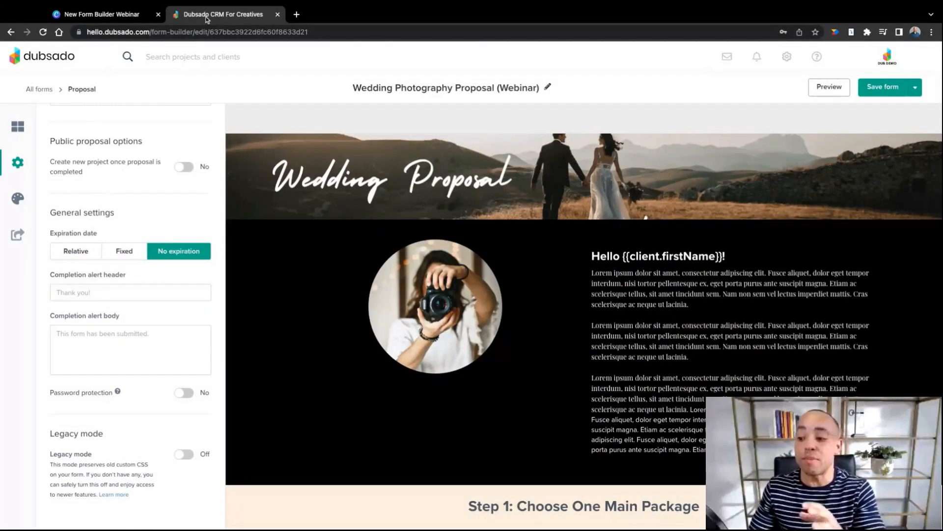
{"action": "left_click", "coordinate": [127, 16]}
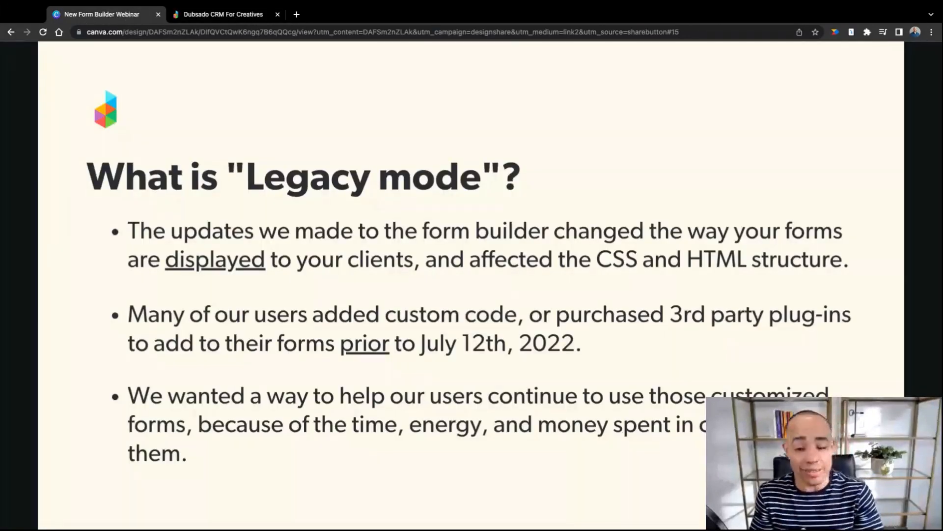